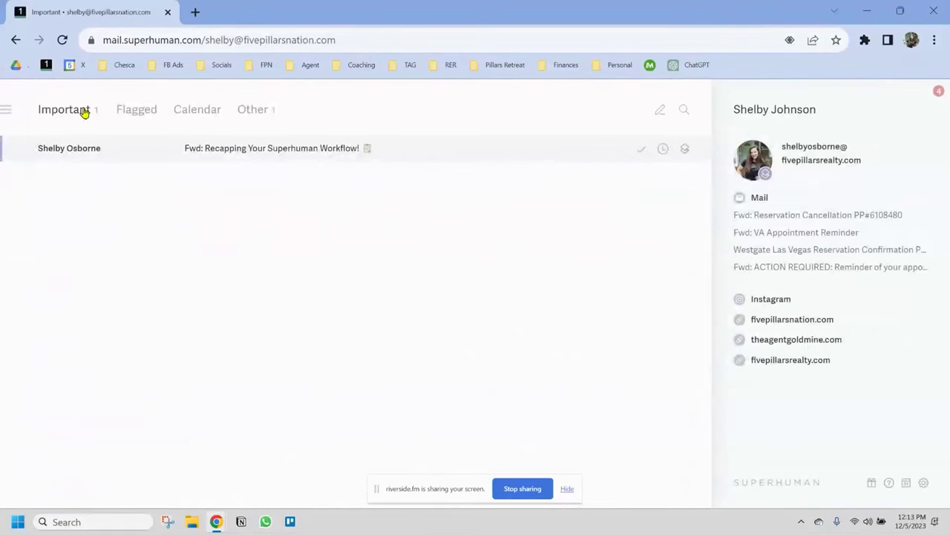
Step: Switch through the Five Pillars Realty, Five Pillars Nation and Outlook account inboxes, ending on the Five Pillars Realty inbox
key("ctrl+2")
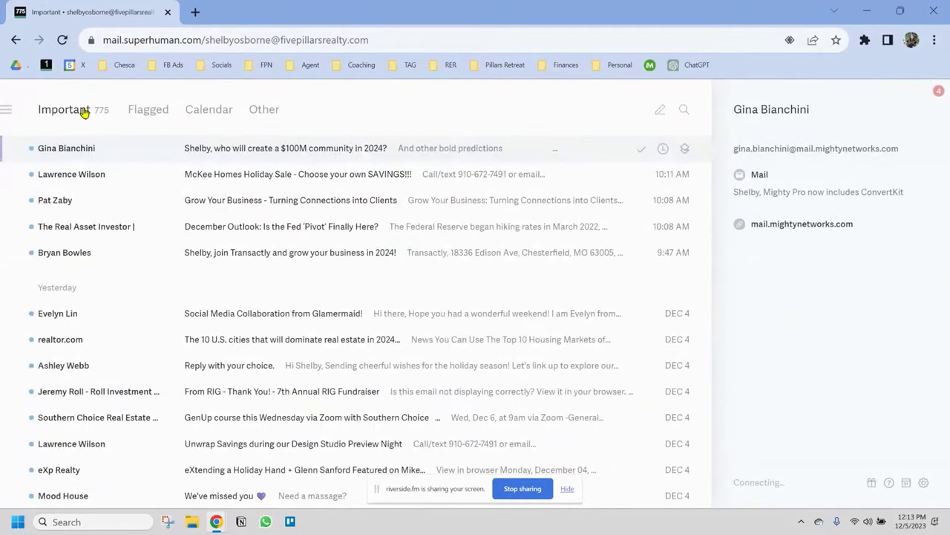
key("ctrl+3")
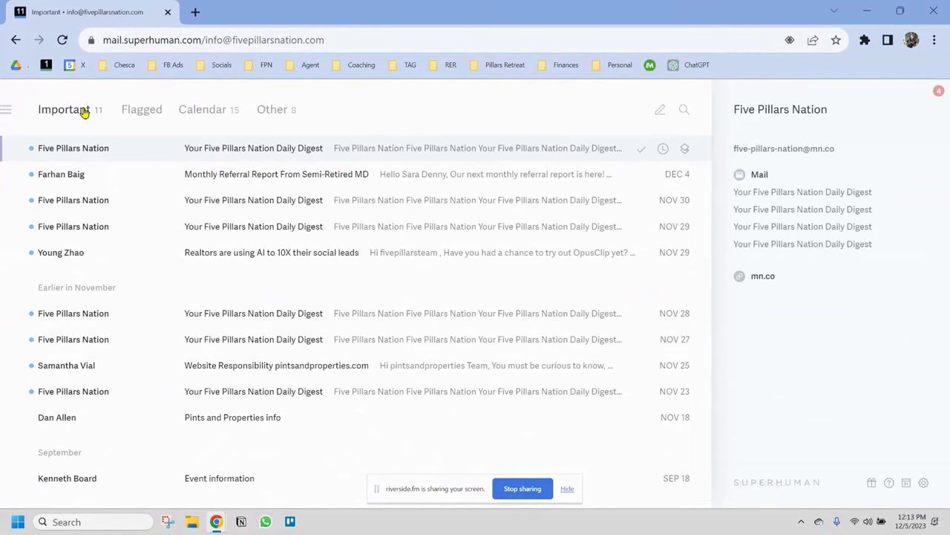
key("ctrl+4")
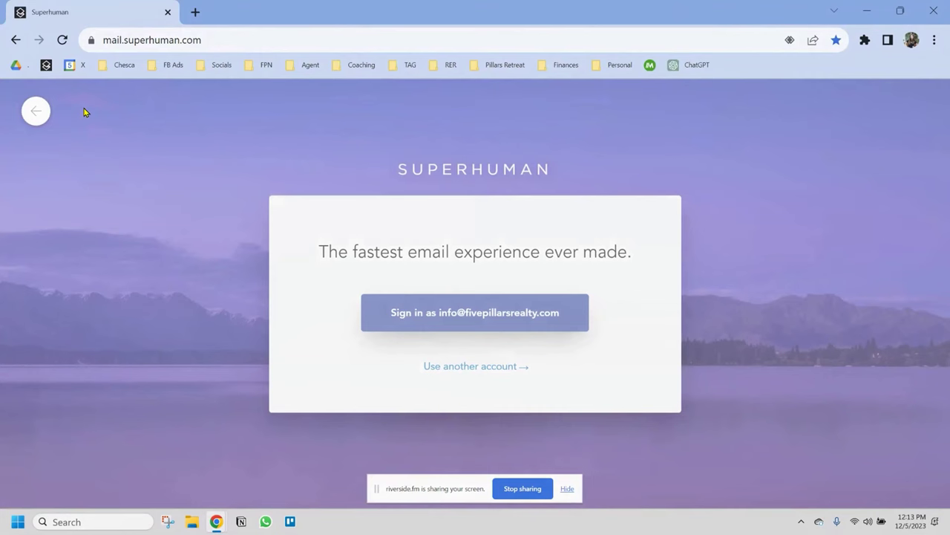
left_click(33, 112)
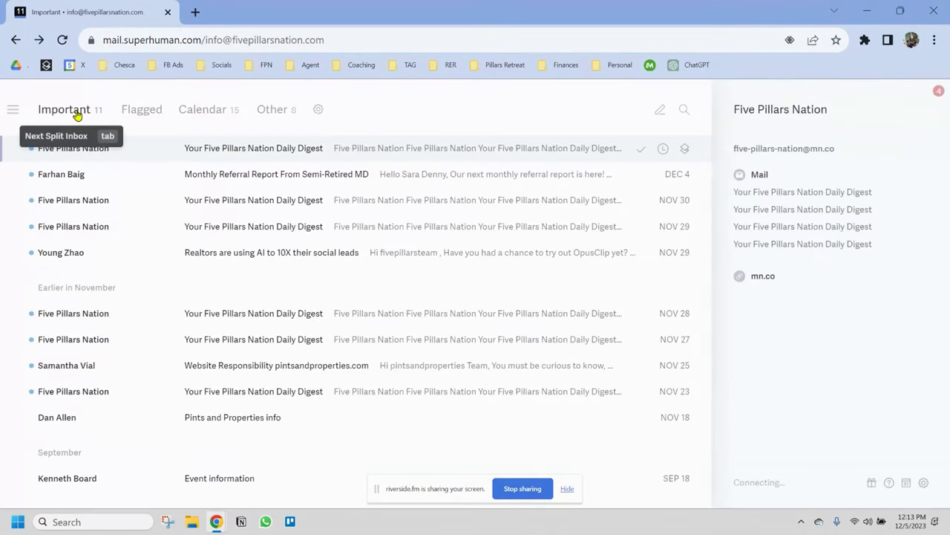
key("ctrl+1")
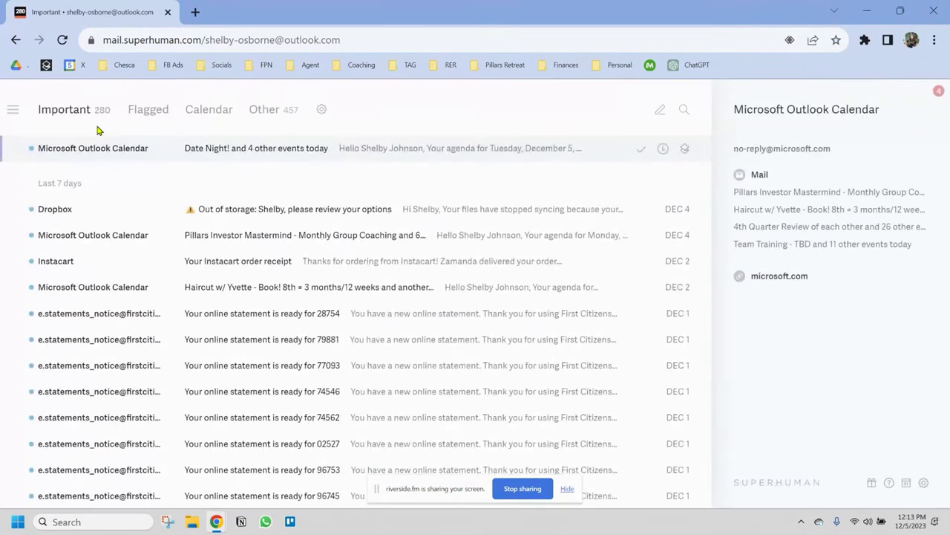
key("ctrl+2")
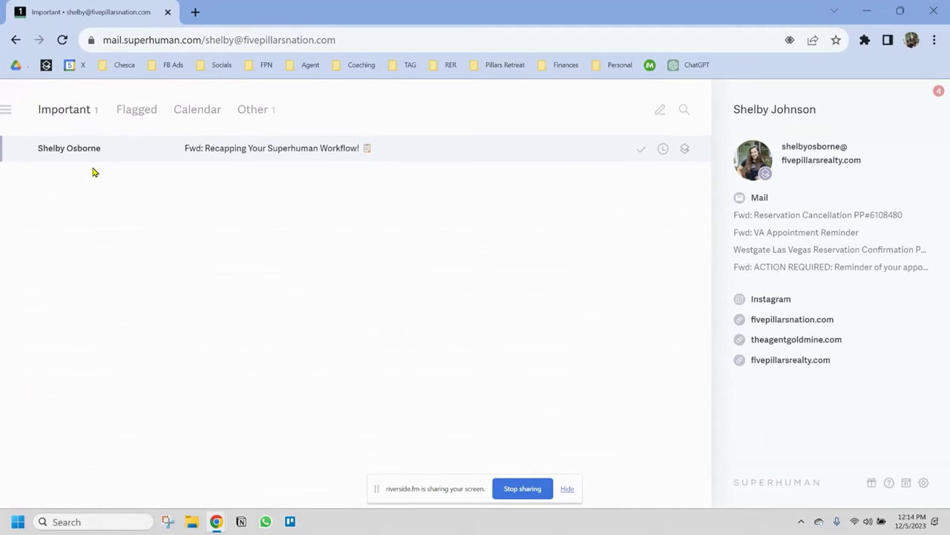
key("ctrl+2")
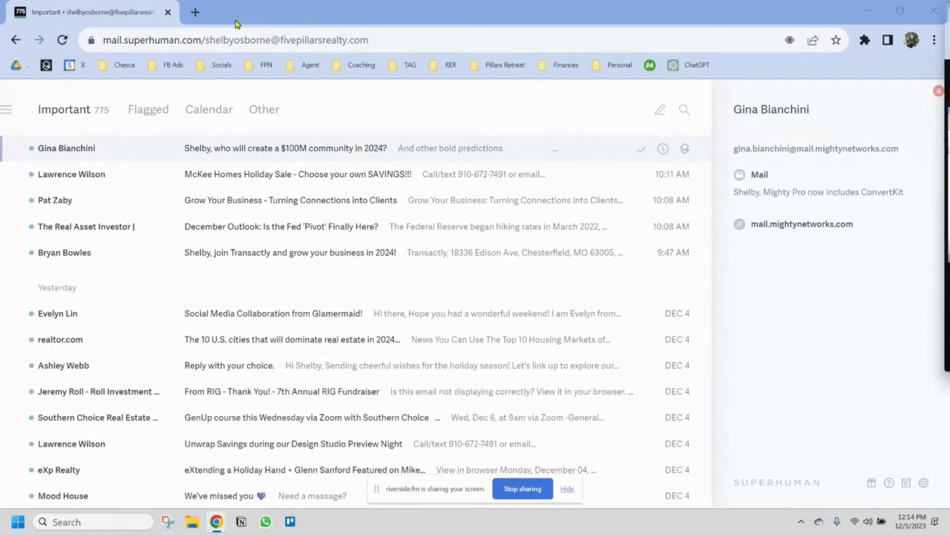
Step: Open Gmail and the Outlook mailbox in two separate new browser tabs
left_click(192, 13)
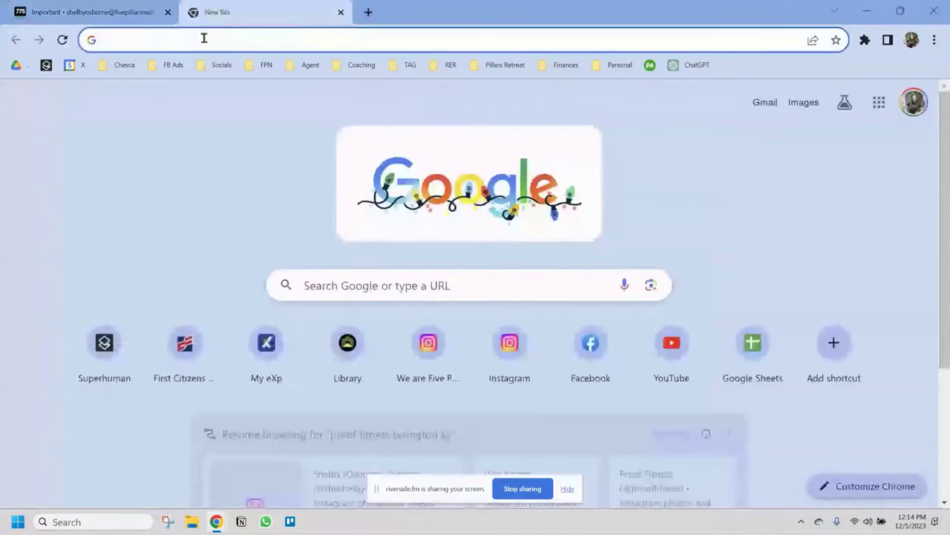
type("gmail")
key("Return")
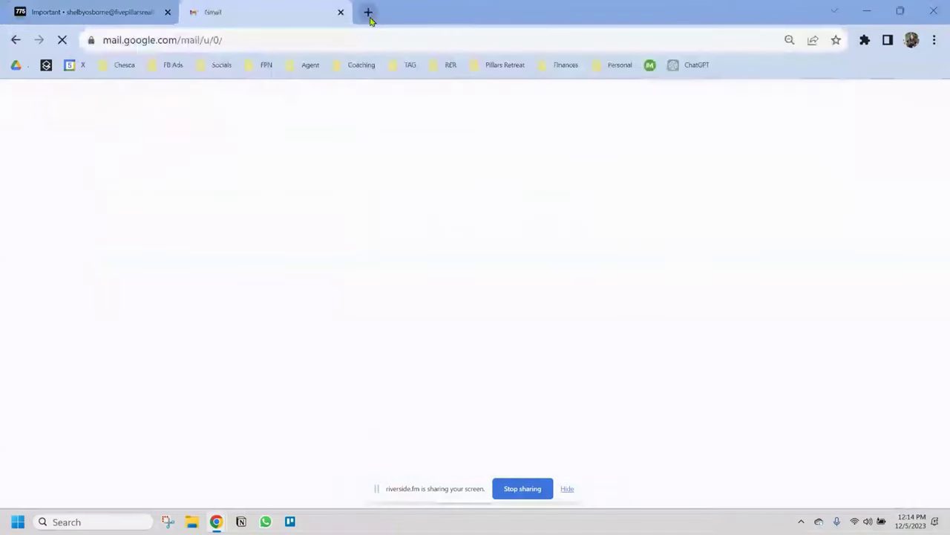
left_click(367, 11)
type("ou")
key("Down")
key("Return")
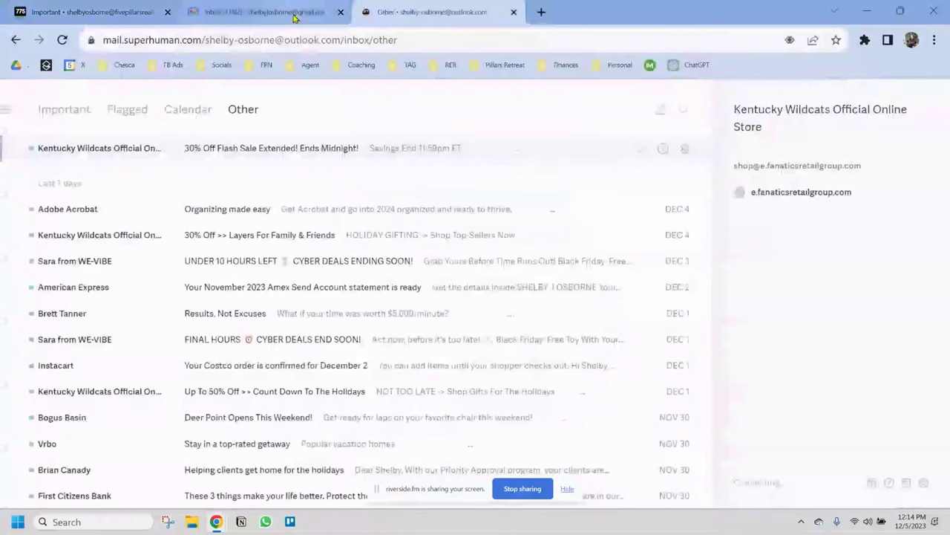
Step: Return to the Five Pillars Realty inbox and close the Gmail and Outlook browser tabs
left_click(112, 11)
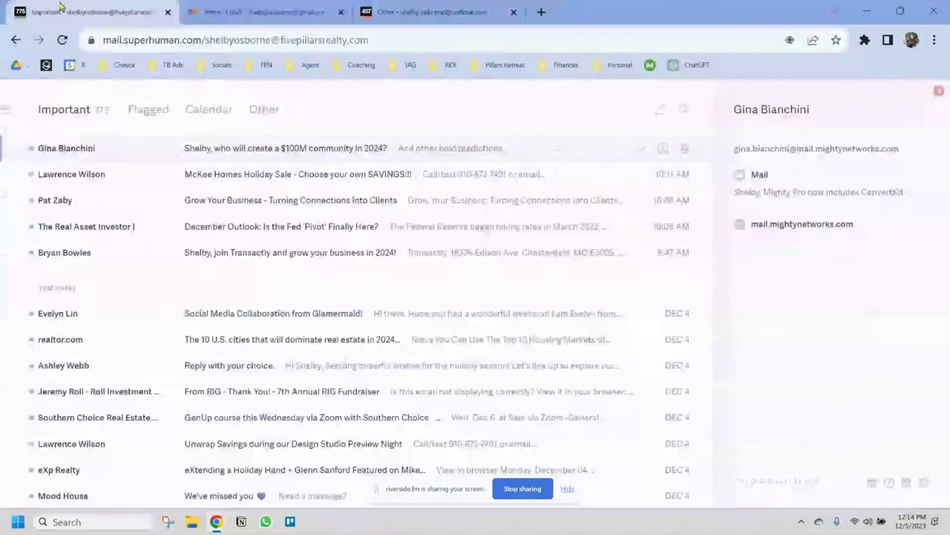
left_click(343, 13)
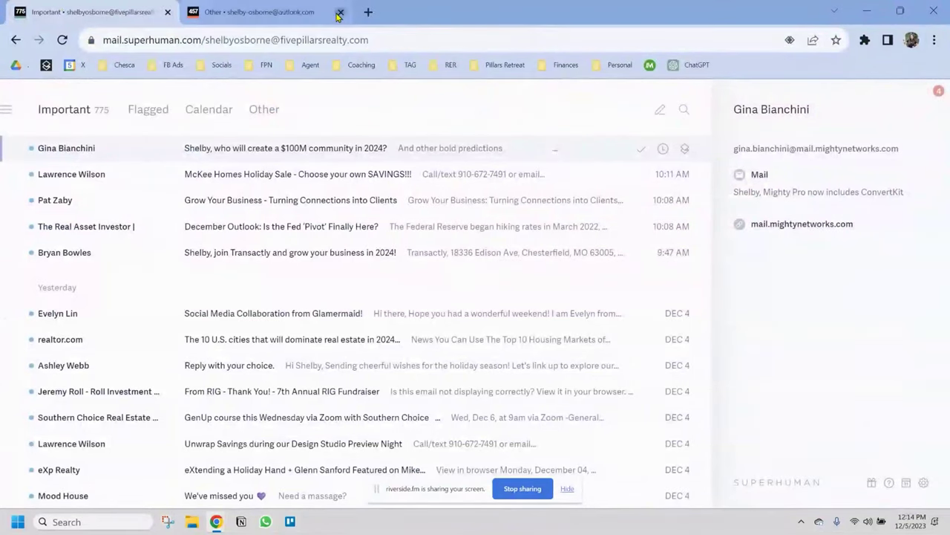
left_click(342, 12)
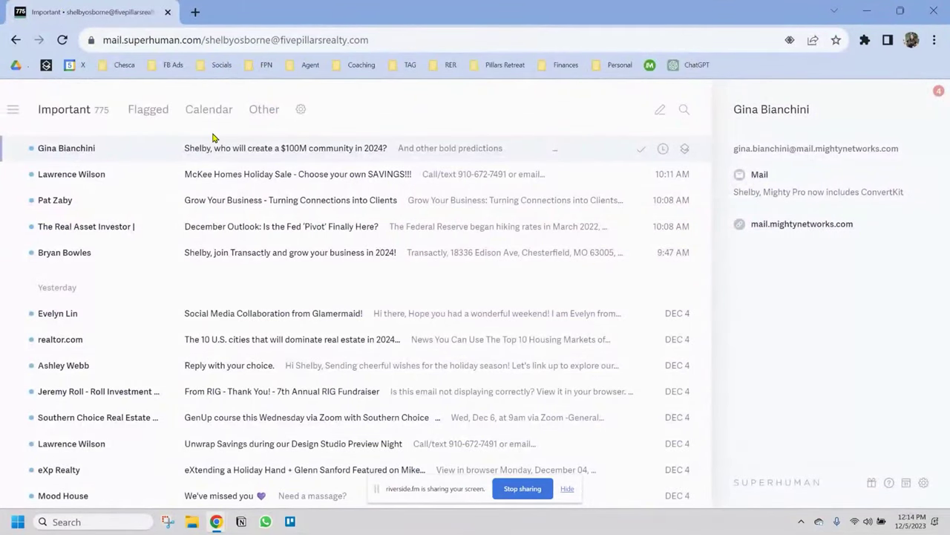
Step: Switch to the personal Five Pillars Nation account, look up the Add Account command with "add", and dismiss the command search
key("ctrl+2")
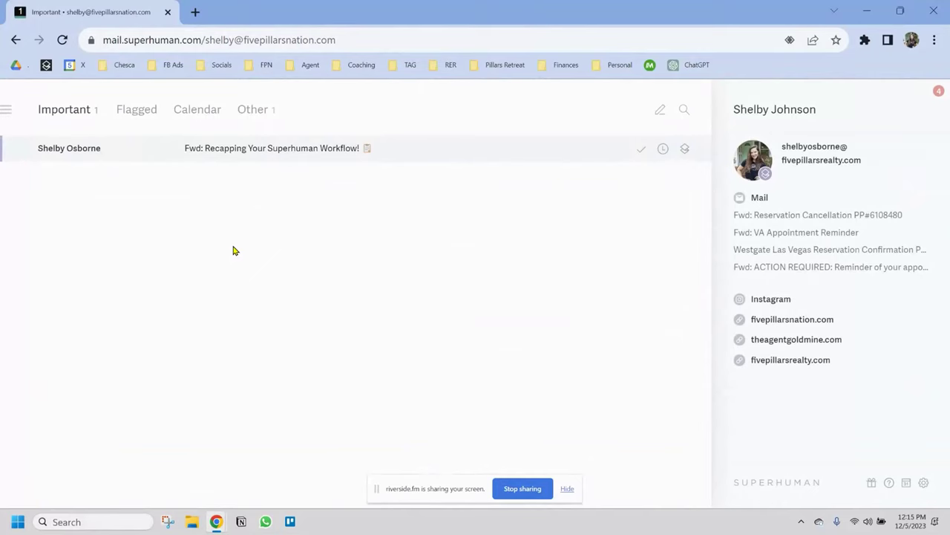
key("ctrl+k")
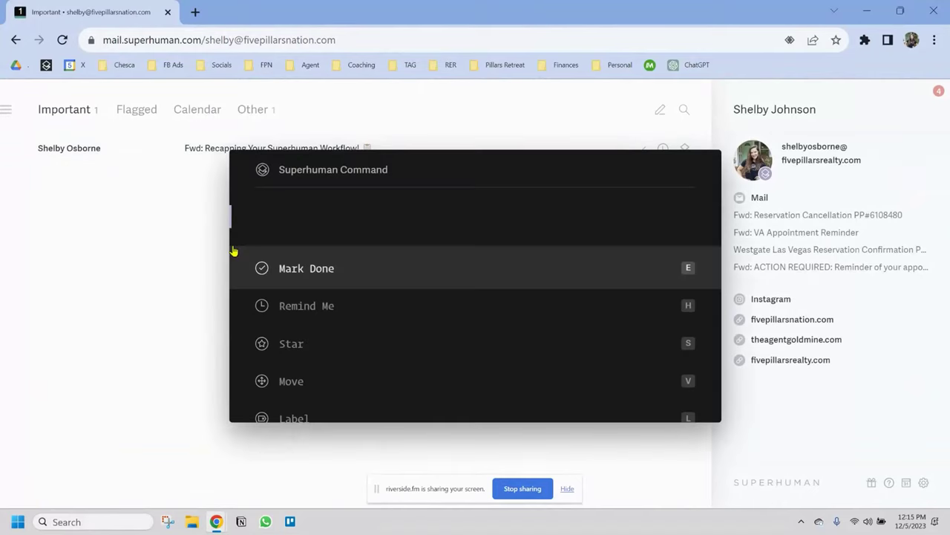
type("add")
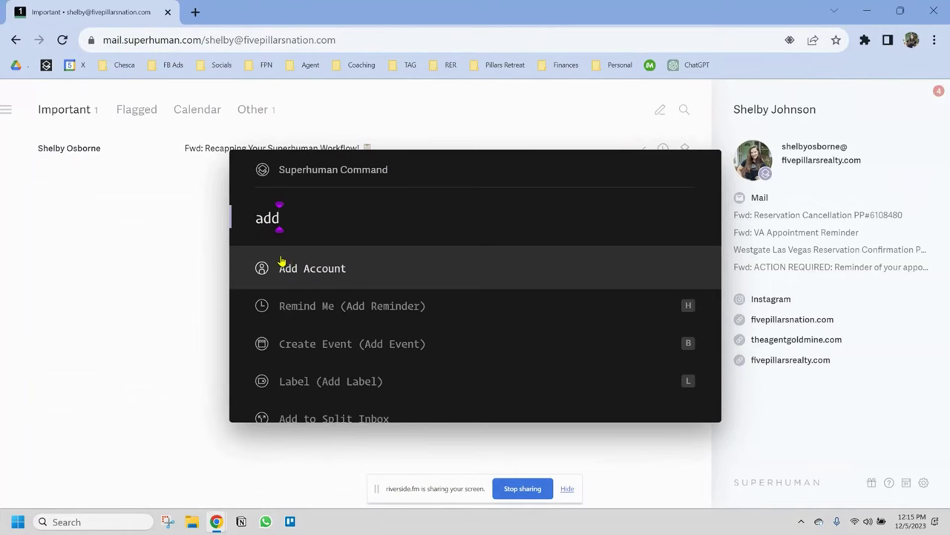
left_click(130, 269)
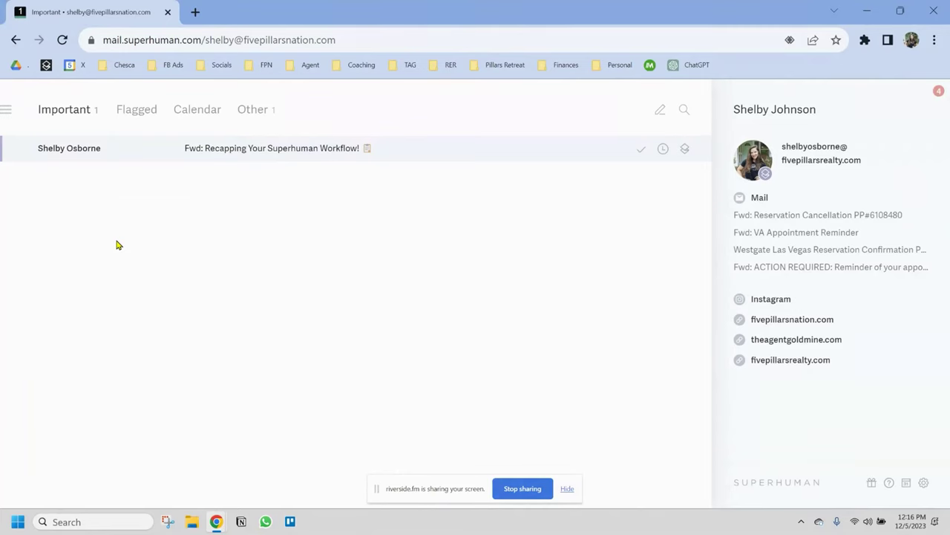
Step: Browse the snippets list in the Five Pillars Nation info account and return to the personal Five Pillars Nation inbox
key("ctrl+2")
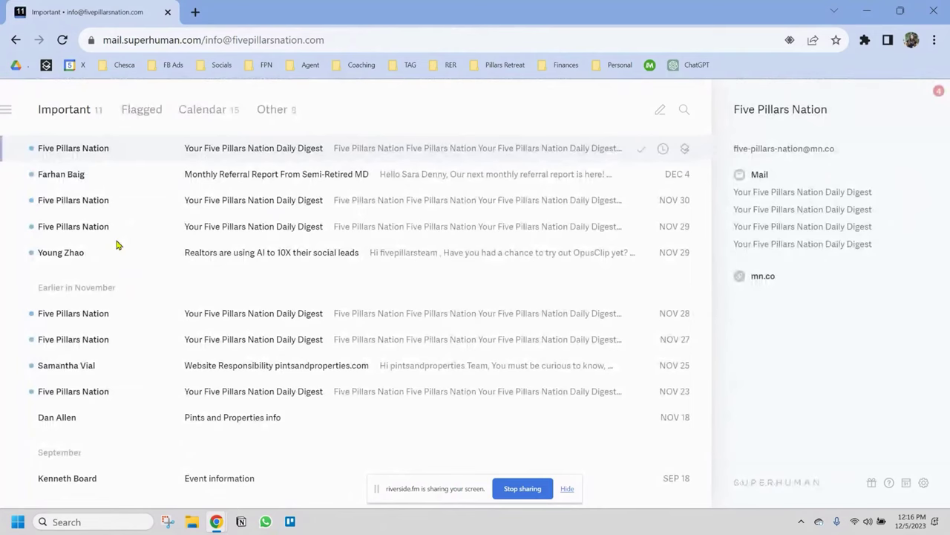
key("ctrl+k")
type("snipp")
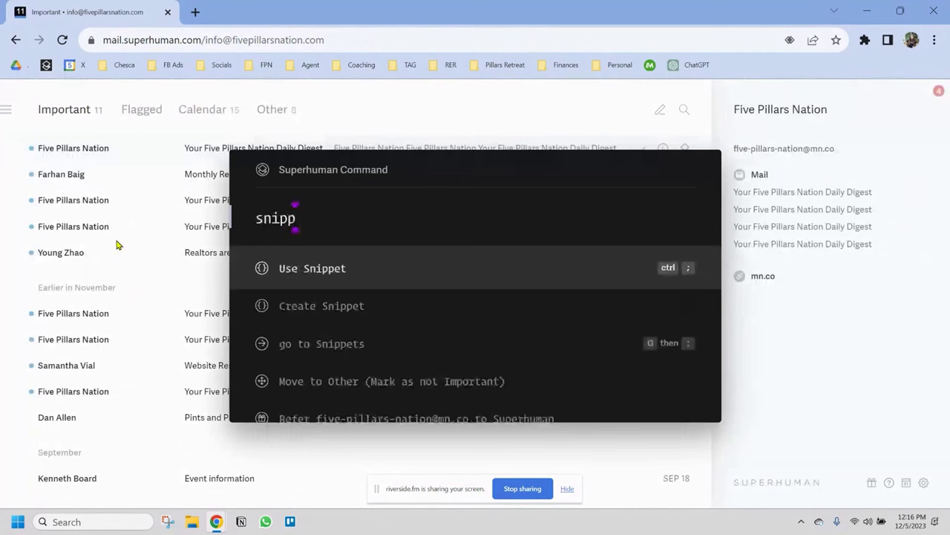
left_click(328, 346)
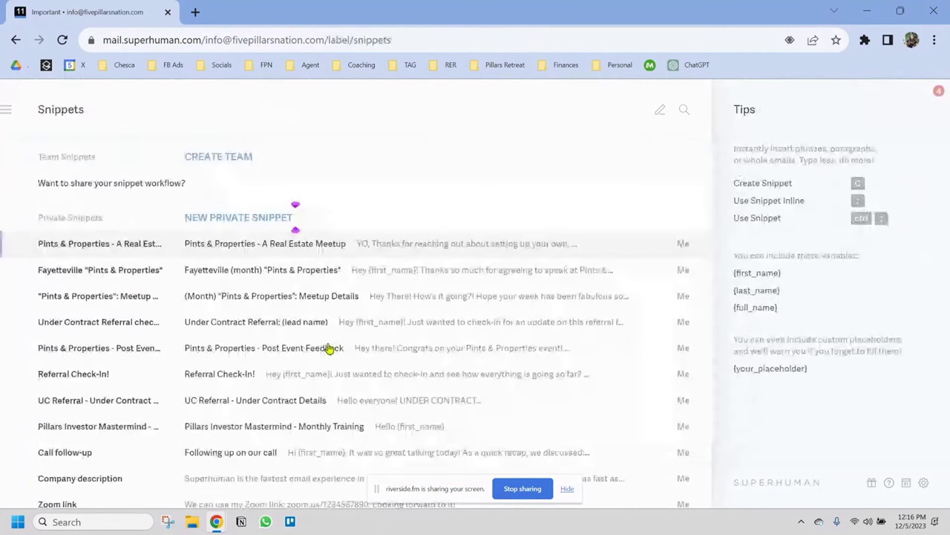
scroll(329, 347, "down", 1)
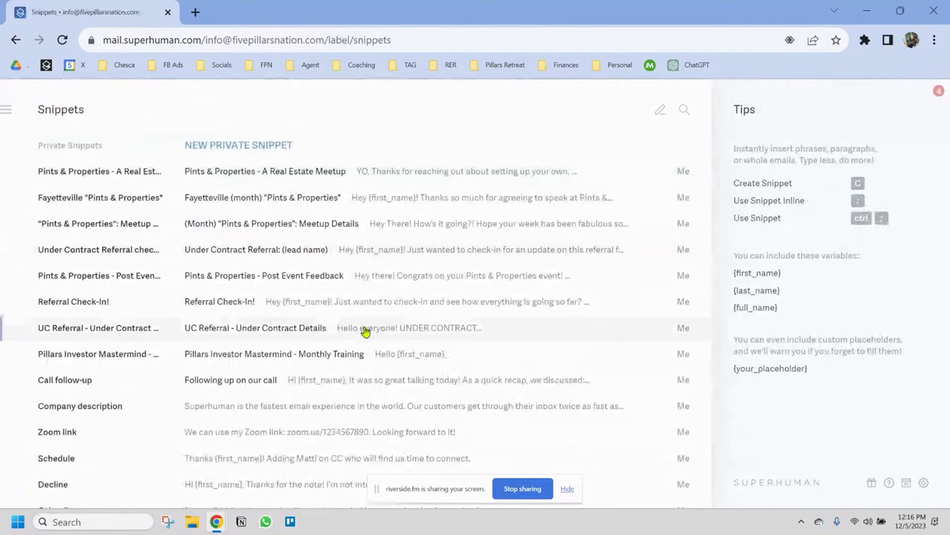
key("ctrl+2")
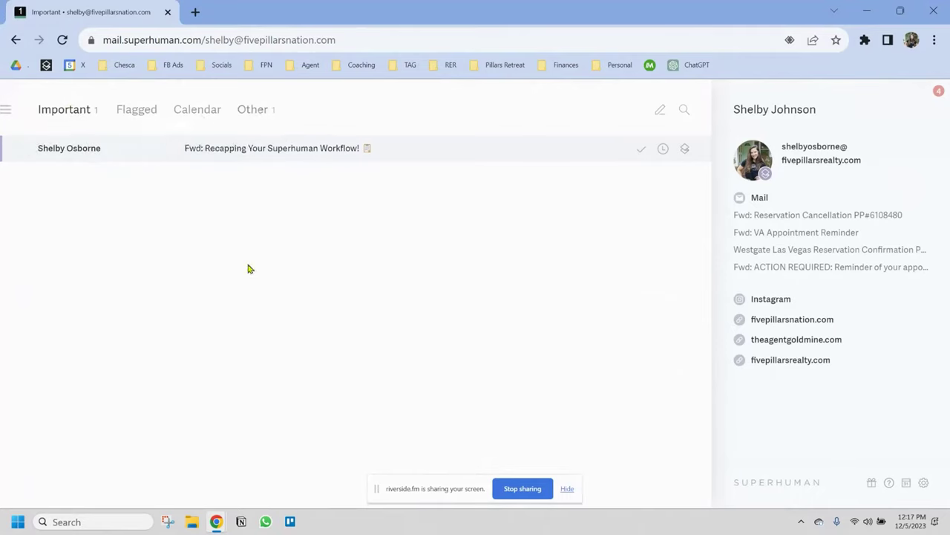
mouse_move(168, 137)
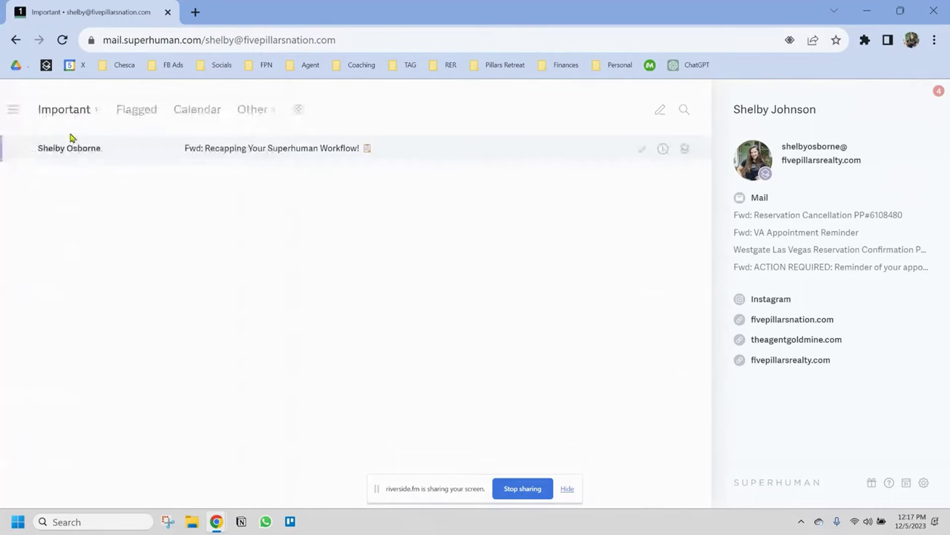
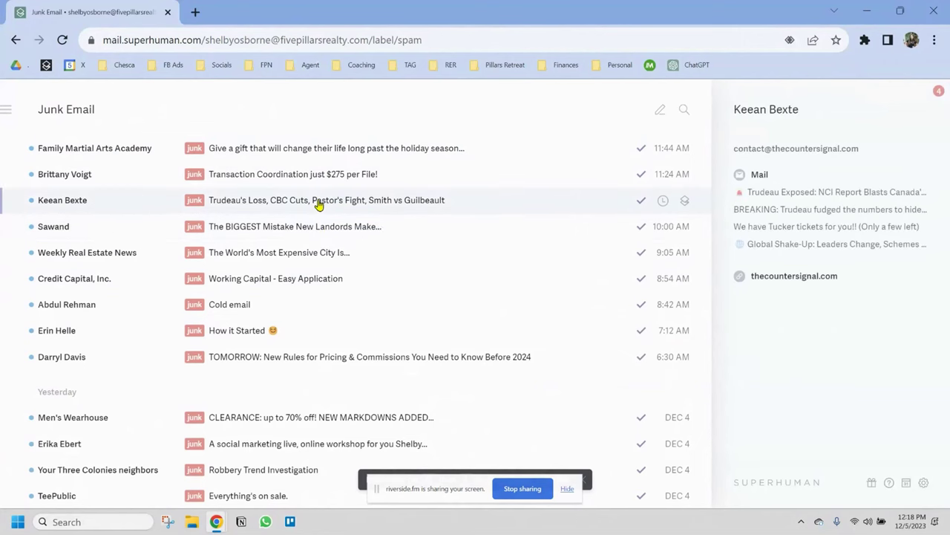
Step: Mark the junk email "Trudeau's Loss, CBC Cuts, Pastor's Fight, Smith vs Guilbeault" as not junk and return to the Important inbox
scroll(349, 270, "down", 2)
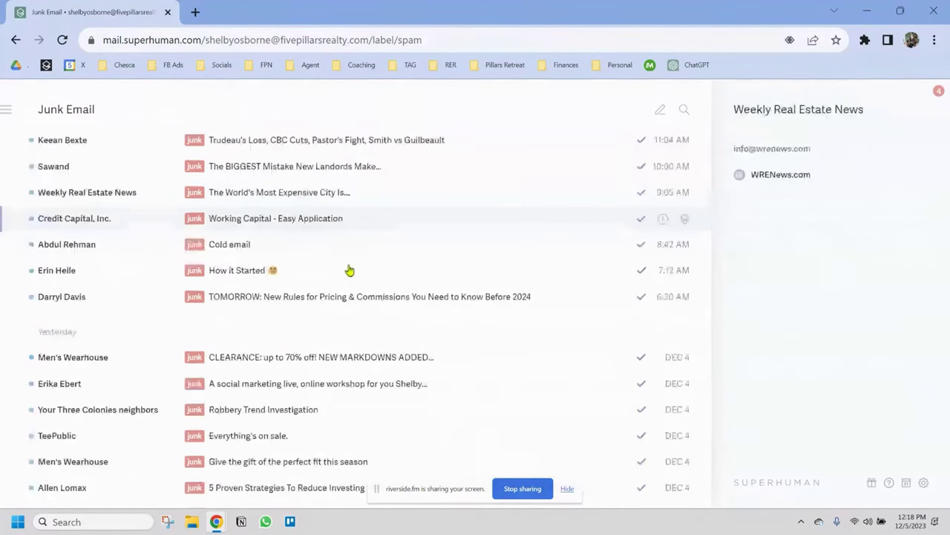
scroll(364, 249, "up", 2)
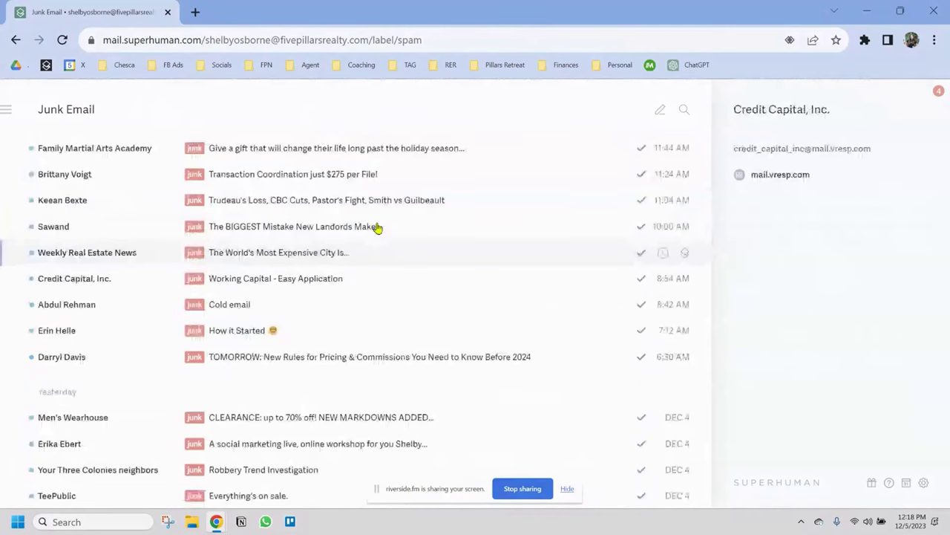
key("ctrl+k")
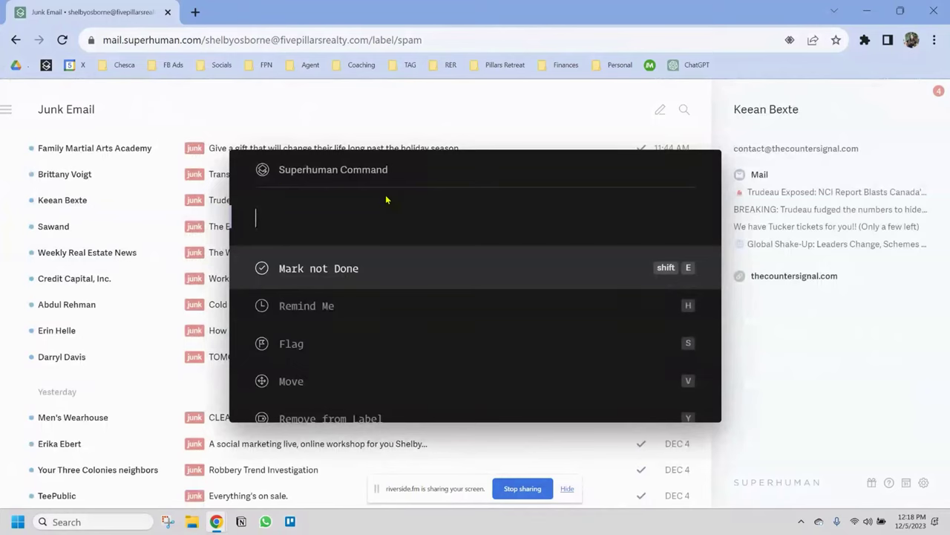
type("s")
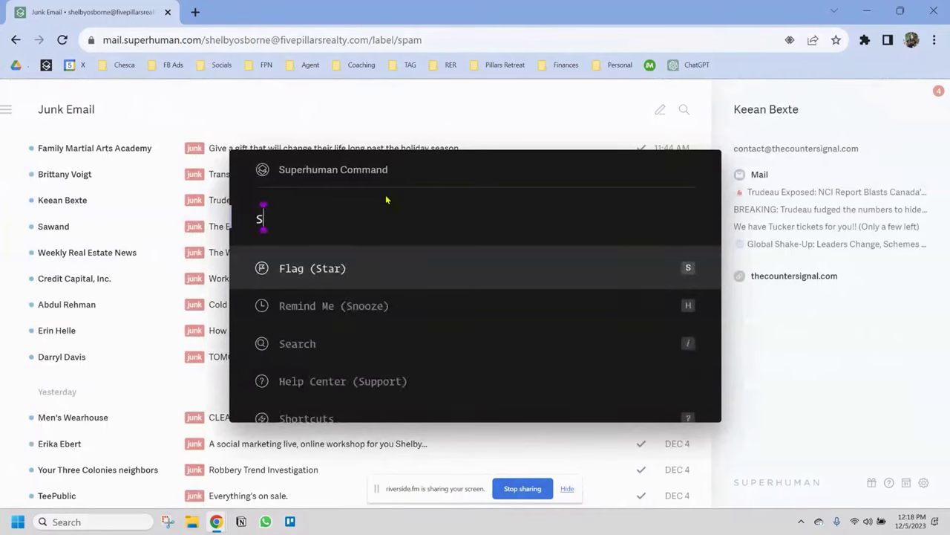
key("BackSpace")
type("not spa")
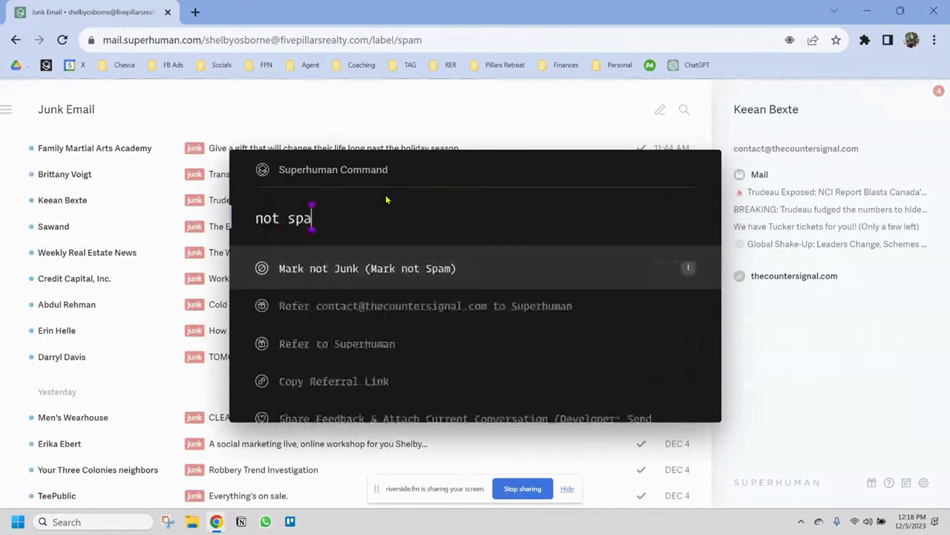
key("Return")
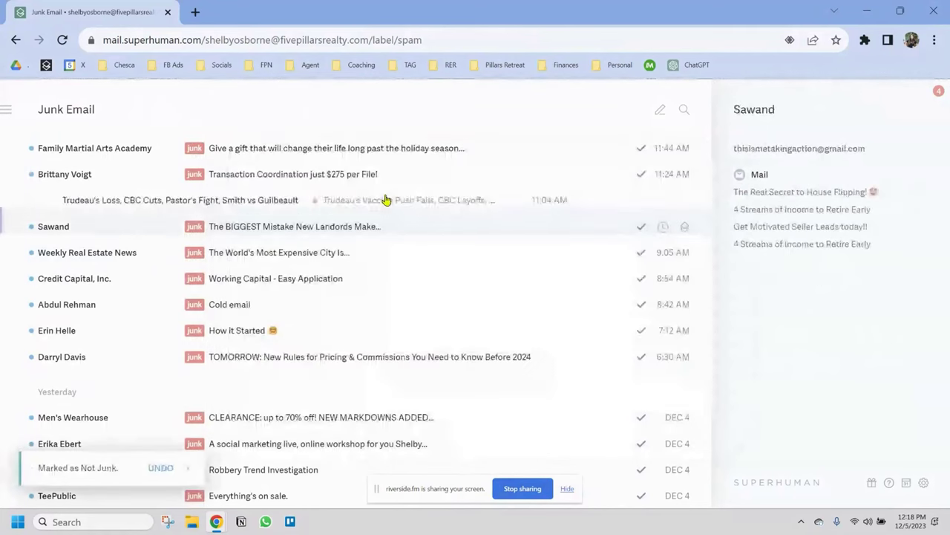
key("Escape")
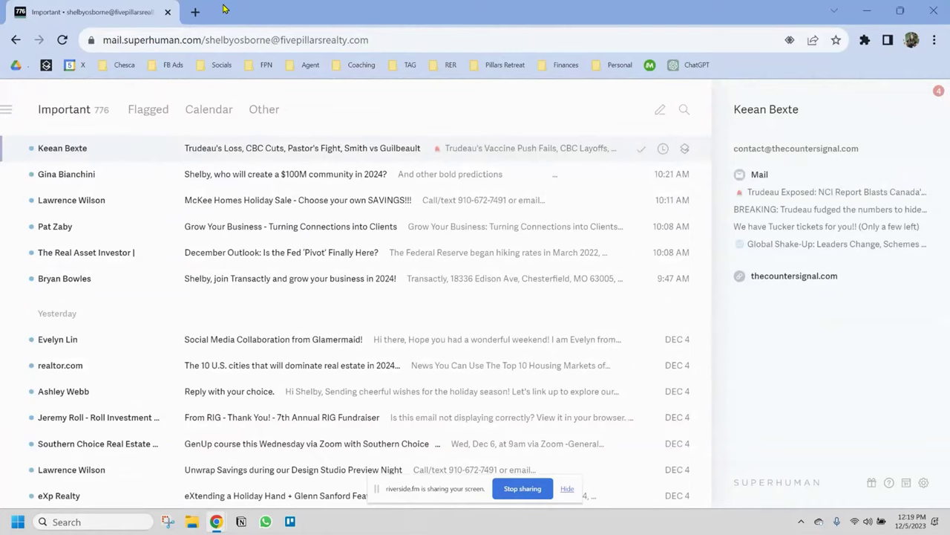
Step: Switch between the Five Pillars Nation and Five Pillars Realty accounts, and open the Flagged split of the personal Five Pillars Nation inbox
key("ctrl+2")
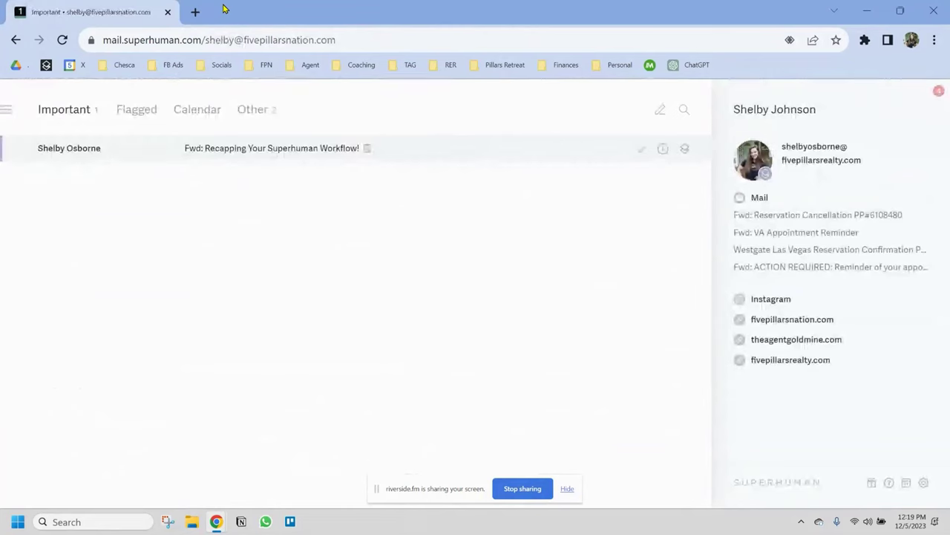
key("ctrl+2")
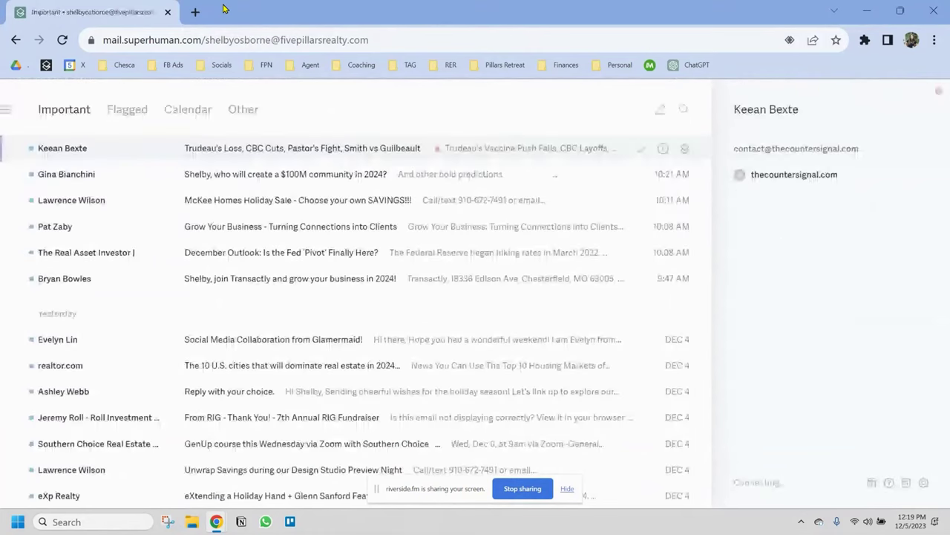
key("ctrl+1")
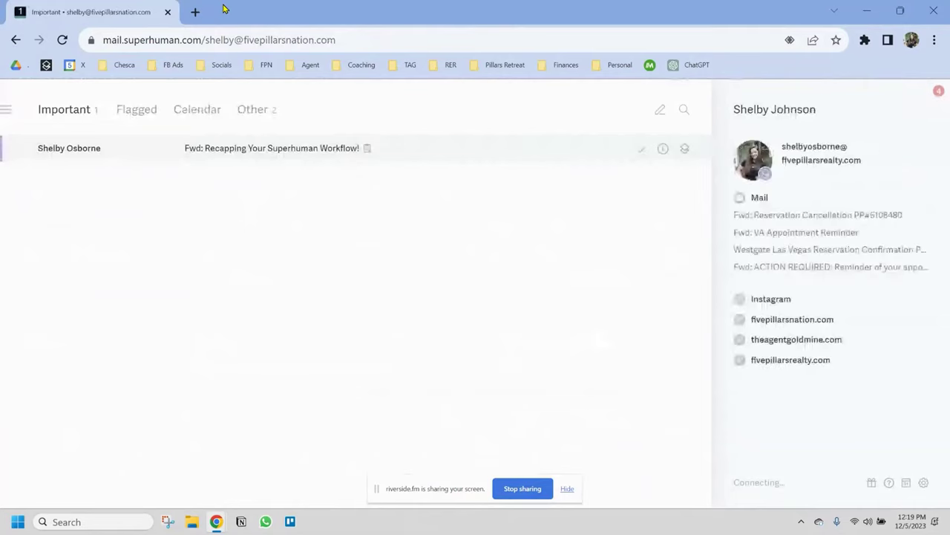
key("Tab")
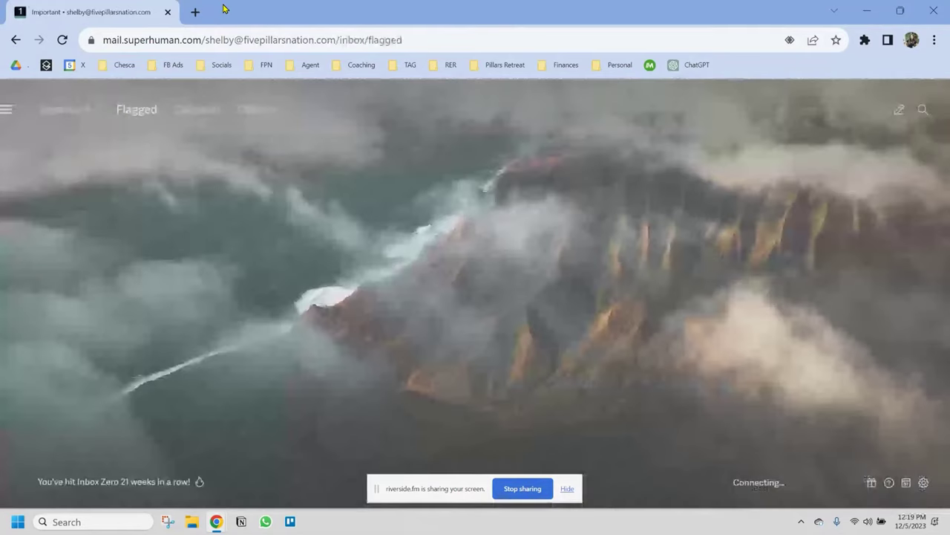
Step: Cycle through the remaining splits of the personal Five Pillars Nation inbox, from Flagged through Calendar and Other
key("Tab")
key("Tab")
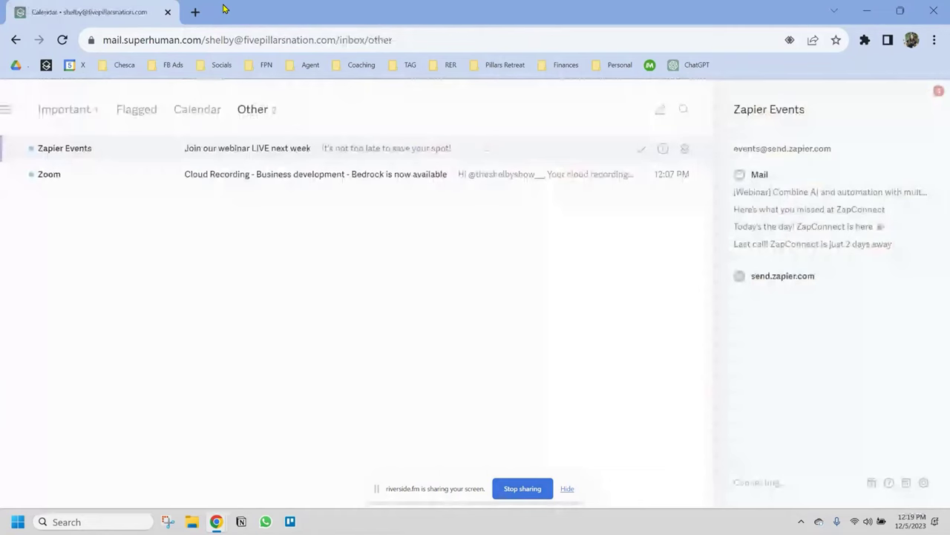
key("Tab")
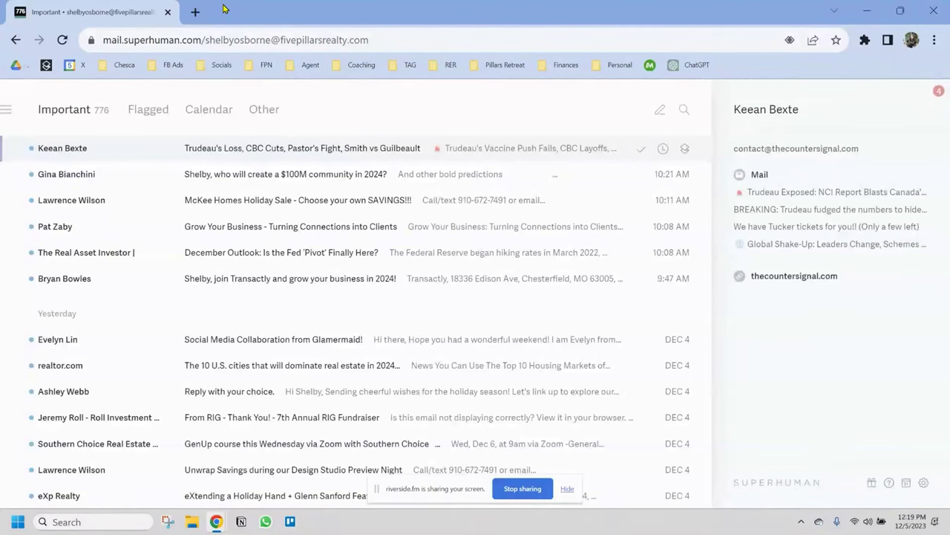
Step: Mark the Five Pillars Realty emails from "Trudeau's Loss" down through "We've missed you" as junk, undoing the extra one from The CE Stop
key("shift+1")
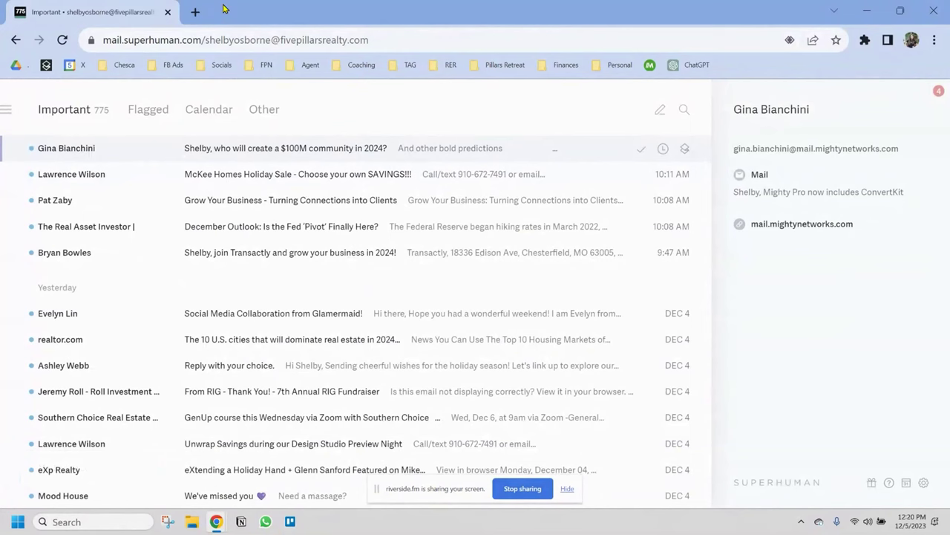
key("shift+1")
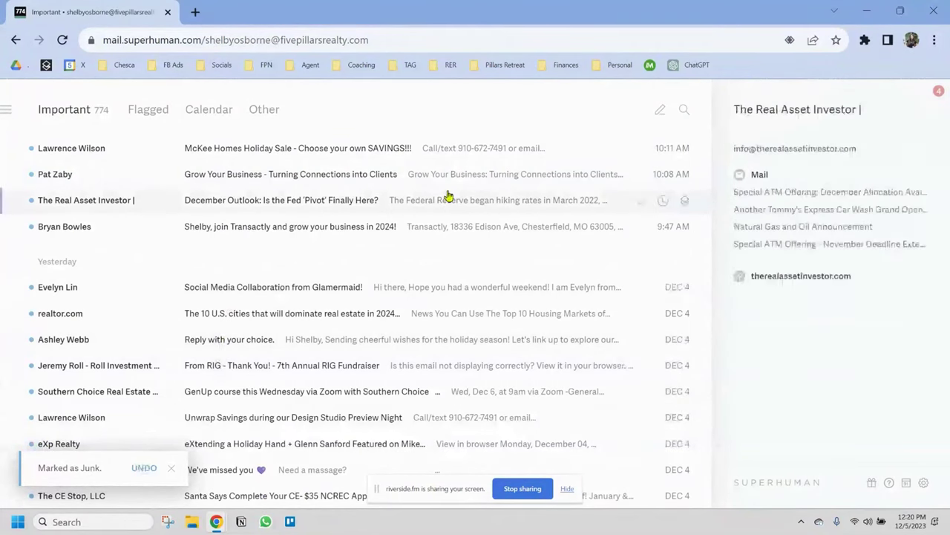
key("z")
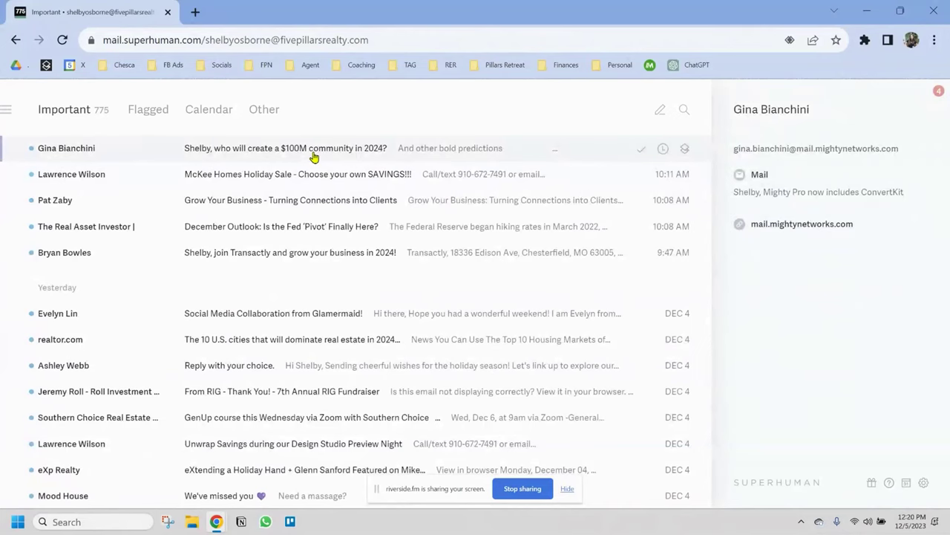
key("shift+1")
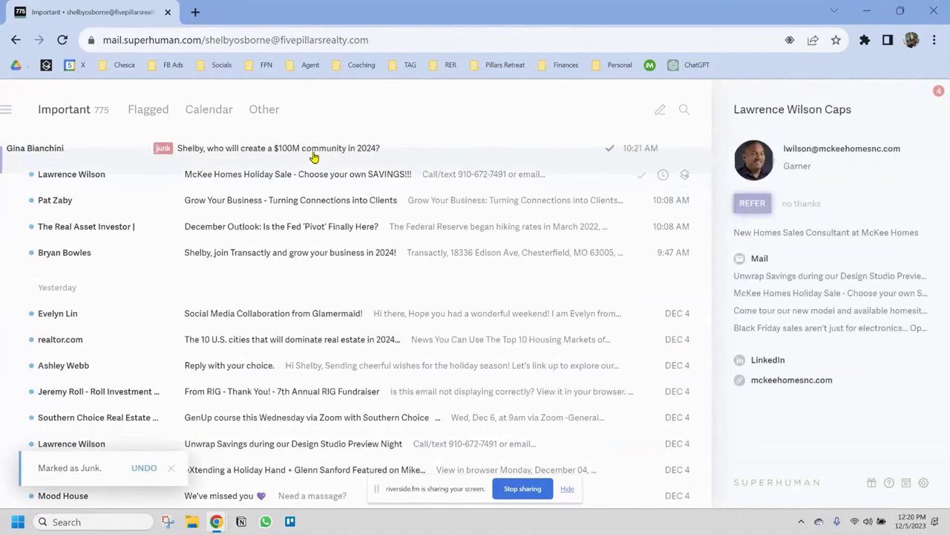
key("shift+1")
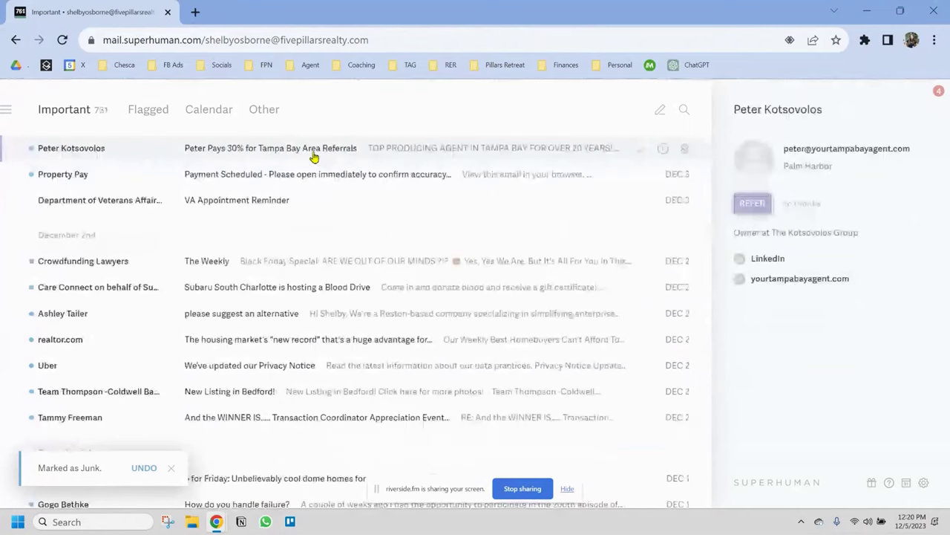
key("z")
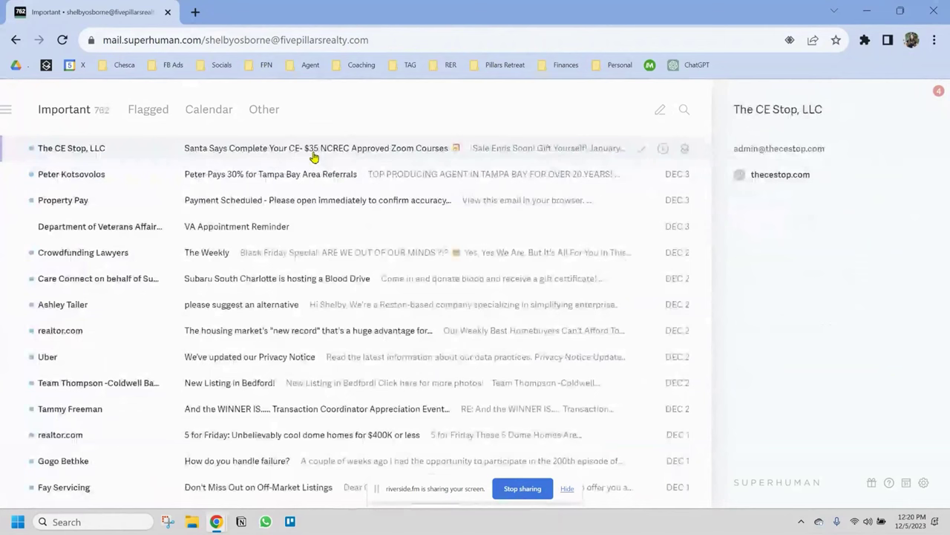
Step: Open and read through the "Santa Says Complete Your CE" email, and return to the Important list
left_click(313, 154)
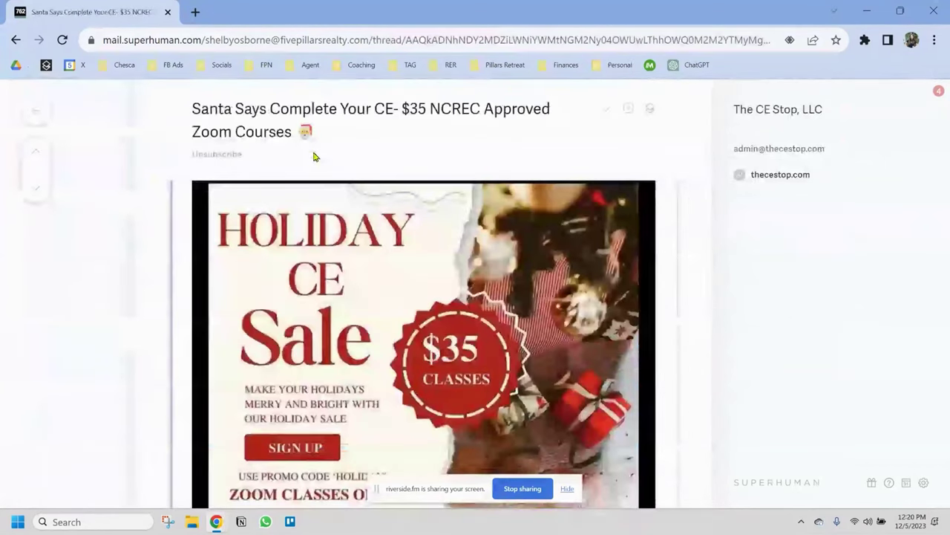
scroll(313, 156, "down", 3)
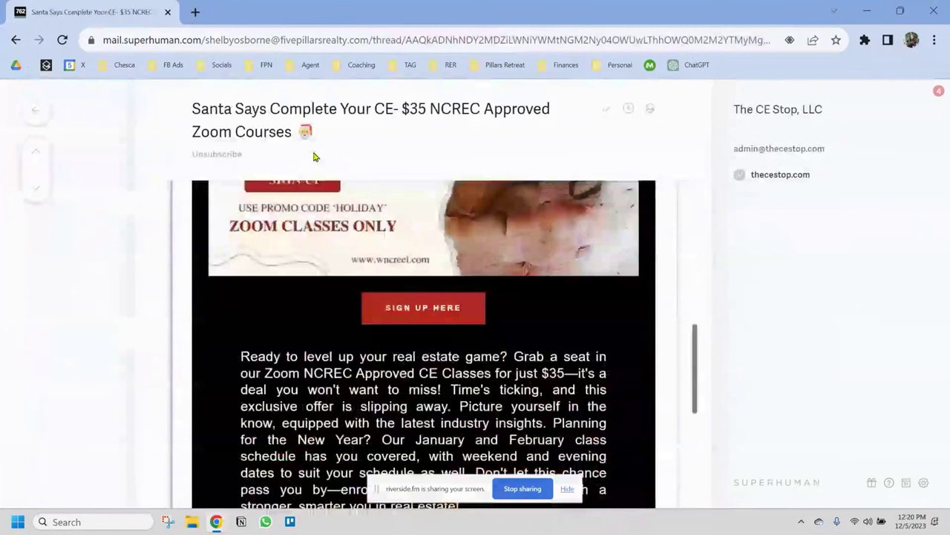
scroll(314, 156, "down", 5)
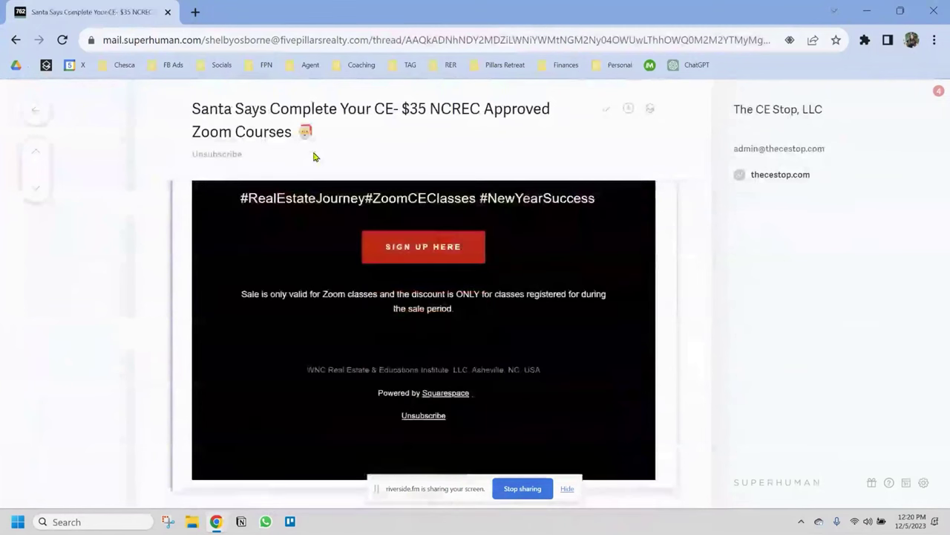
key("Escape")
key("Down")
key("Up")
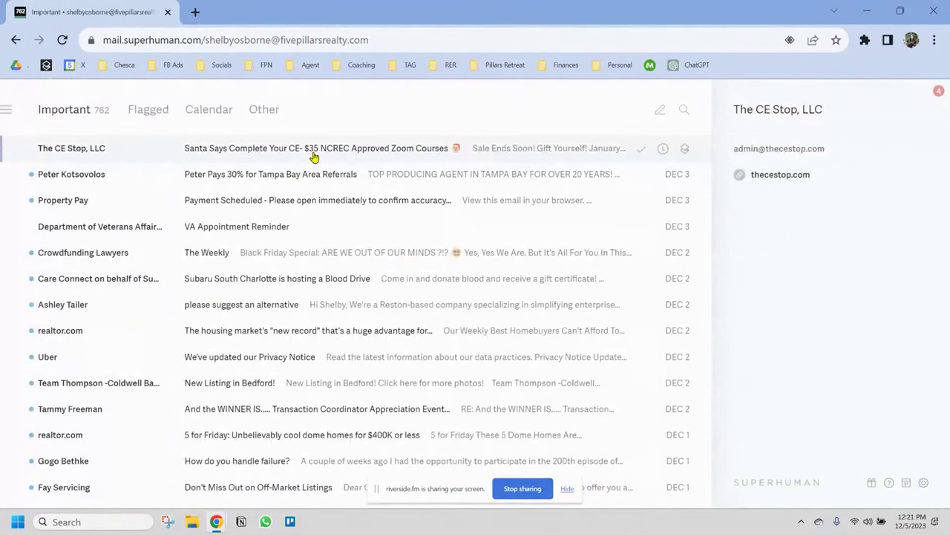
Step: Open the "Santa Says Complete Your CE" email, mark it as done, and return to the Important inbox
key("Return")
key("e")
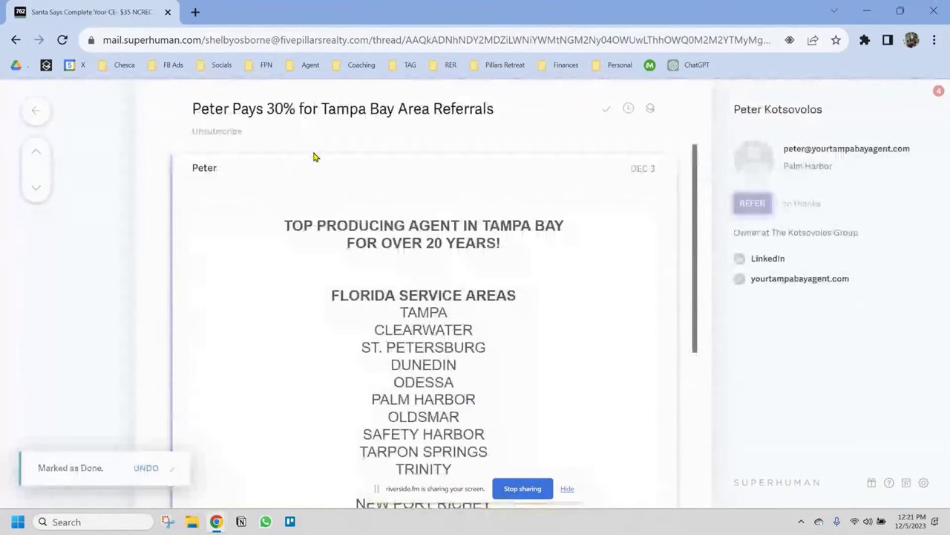
key("z")
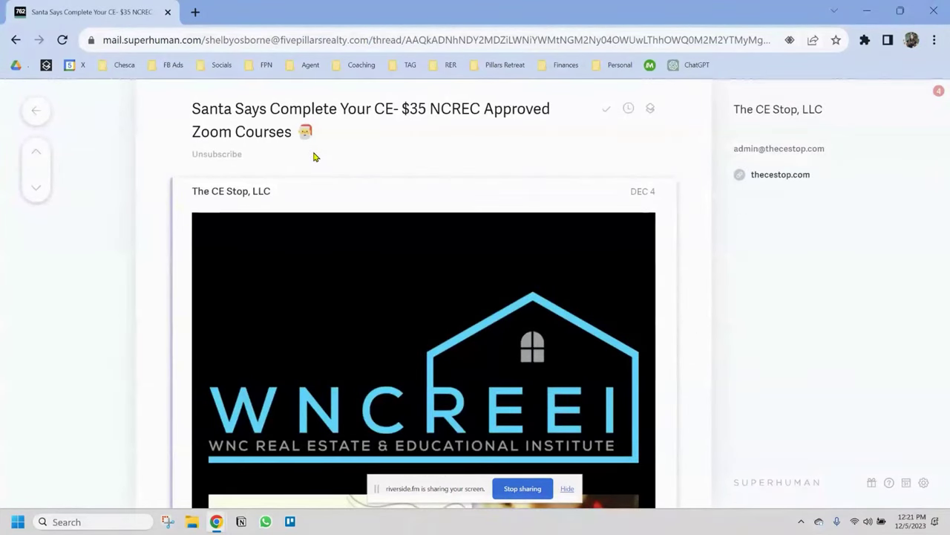
scroll(314, 156, "down", 5)
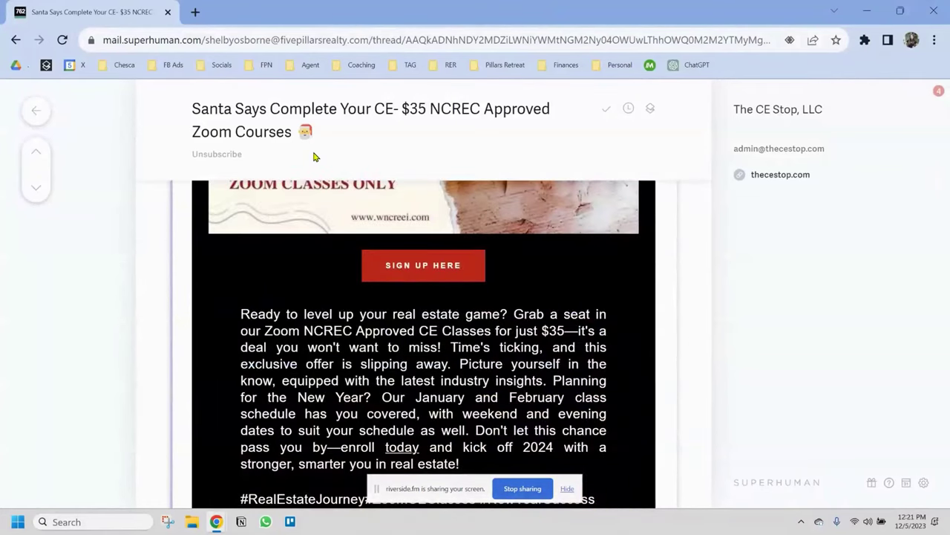
key("e")
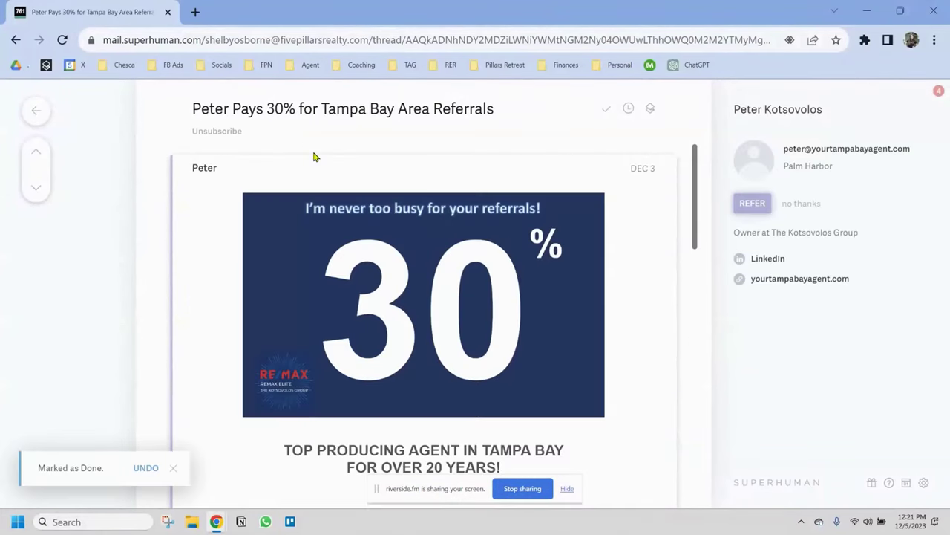
key("Escape")
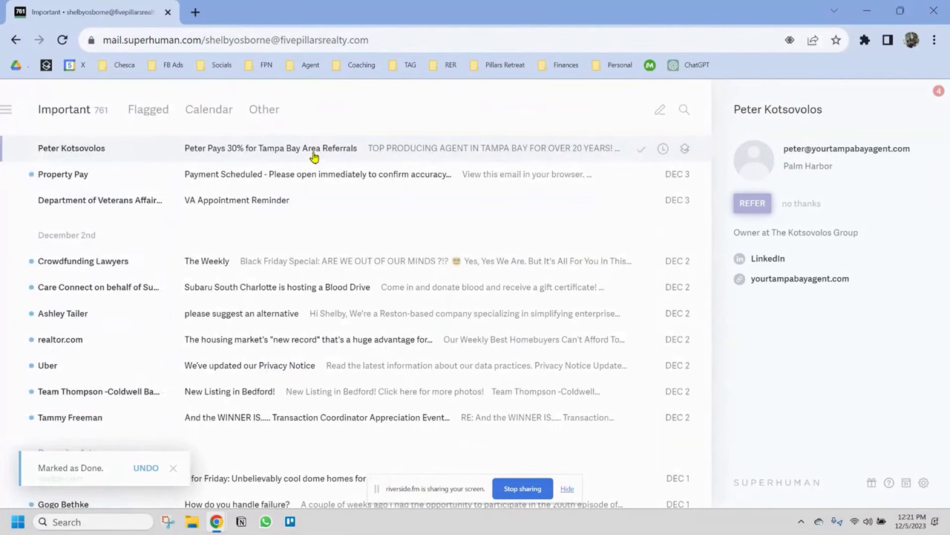
Step: Open "The Weekly" email from Crowdfunding Lawyers and send the reply "TEST"
key("Down")
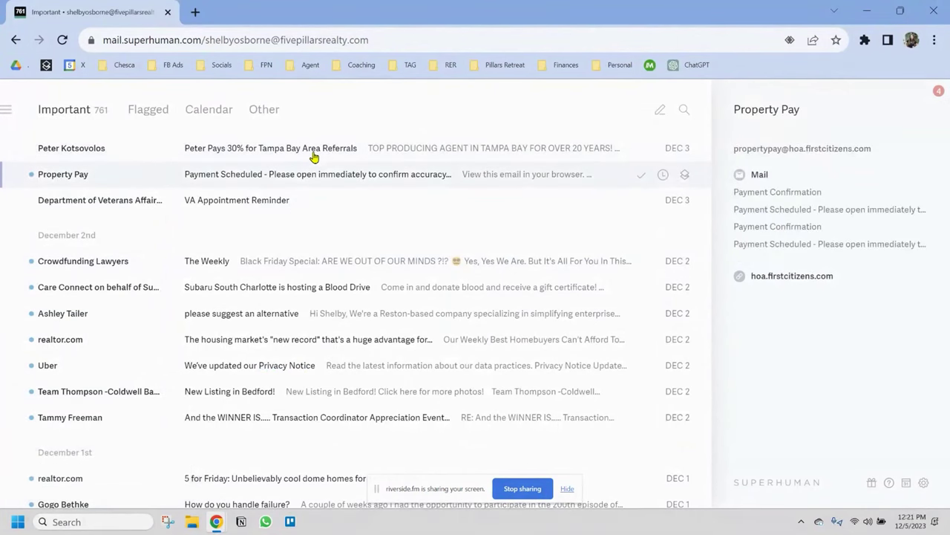
key("Down")
key("Down")
key("Down")
key("Up")
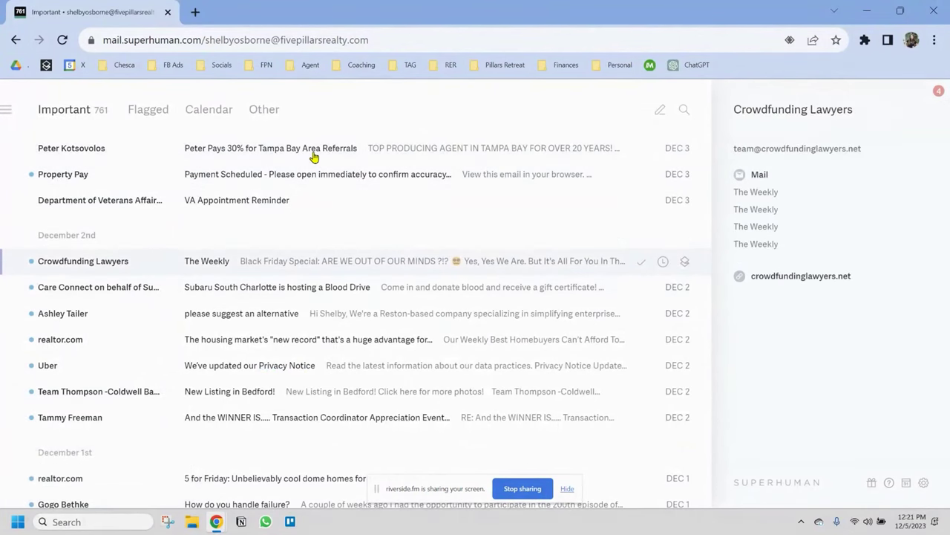
key("Return")
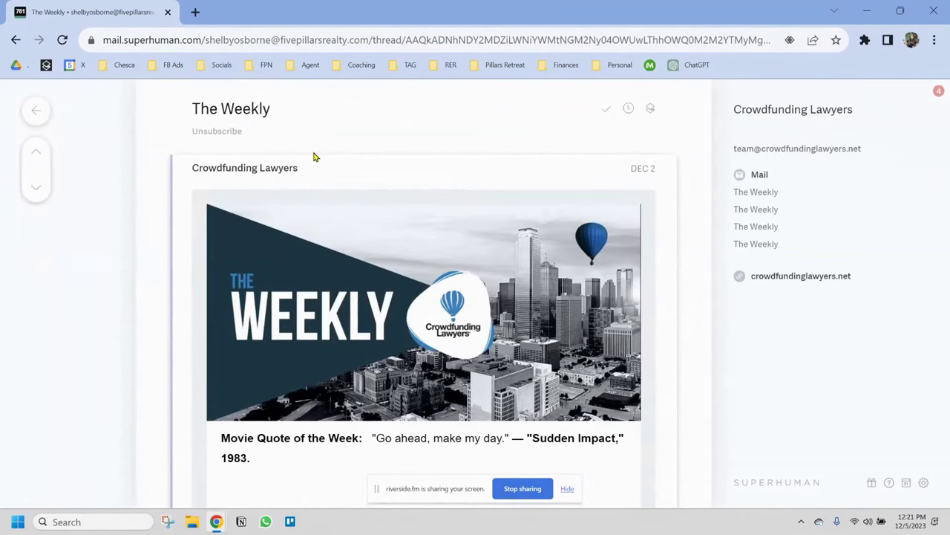
scroll(313, 157, "down", 5)
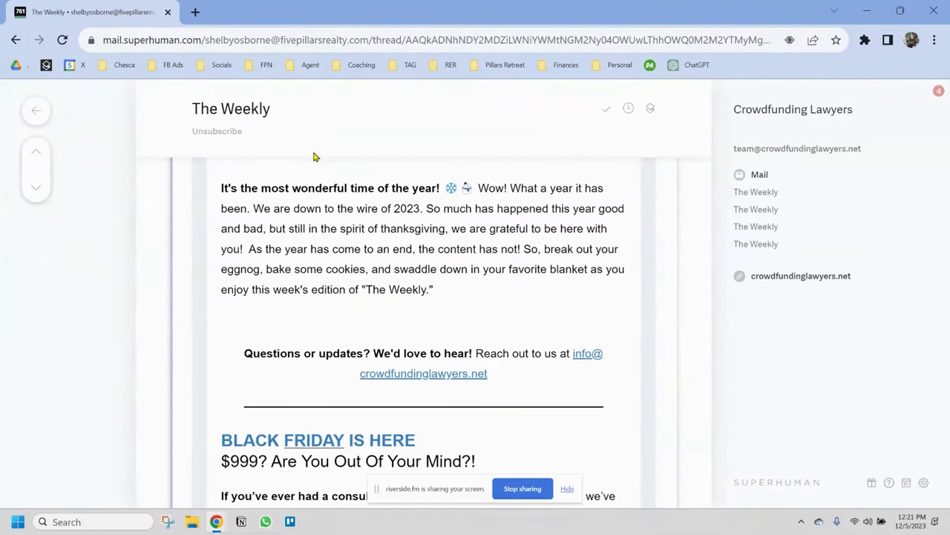
key("r")
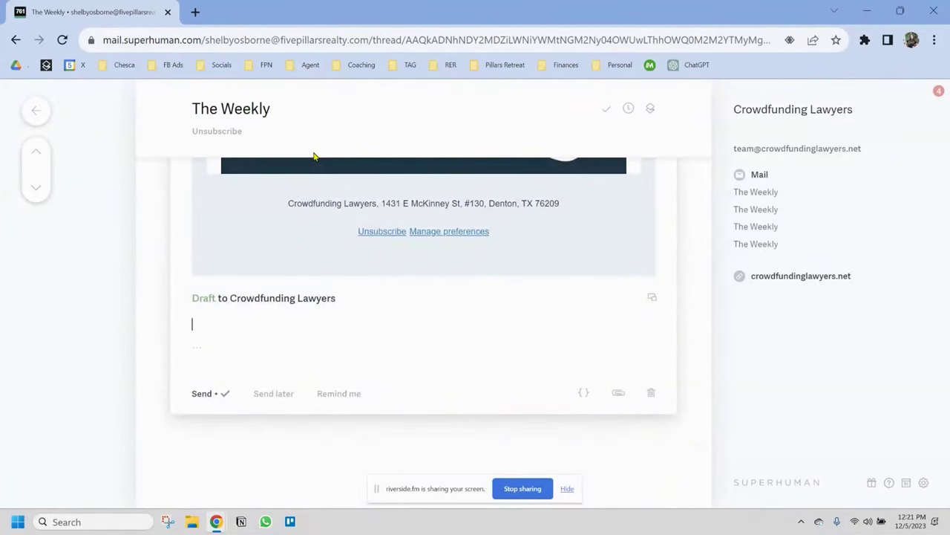
type("TEST")
key("ctrl+Return")
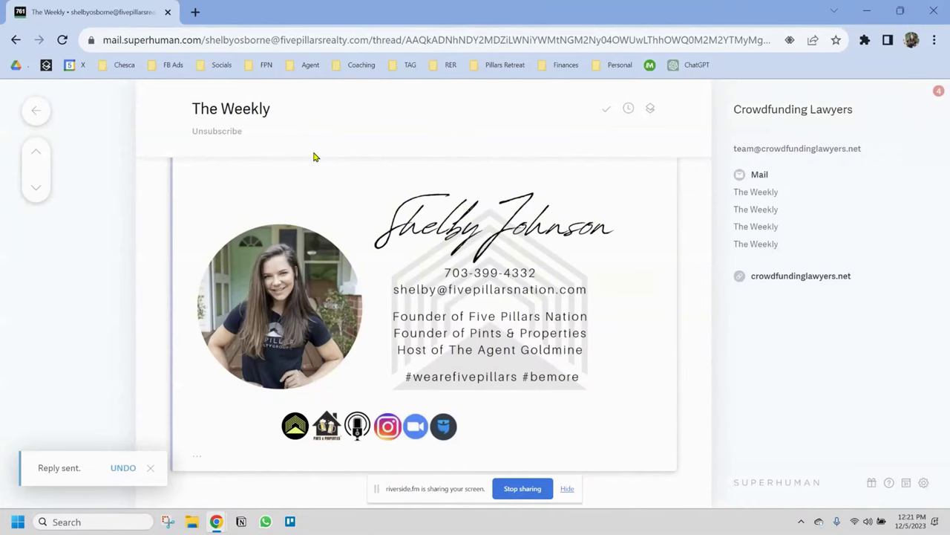
Step: Set a reminder for tomorrow if no reply on "The Weekly" in Sent Items, and return to the Important inbox
key("g")
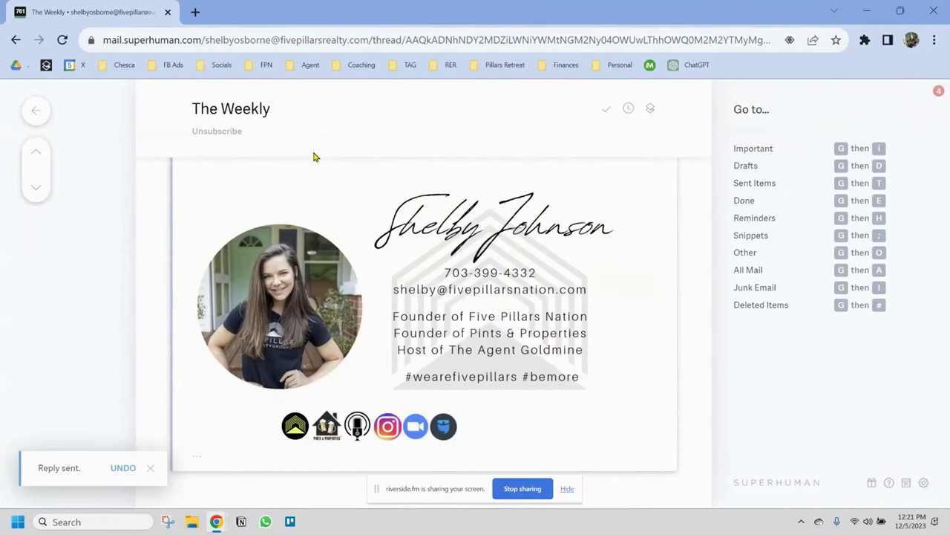
key("t")
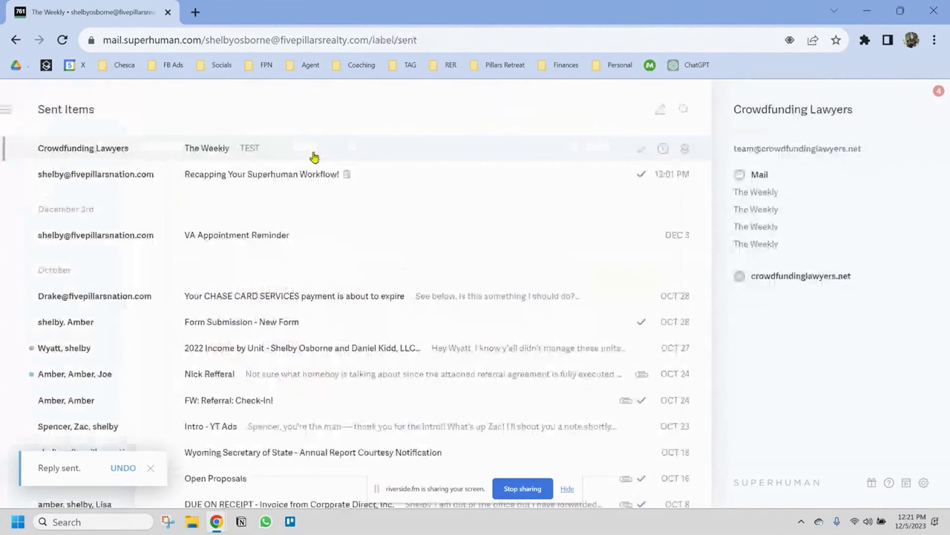
key("h")
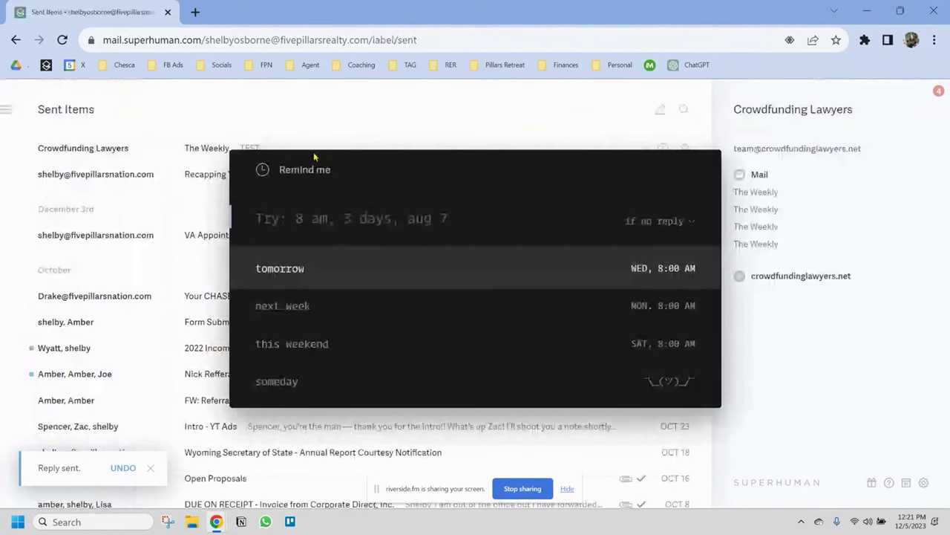
key("Return")
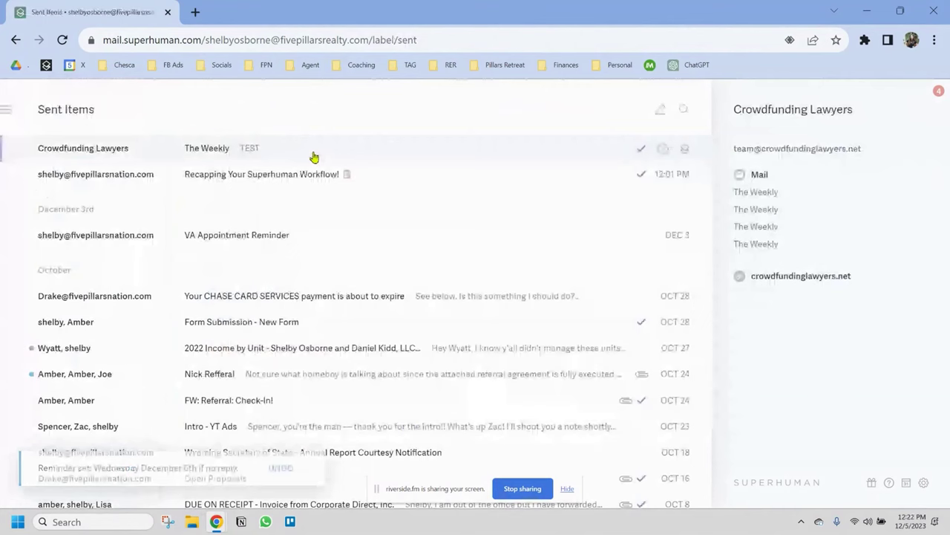
key("Escape")
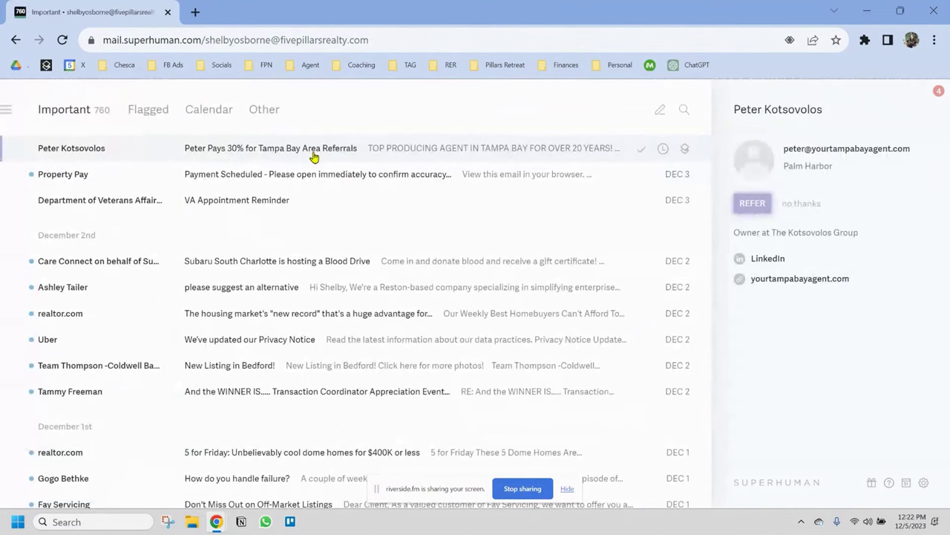
Step: Mark the Tampa Bay Area Referrals email as junk and the Property Pay "Payment Scheduled" email as done
key("Down")
key("Down")
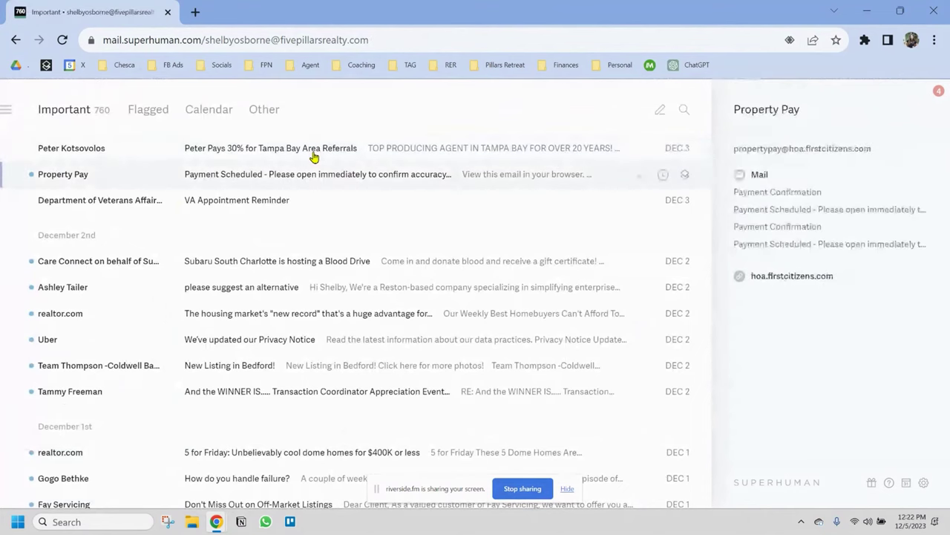
key("Up")
key("shift+1")
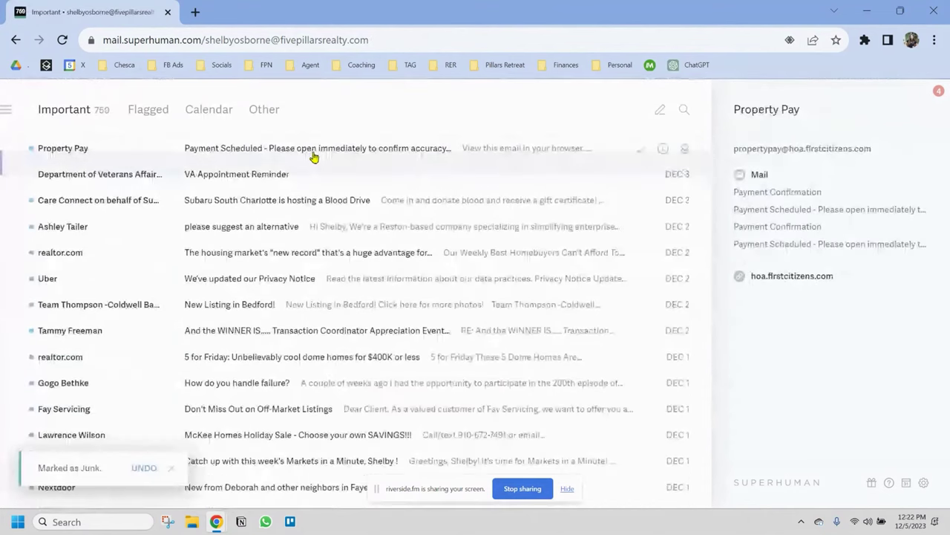
key("e")
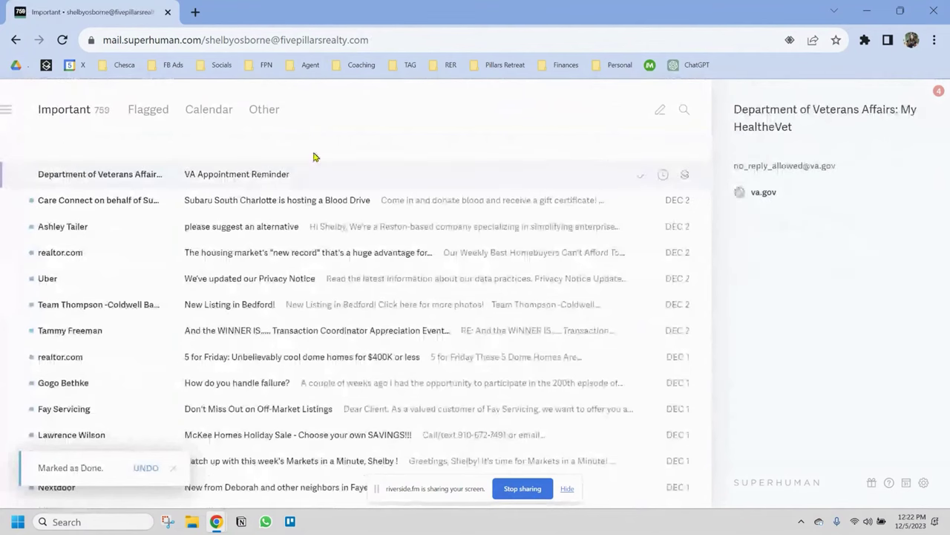
Step: Open the "VA Appointment Reminder" email and send the reply "TEST"
key("Return")
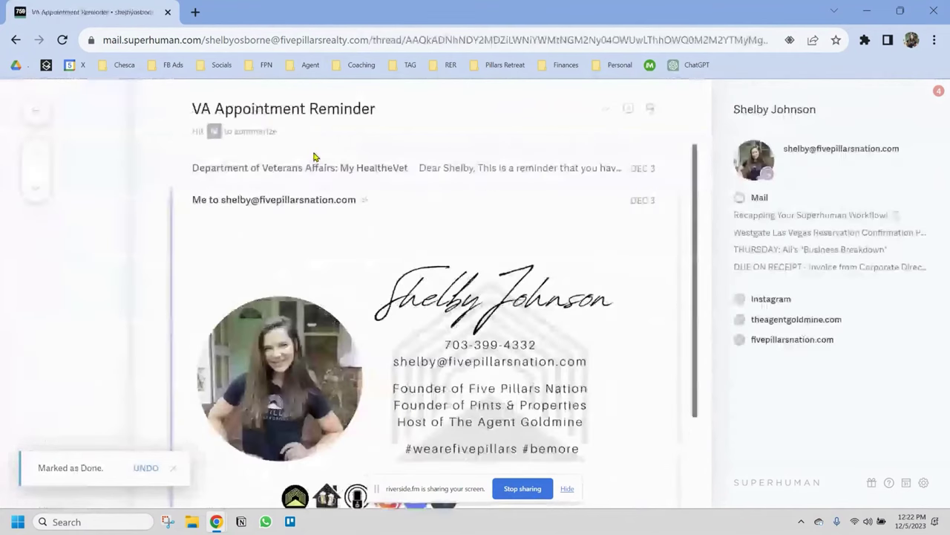
type("rTEST")
key("ctrl+Return")
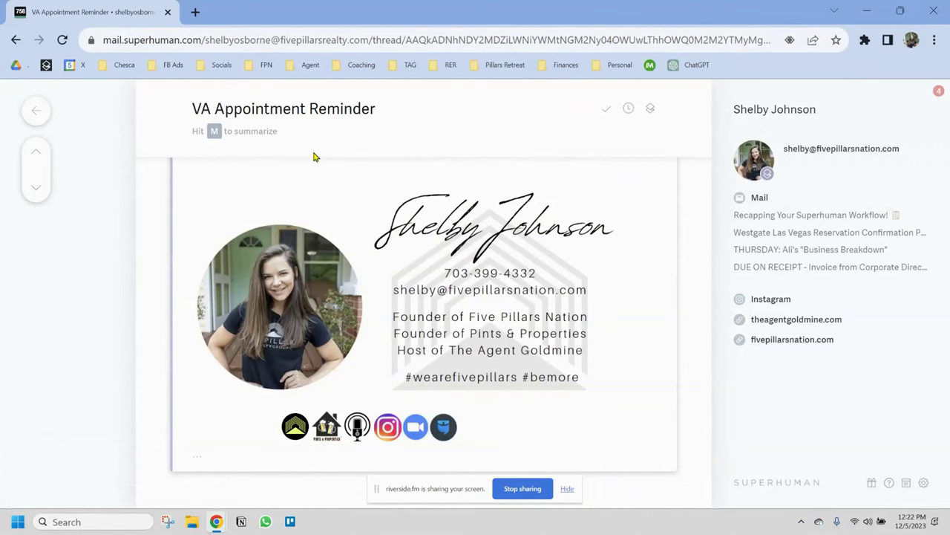
Step: Return to the Important inbox and view the reminder options for the "VA Appointment Reminder" email
key("Escape")
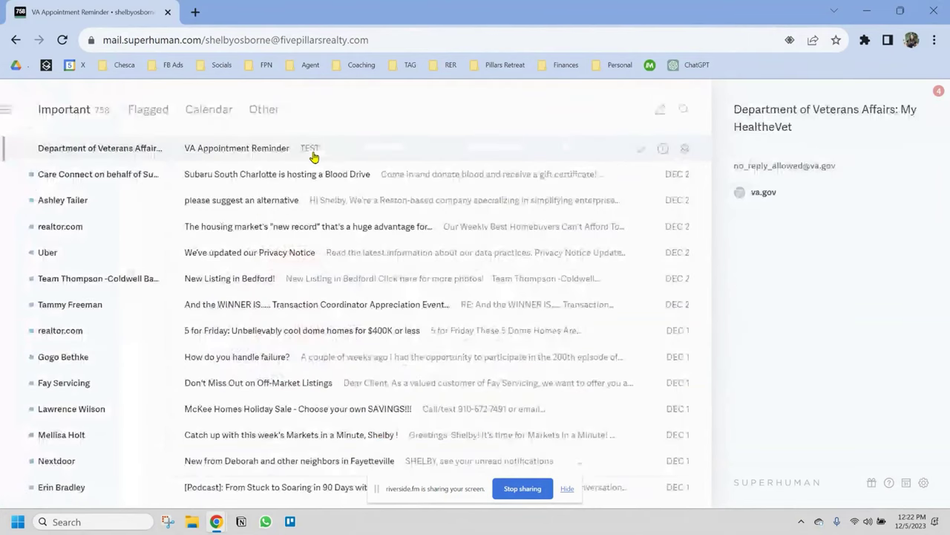
key("h")
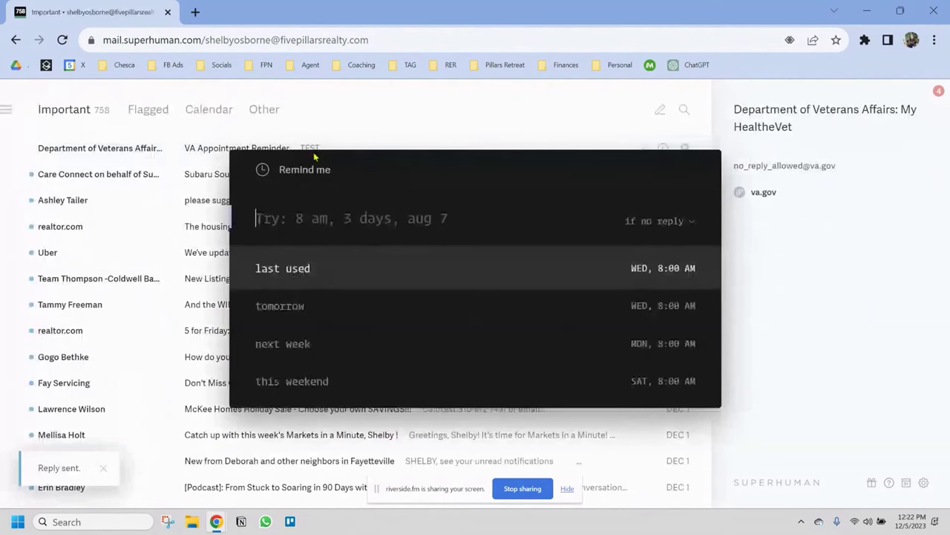
left_click(353, 107)
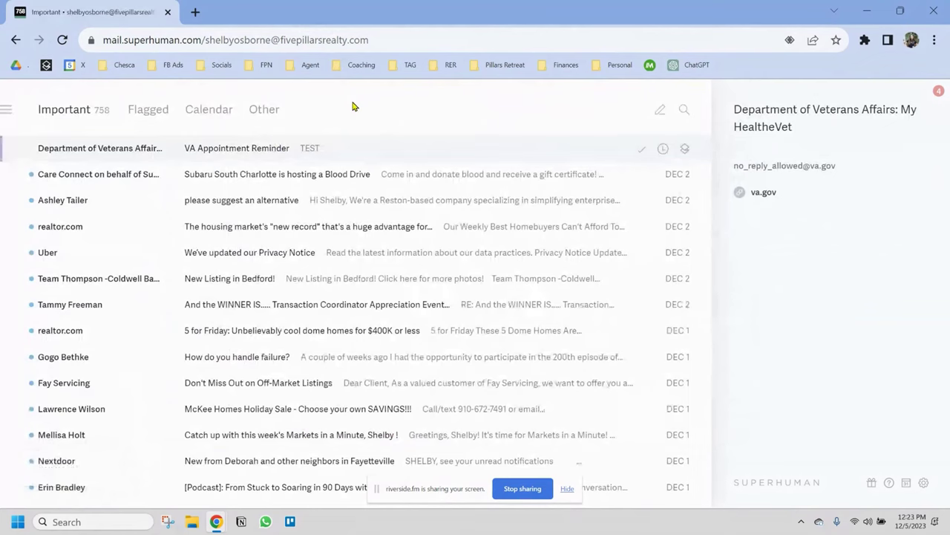
Step: Switch to the Five Pillars Nation account and open the reminder options for the first email in Sent Mail
key("ctrl+2")
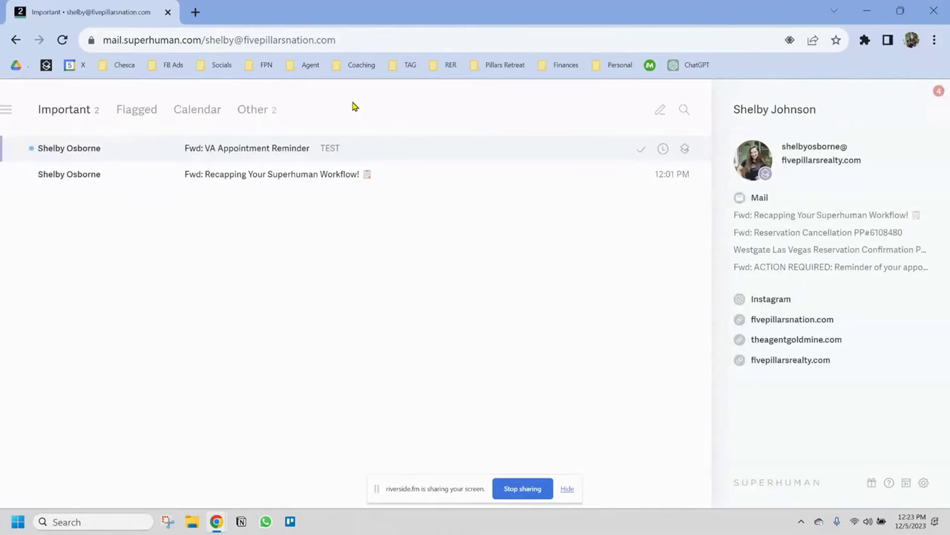
key("g")
key("t")
key("h")
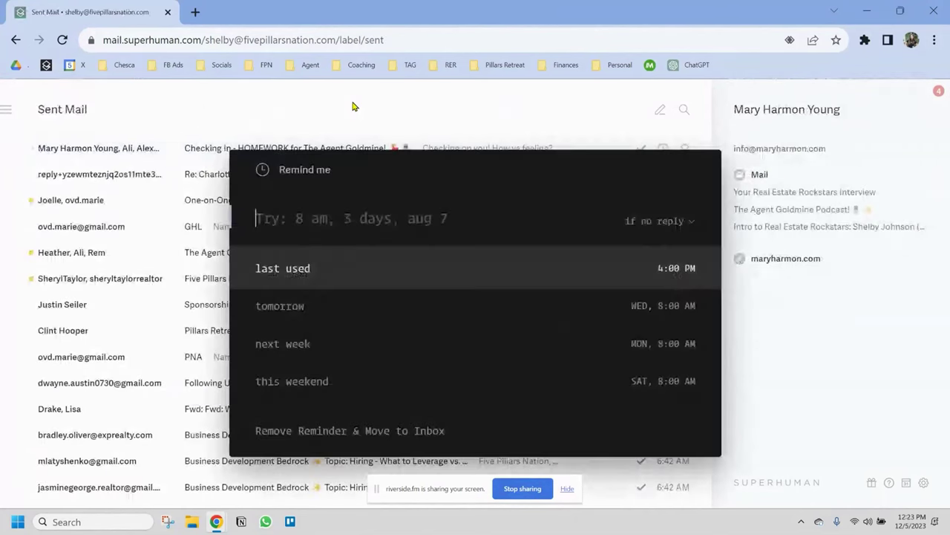
Step: Try reminder times of tomorrow and today at 3 for the first sent email, clearing each entry
type("TOM")
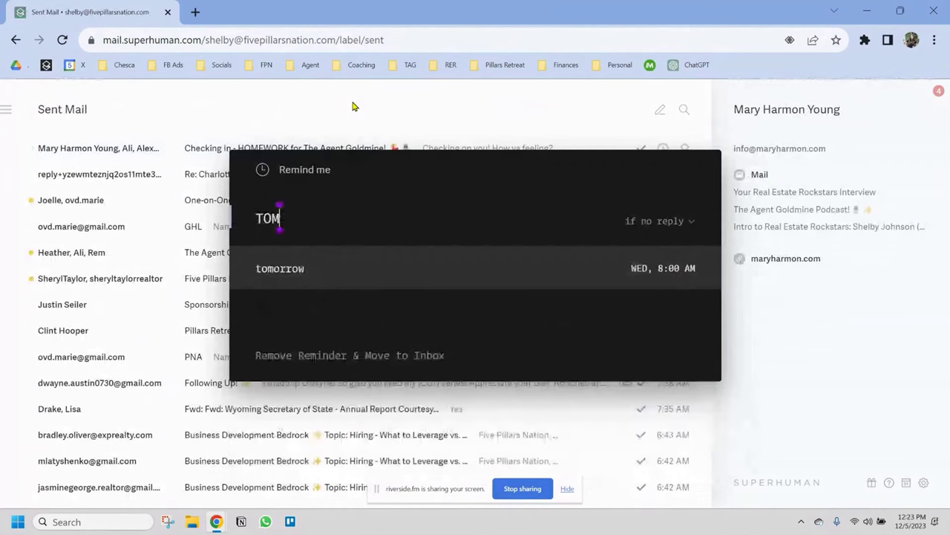
key("BackSpace")
key("BackSpace")
type("T")
key("BackSpace")
type("ODAY AT 3")
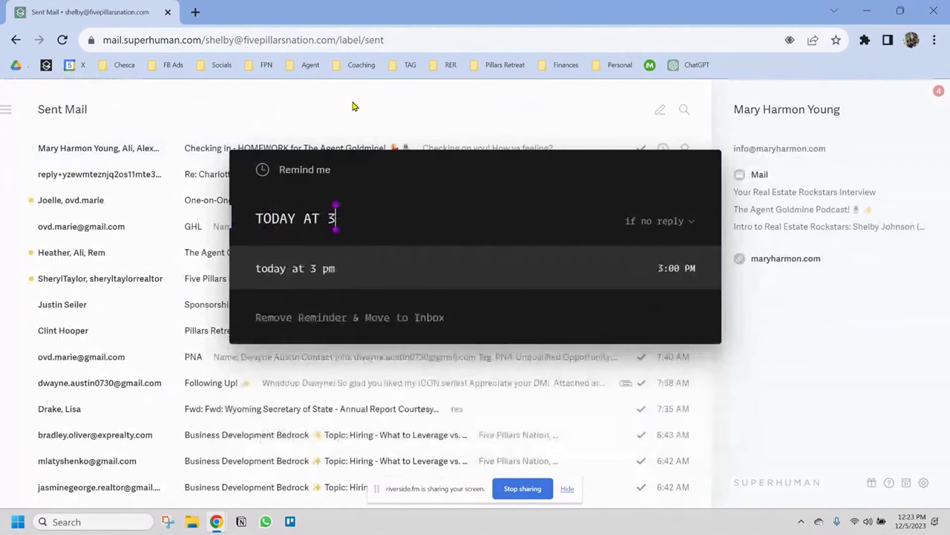
key("ctrl+a")
type("TOMORR")
key("ctrl+a")
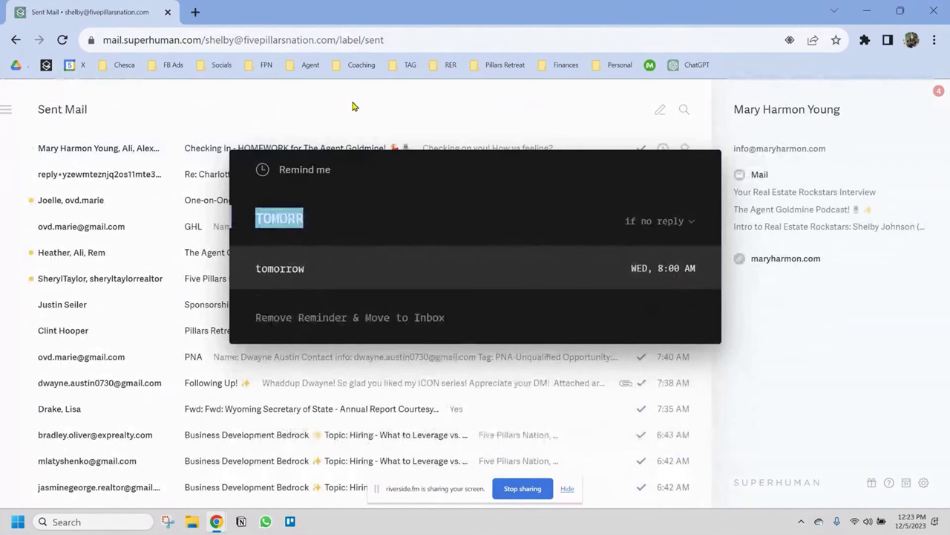
key("BackSpace")
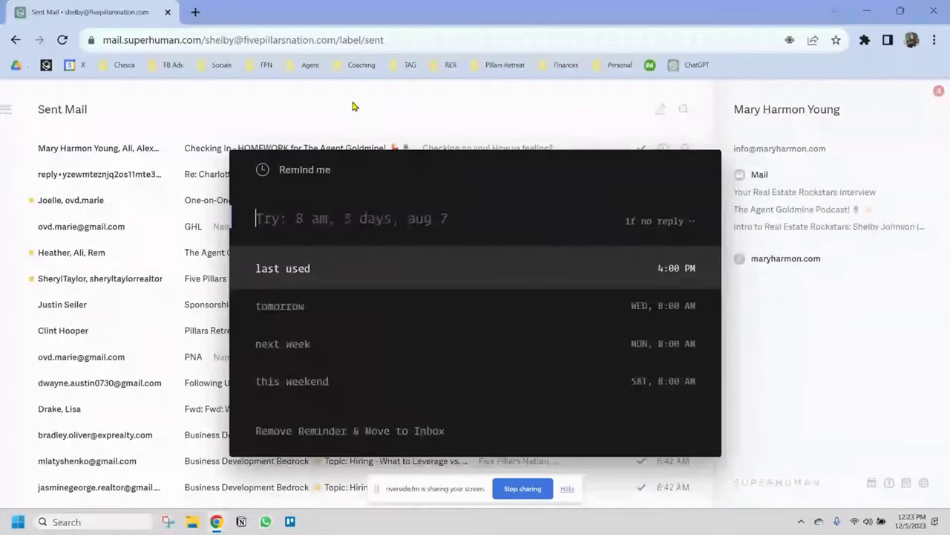
Step: Set a Friday reminder if no reply on the "Checking In - HOMEWORK for The Agent Goldmine!" email, and return to the Important inbox
type("FRIDAY")
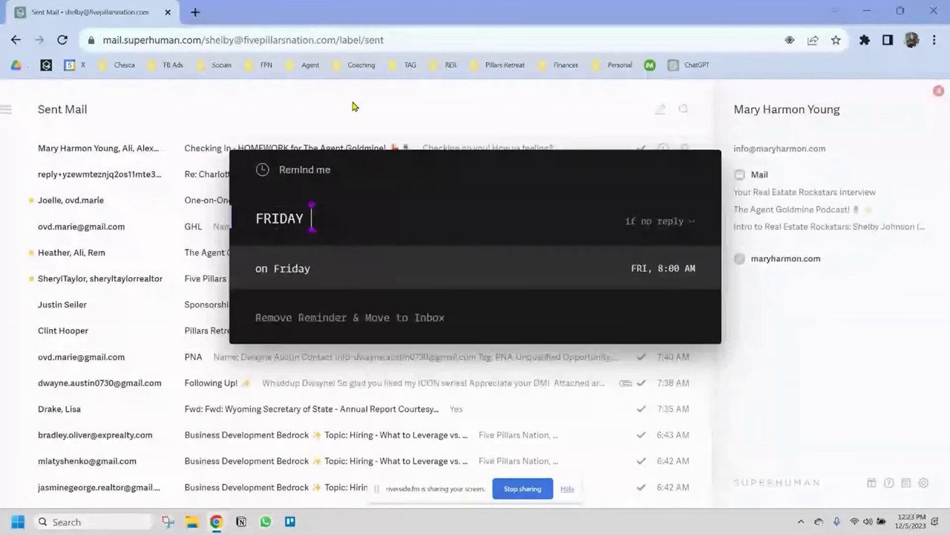
key("Return")
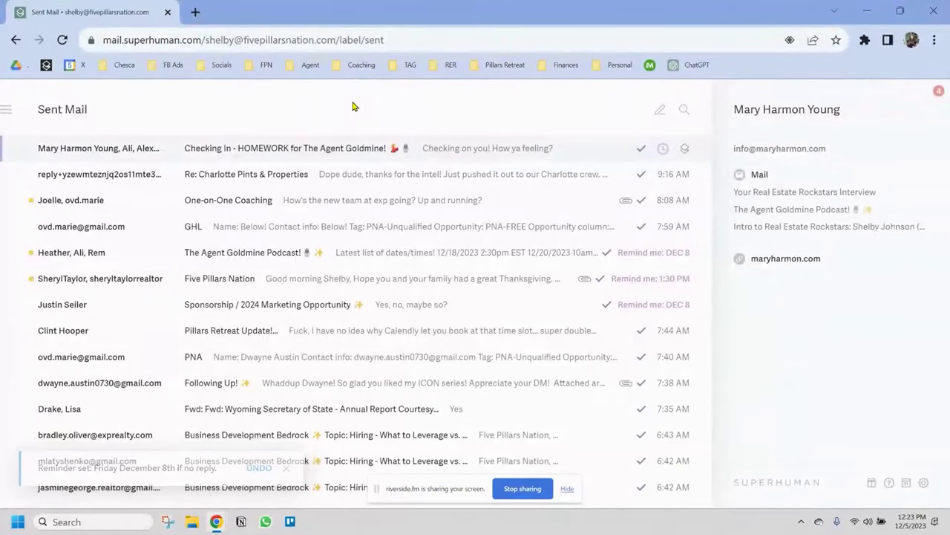
key("g")
key("i")
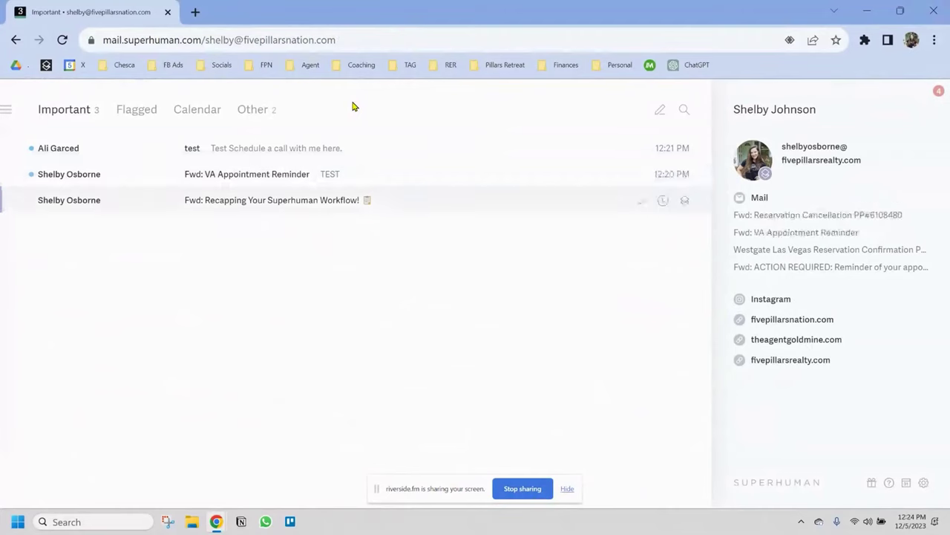
Step: Select the "test" email and examine the reminder conditions "if no reply" and "regardless"
key("Up")
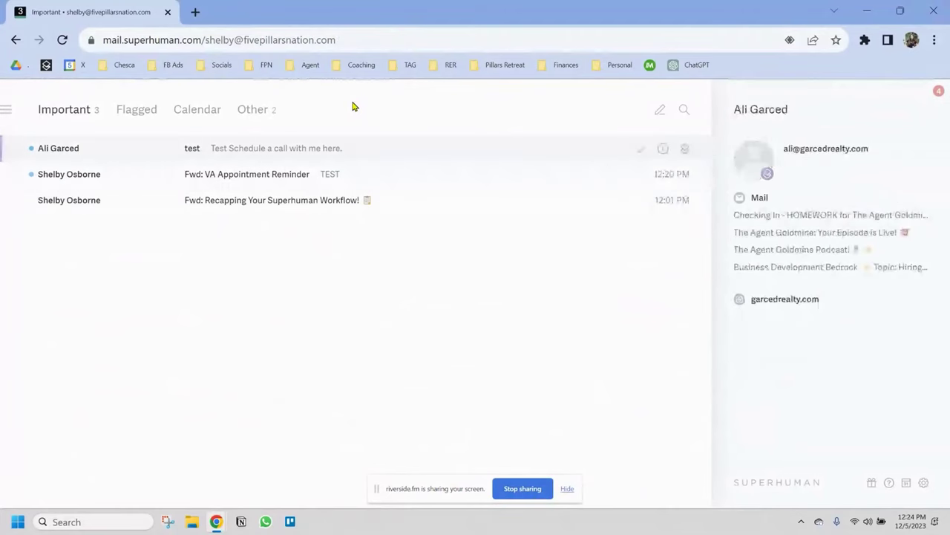
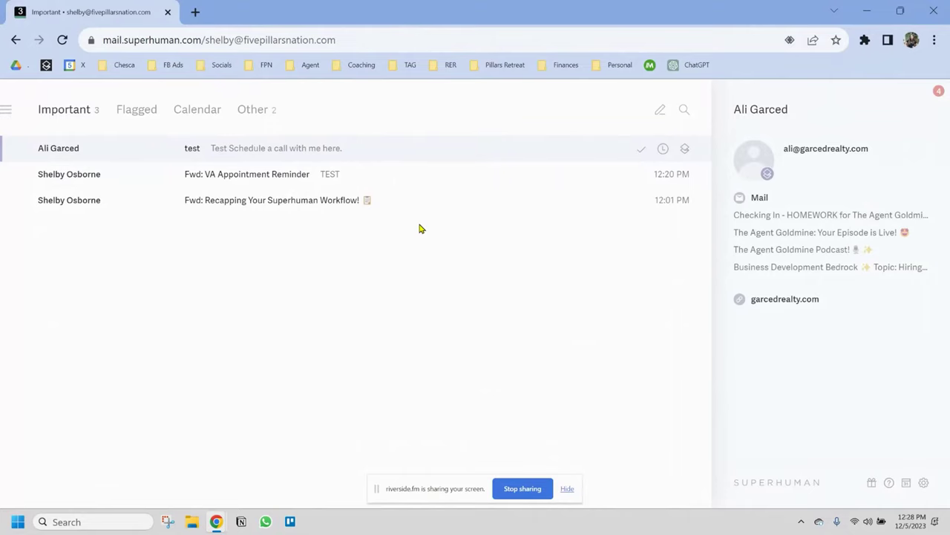
key("h")
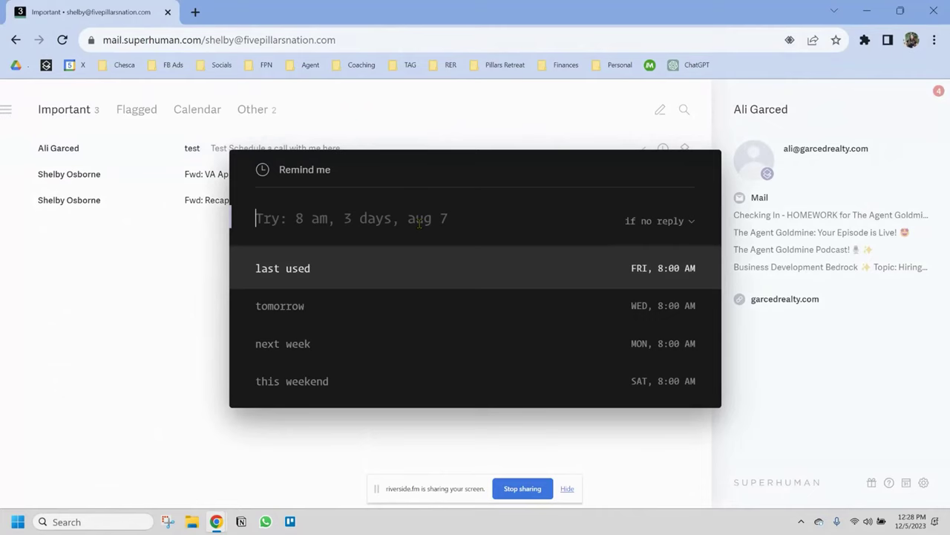
key("Tab")
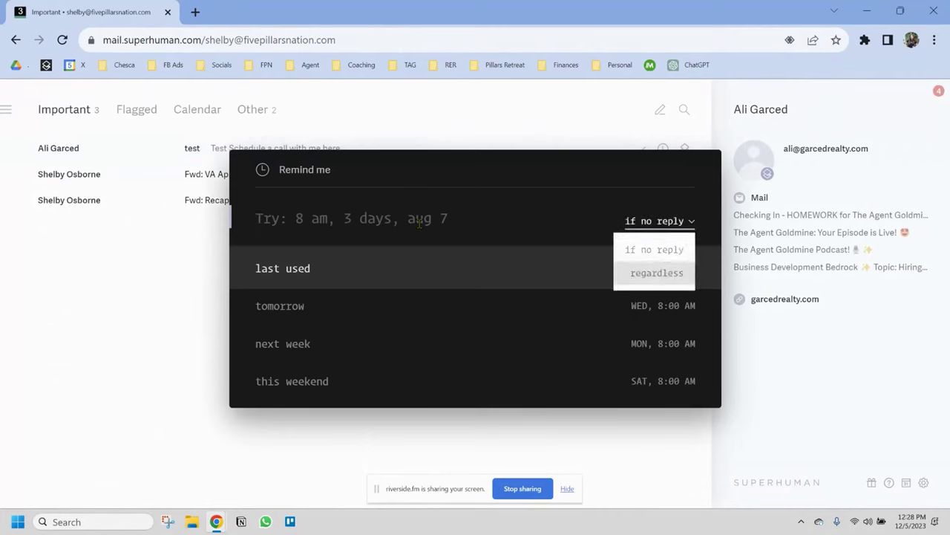
key("Return")
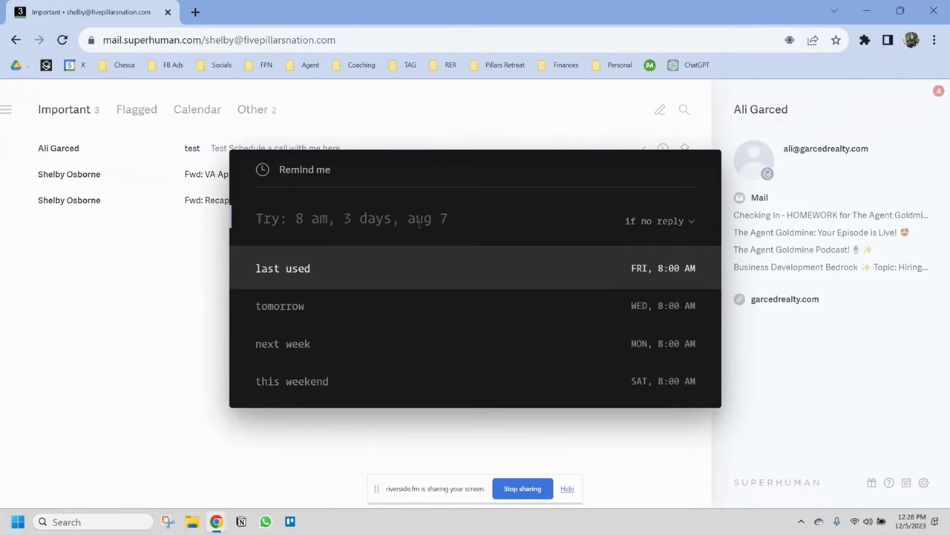
key("Return")
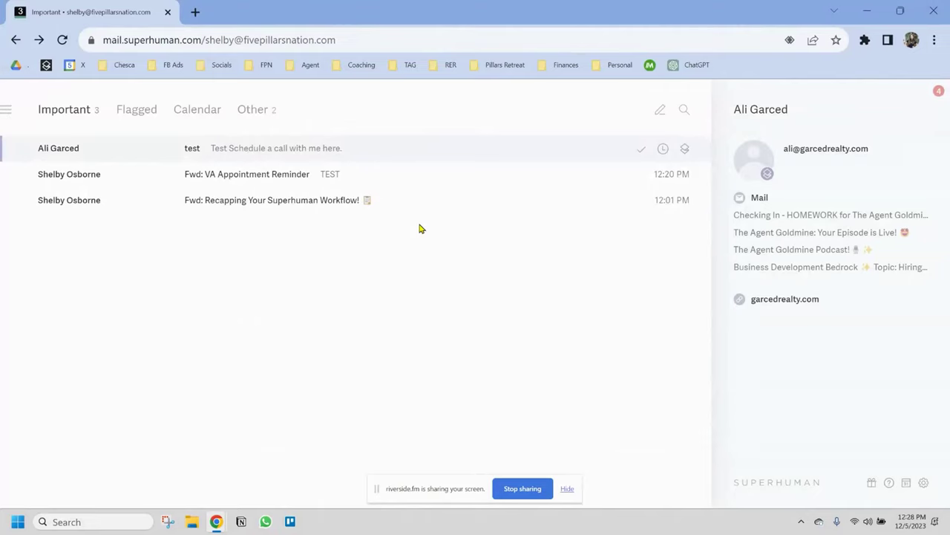
Step: Open the Reminders list and look through the emails with upcoming reminders
key("g")
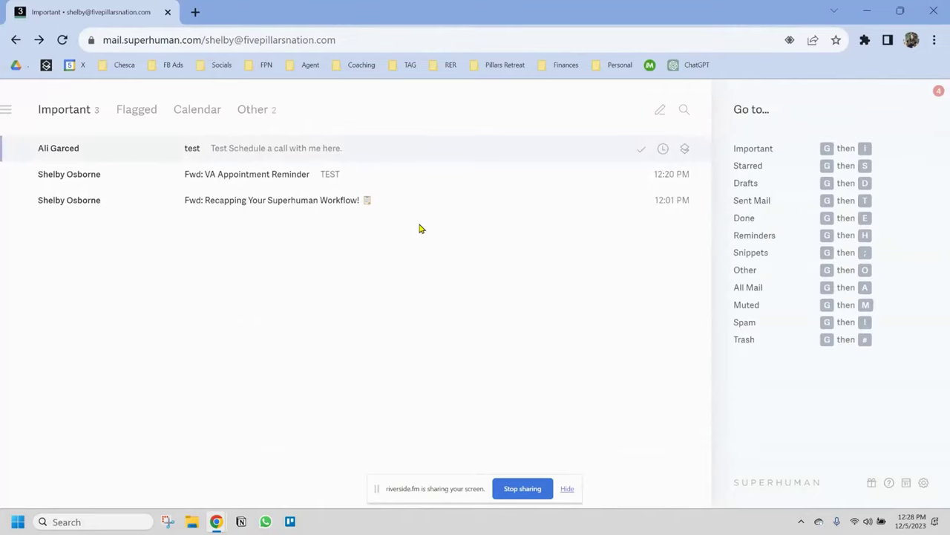
key("h")
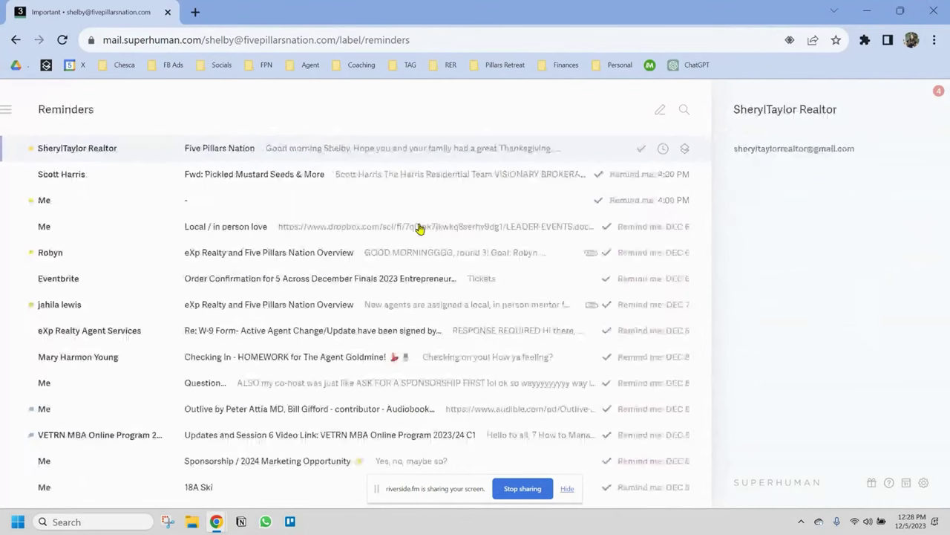
key("j")
key("j")
key("j")
key("j")
key("j")
key("j")
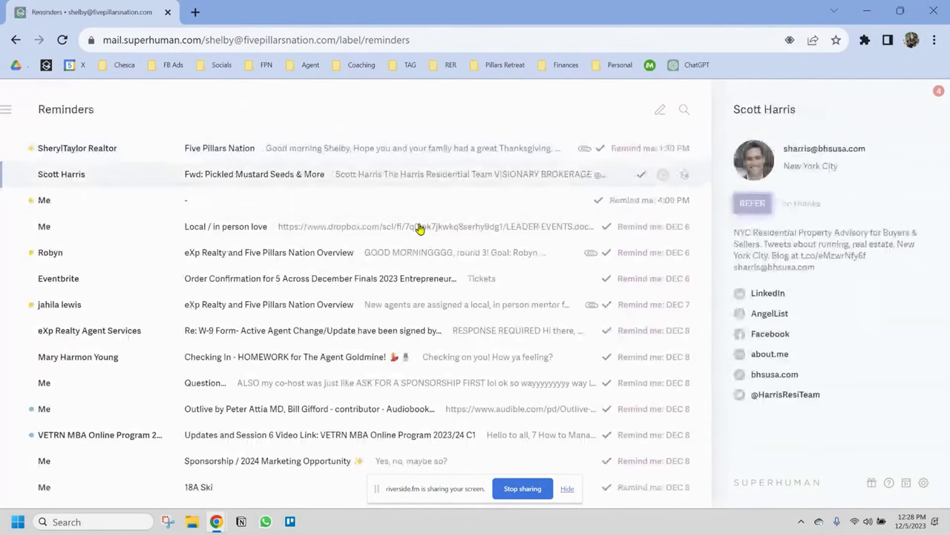
key("k")
key("k")
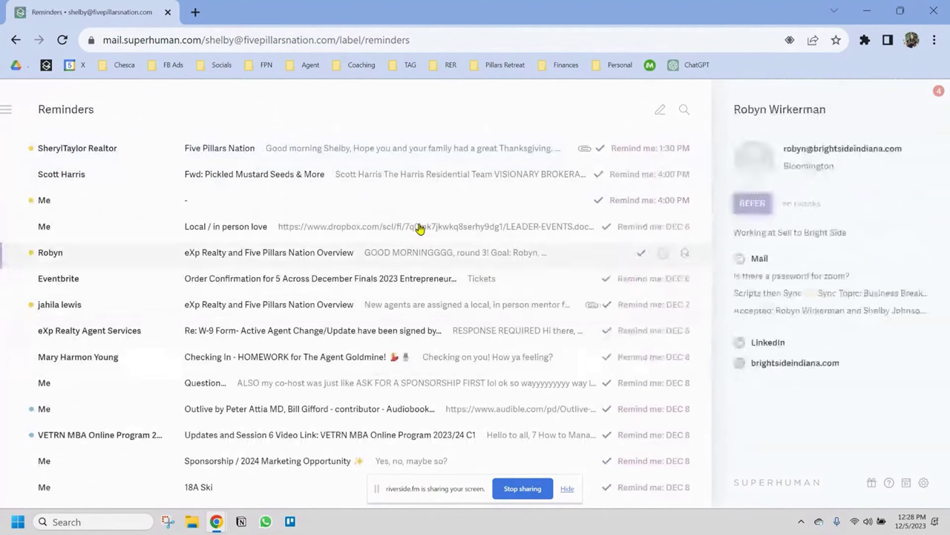
key("j")
key("j")
key("j")
key("k")
key("k")
key("k")
key("k")
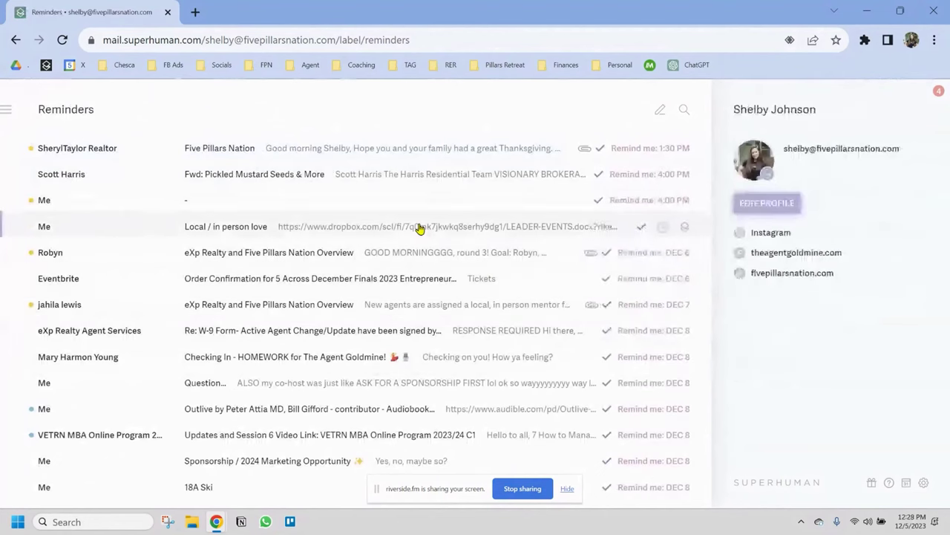
key("j")
key("k")
key("k")
Step: Search for the contact's email address, browse the matching conversations, and return to the Important inbox
key("slash")
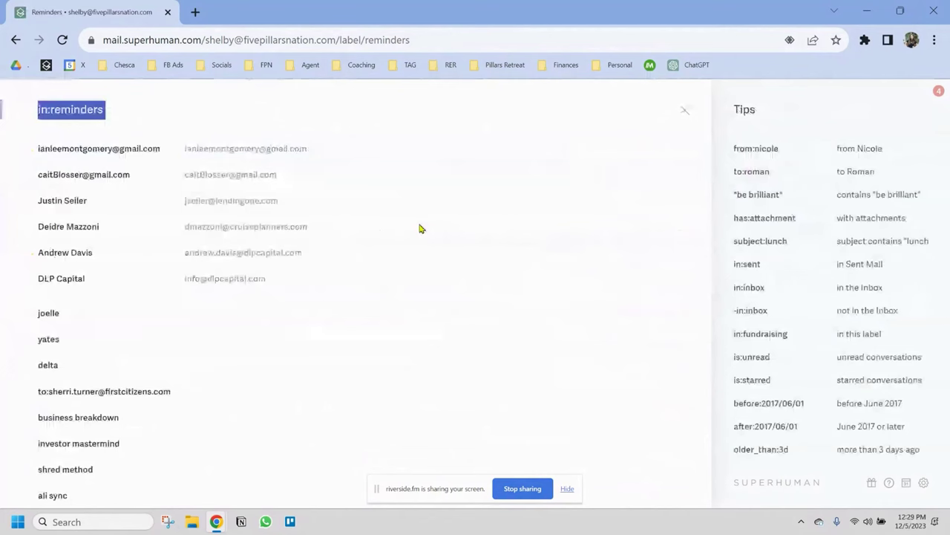
key("ctrl+v")
key("Return")
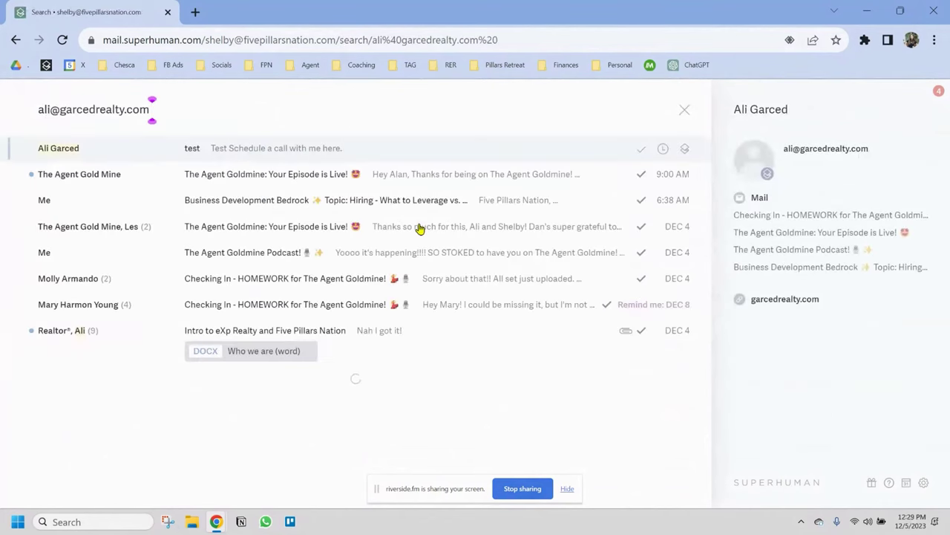
key("Down")
key("Down")
key("Down")
key("Down")
key("Down")
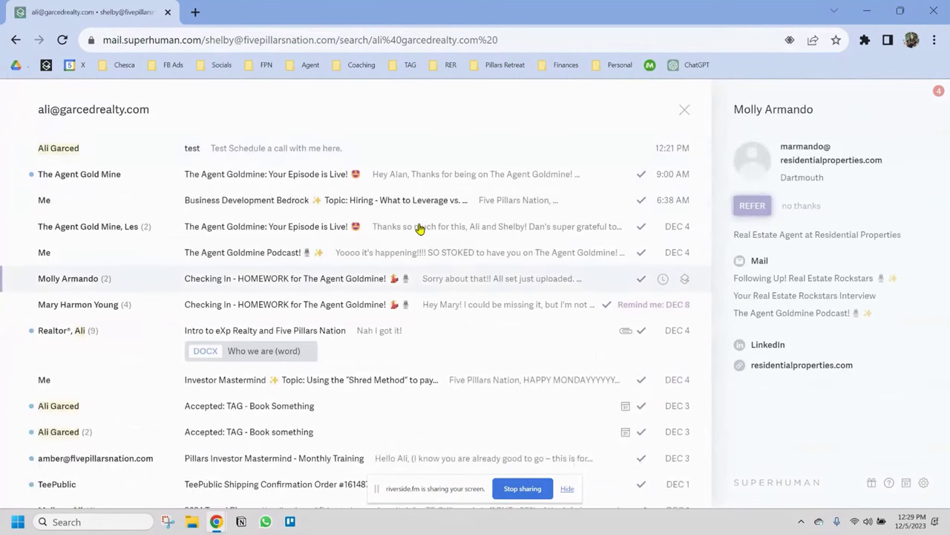
key("Down")
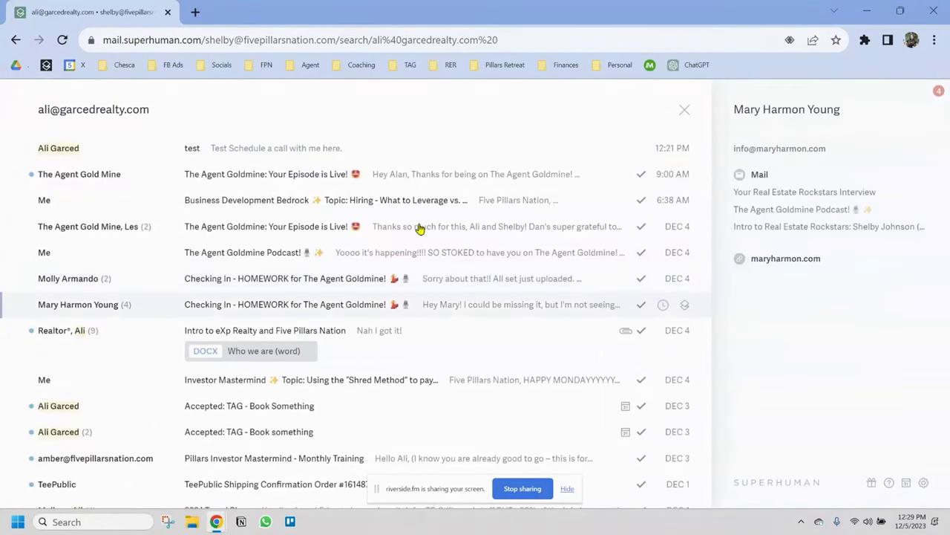
key("Escape")
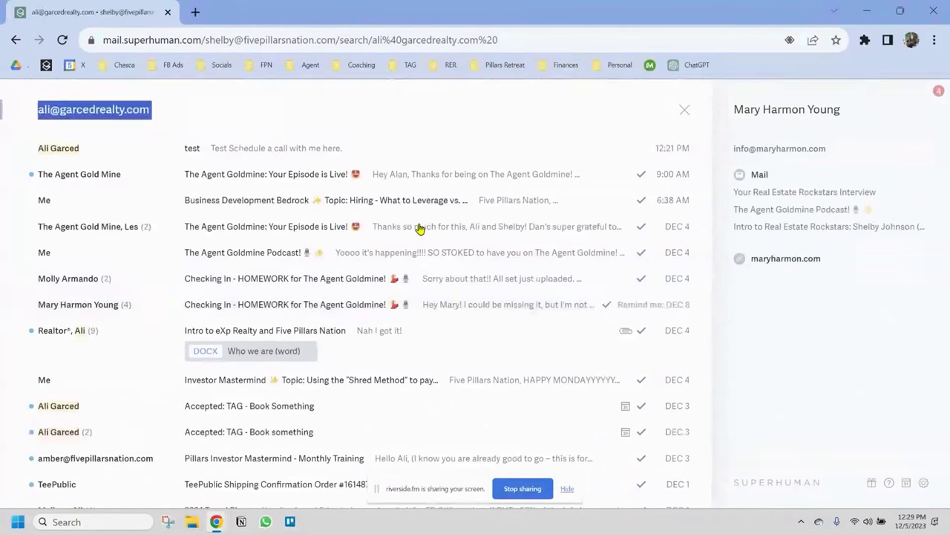
key("Escape")
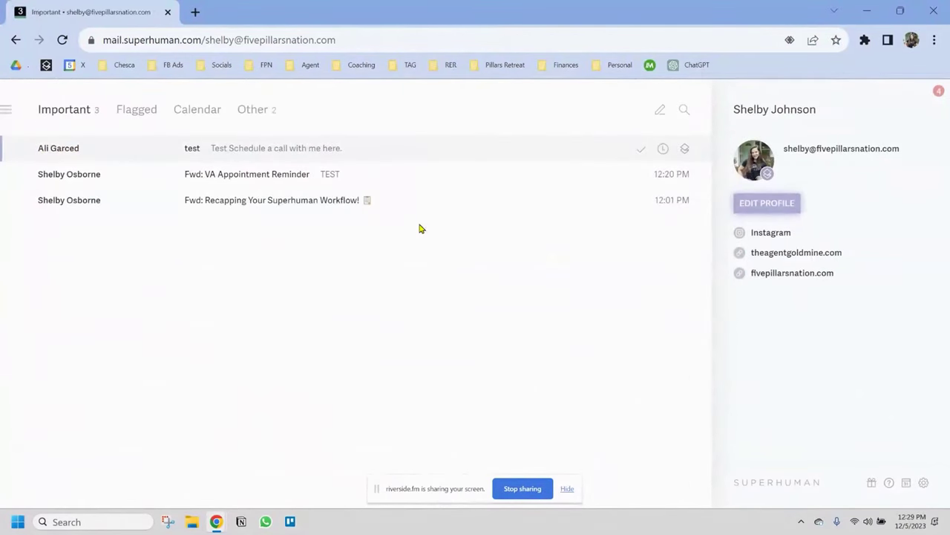
Step: Reopen the Reminders list, review the emails and their reminder dates, and go back to the Important inbox
key("g")
key("h")
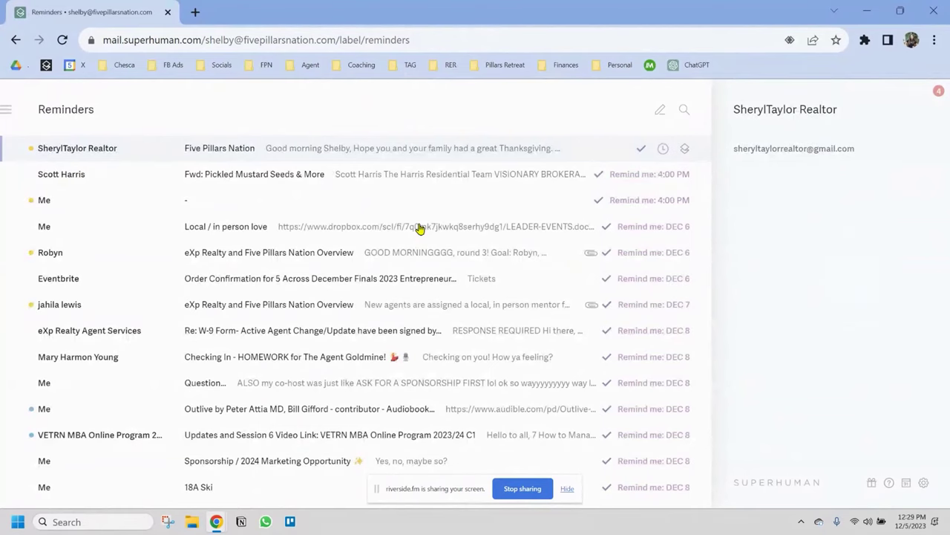
key("Down")
key("Down")
key("Down")
key("Up")
key("Up")
key("Up")
key("Down")
key("Down")
key("Down")
key("Down")
key("Down")
key("Down")
key("Down")
key("Down")
key("Down")
key("Down")
key("Down")
key("Down")
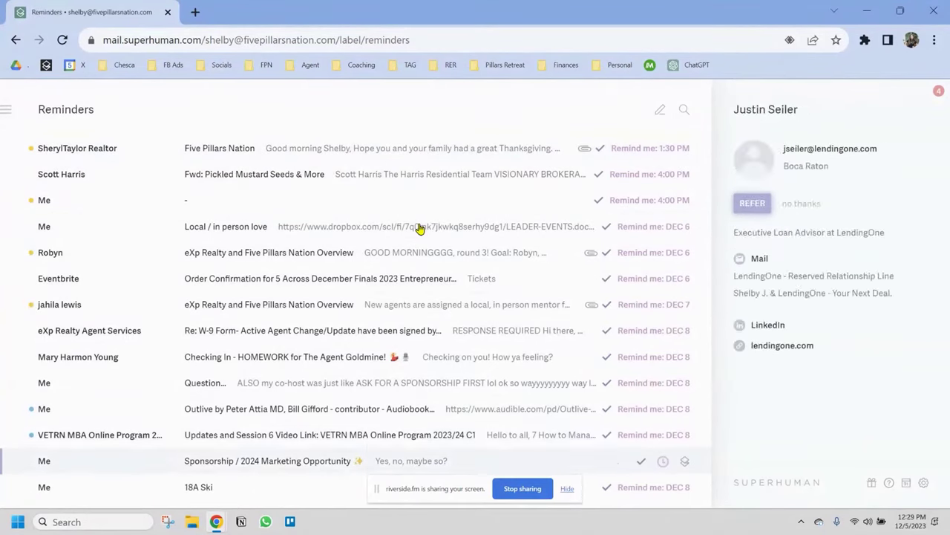
key("Down")
key("Down")
key("Down")
key("Up")
key("Up")
key("Up")
key("Up")
key("Up")
key("Up")
key("Up")
key("Up")
key("Up")
key("Up")
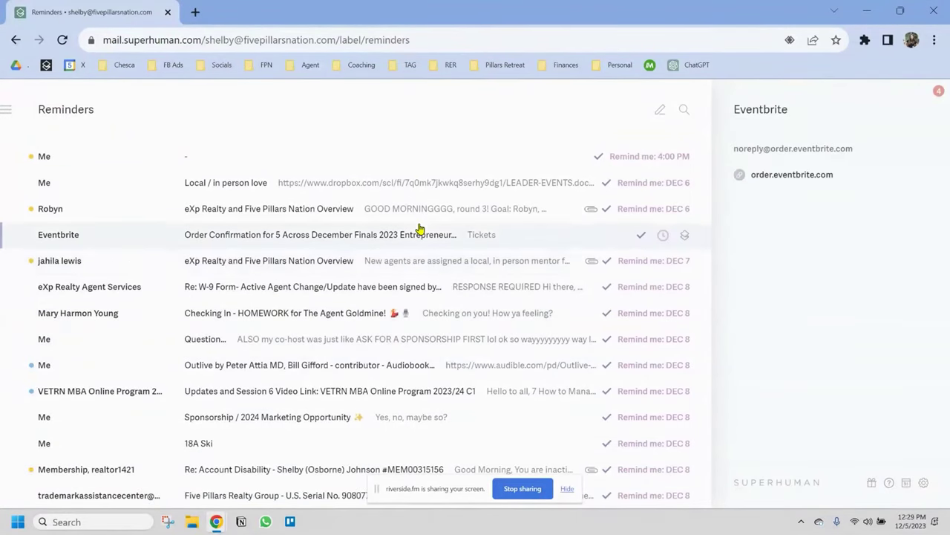
key("Down")
key("Down")
key("Up")
key("Up")
key("Up")
key("Up")
key("Up")
key("Up")
key("Up")
key("g")
key("i")
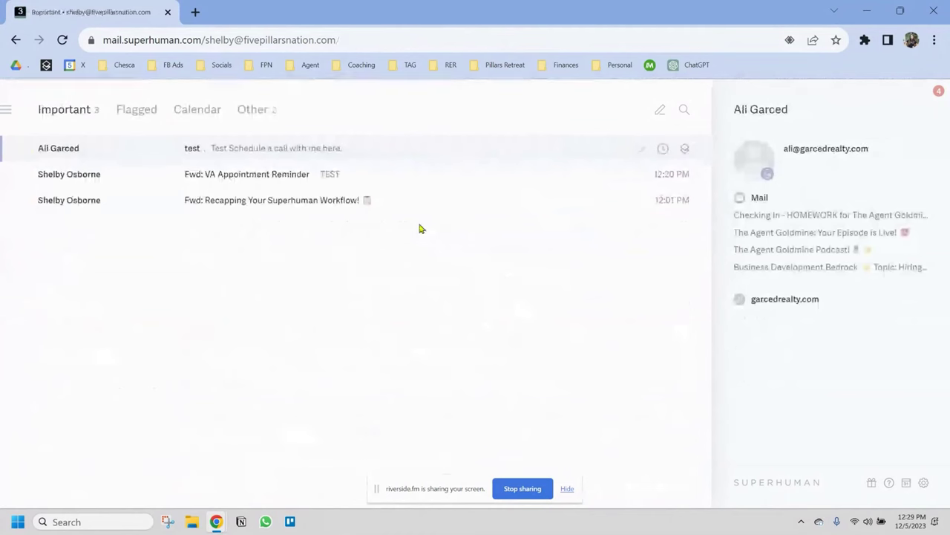
Step: Open the Reminders list, remove the "Five Pillars Nation" email's reminder to move it to the inbox, and go to the Flagged split inbox
key("g")
key("h")
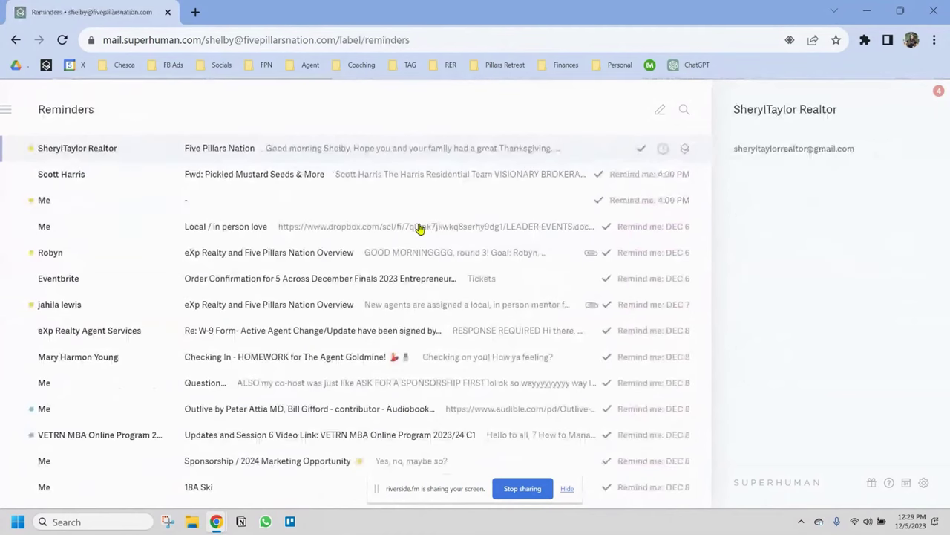
type("hremo")
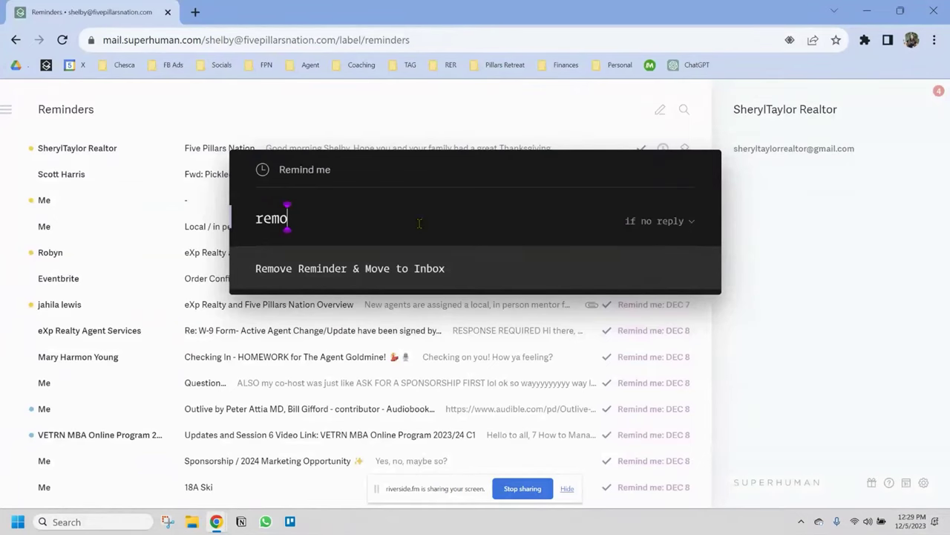
key("Return")
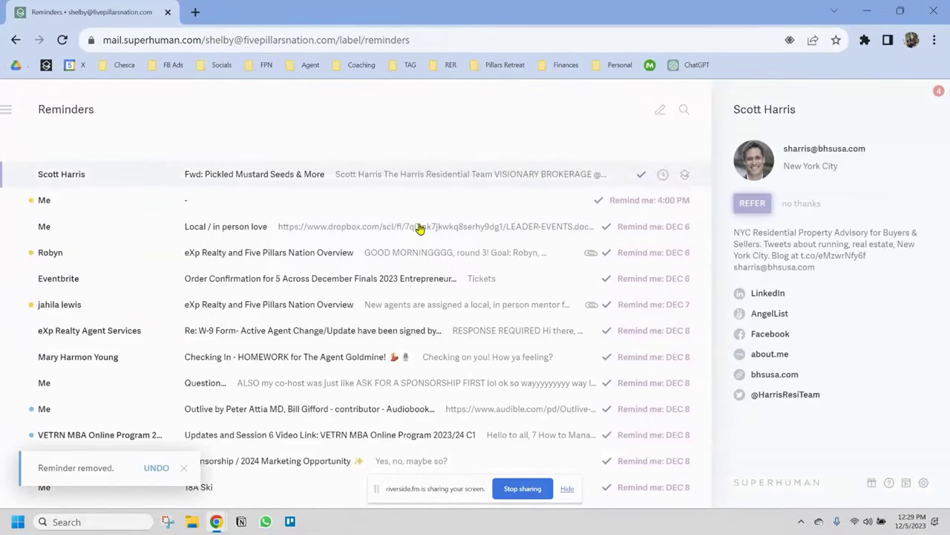
key("Escape")
key("Tab")
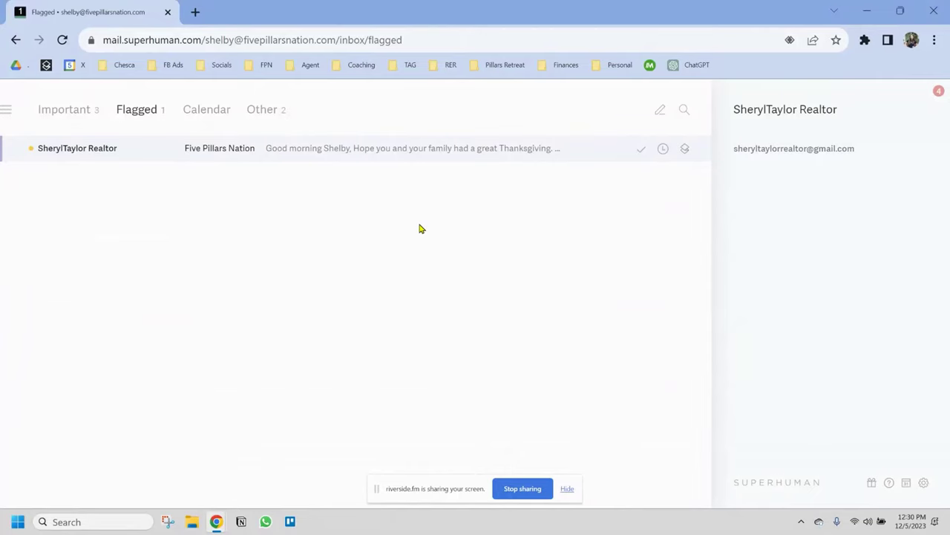
Step: Switch to the Five Pillars Realty account and mark the emails from the Floyd Christmas Parade invitation through the Subaru Blood Drive as done
key("ctrl+2")
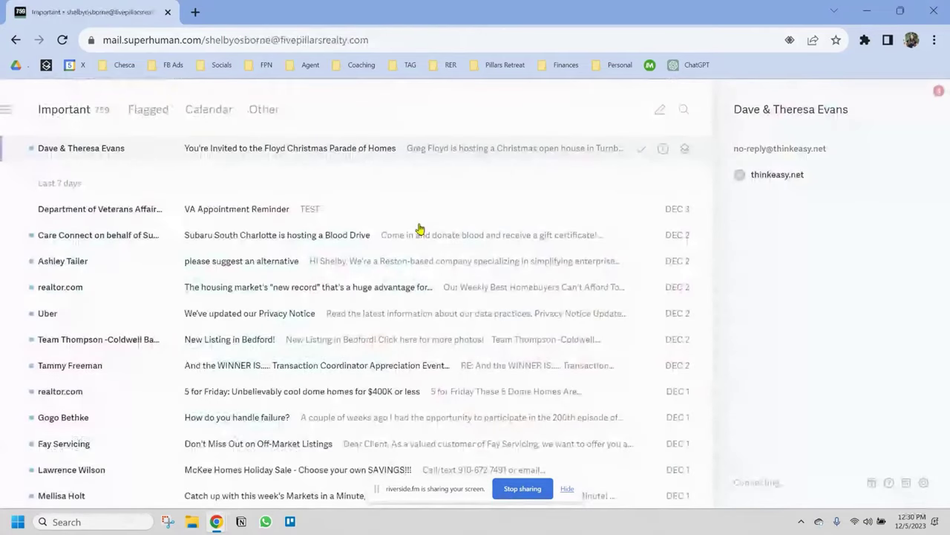
key("e")
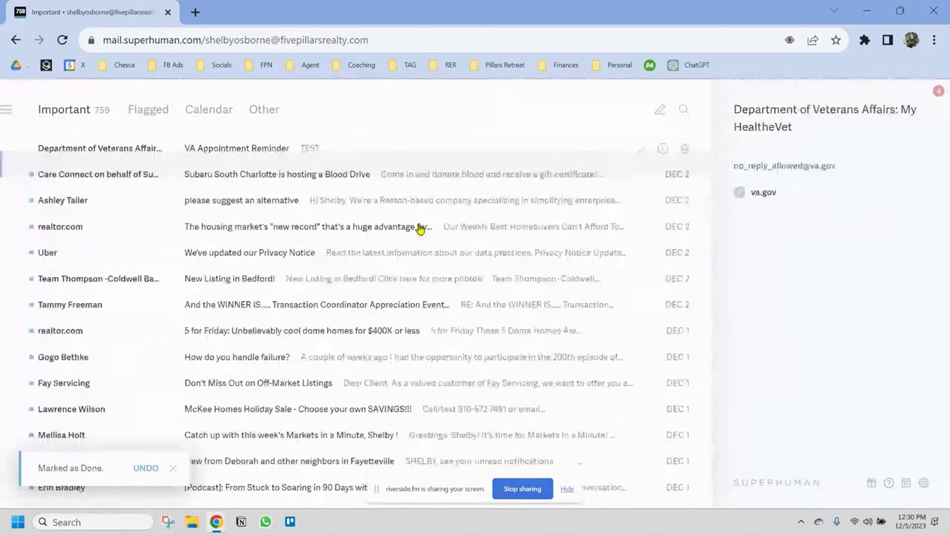
key("e")
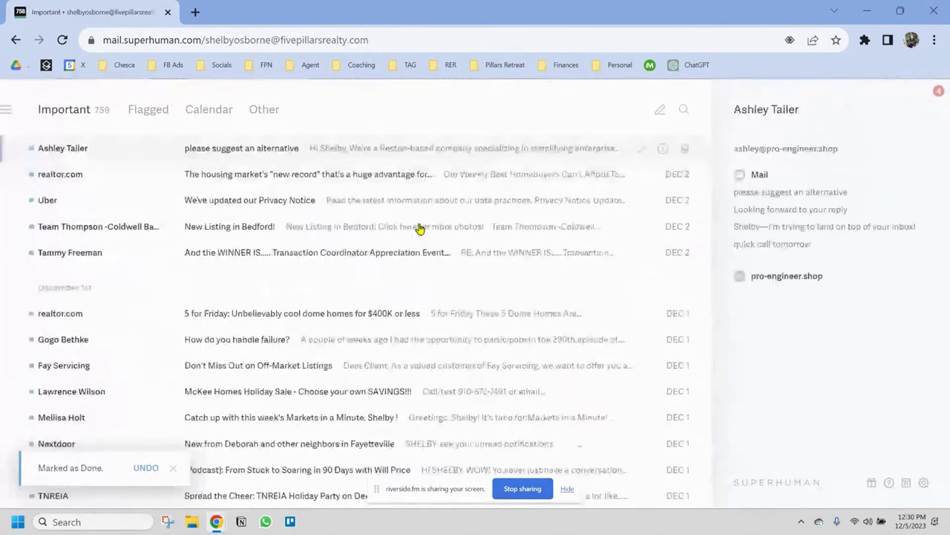
Step: Open the "please suggest an alternative" email and send the reply "TEST"
key("Return")
key("Return")
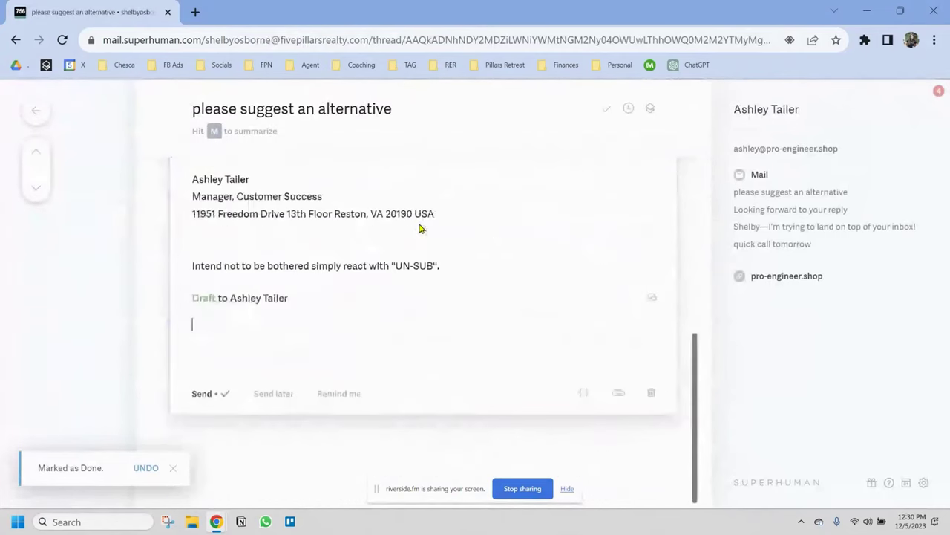
type("TEST")
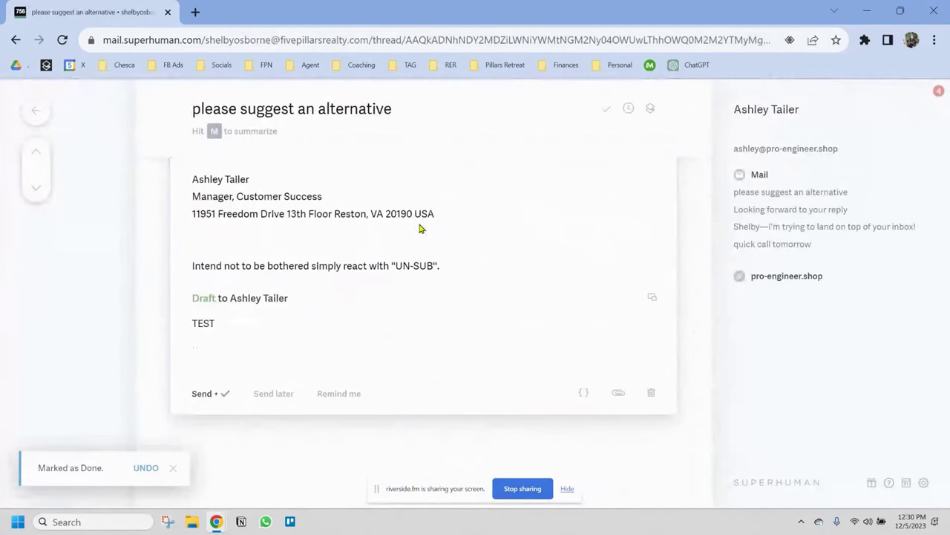
key("ctrl+Return")
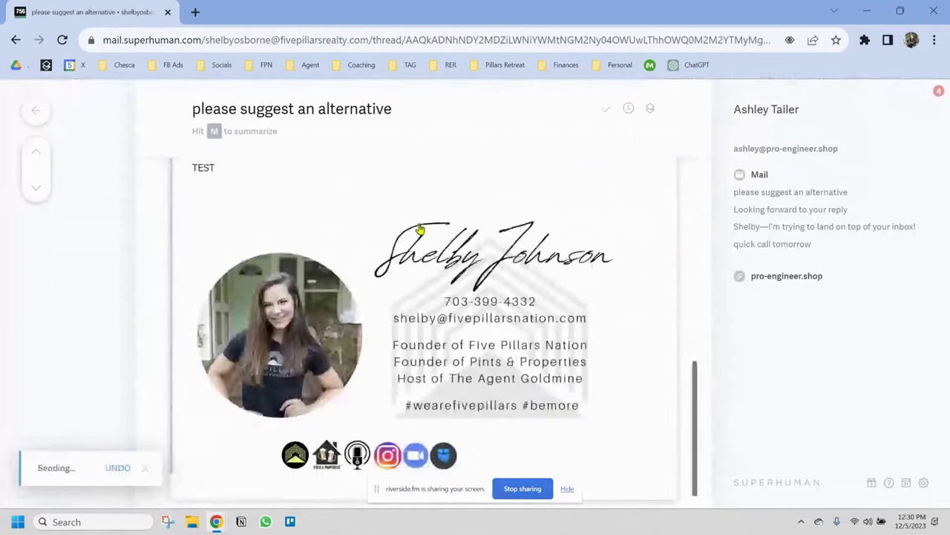
Step: Set a reminder for Wednesday December 6th if no reply on the answered conversation and return to the Important inbox
type("ht")
key("Return")
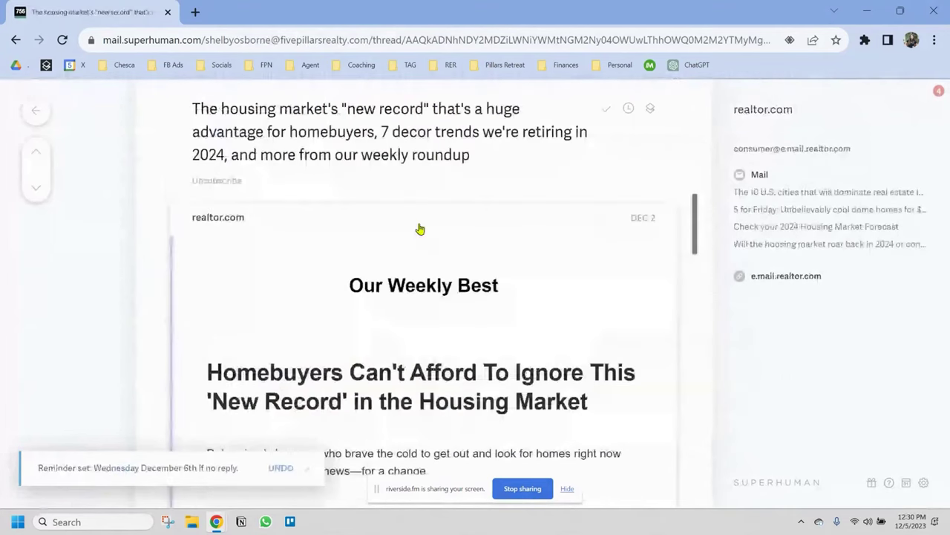
key("Escape")
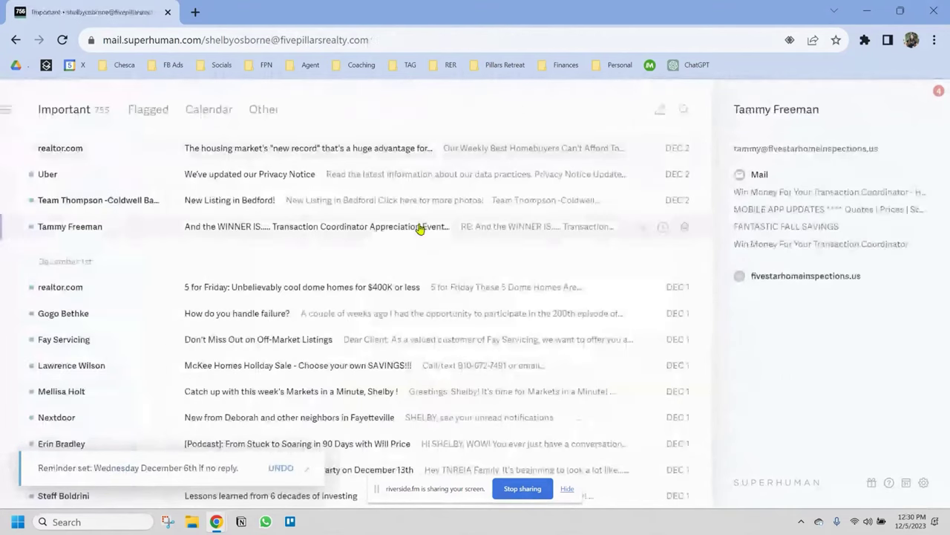
Step: Look through the emails in the Important inbox, ending on the realtor.com housing market email at the top
key("Up")
key("Up")
key("Up")
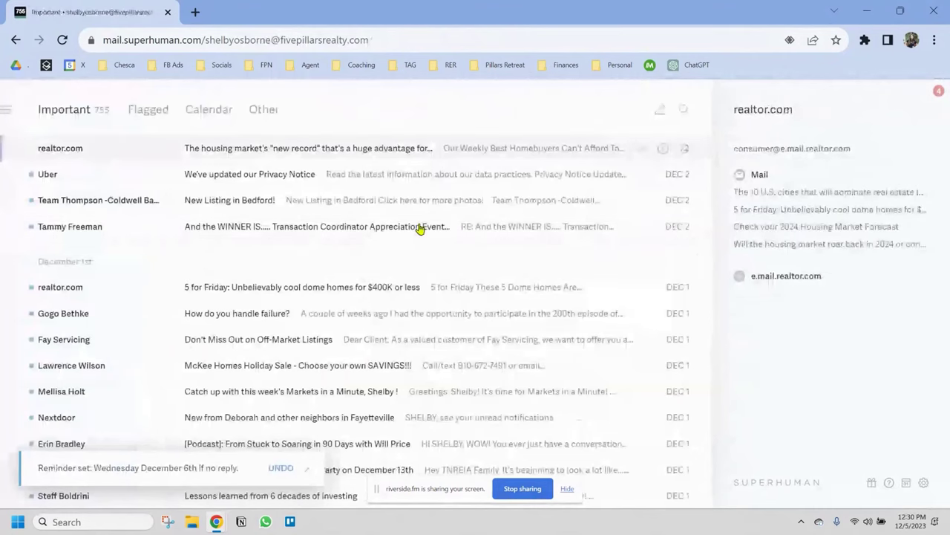
key("Down")
key("Down")
key("Down")
key("Down")
key("Down")
key("Down")
key("Down")
key("Down")
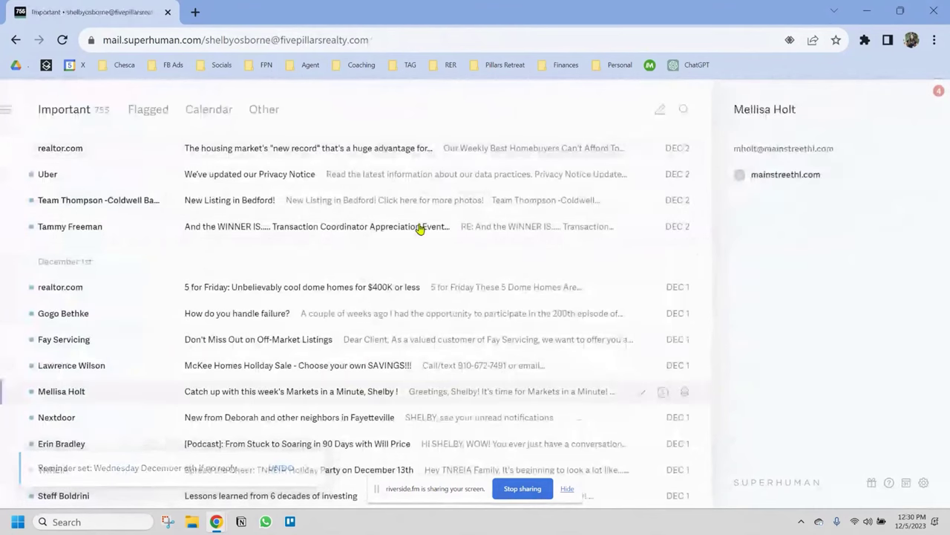
key("Up")
key("Up")
key("Up")
key("Up")
key("Up")
key("Up")
key("Up")
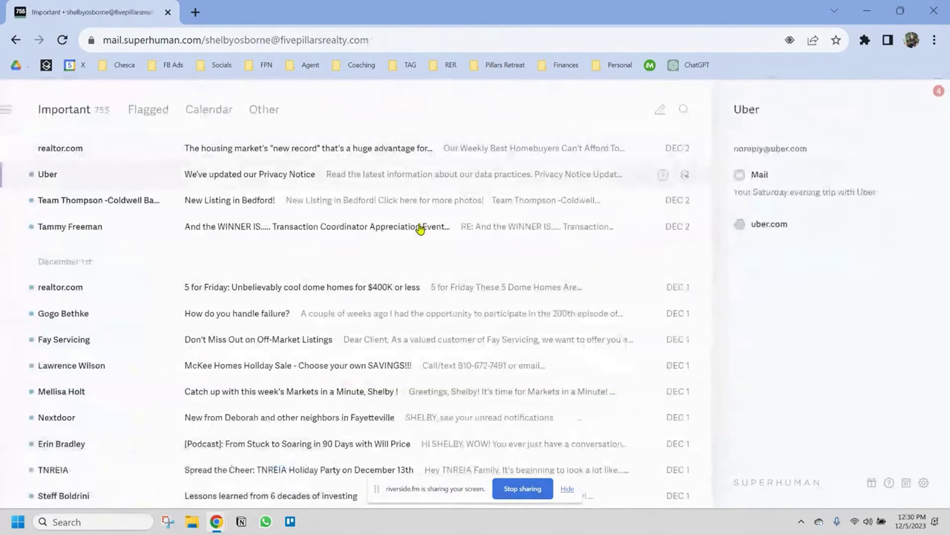
key("Up")
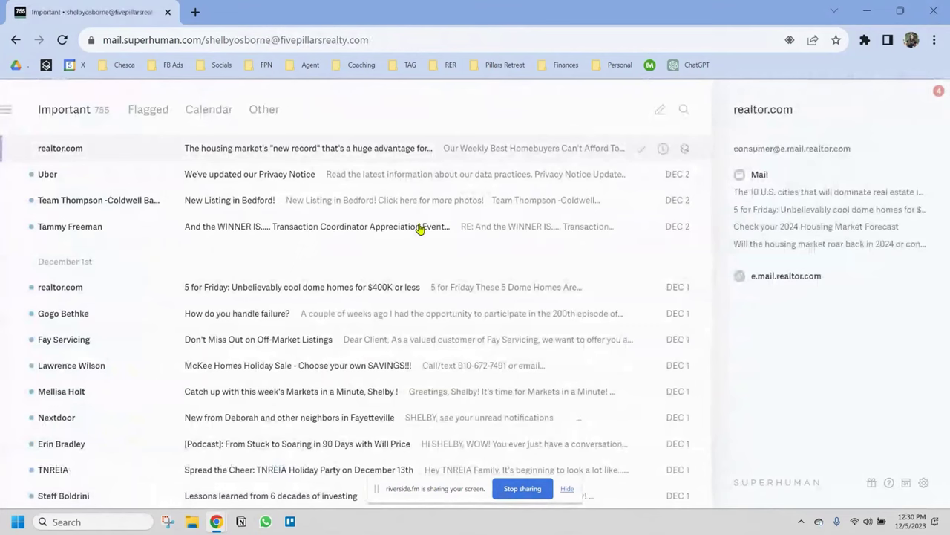
Step: Flag the housing market "new record" email, mark the Uber notice through "How do you handle failure?" done, and flag "Don't Miss Out on Off-Market Listings"
key("s")
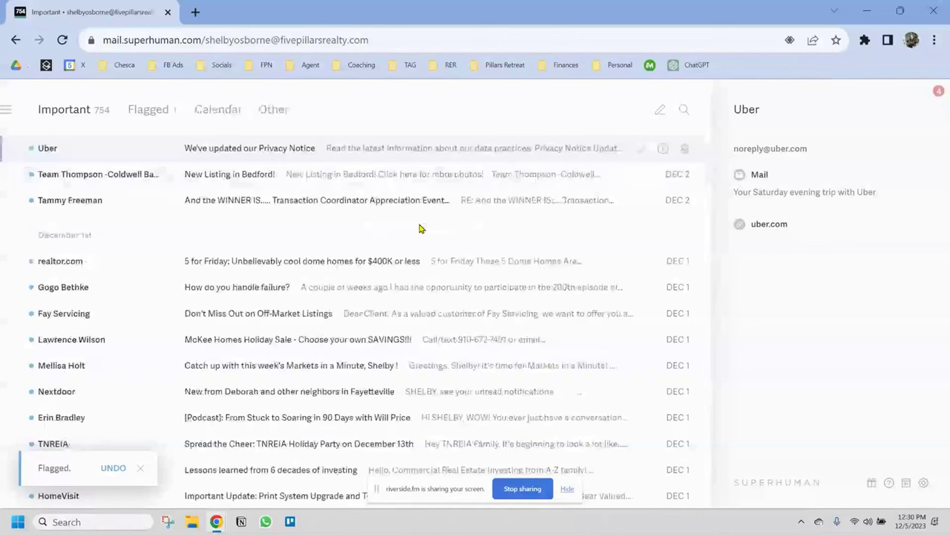
key("e")
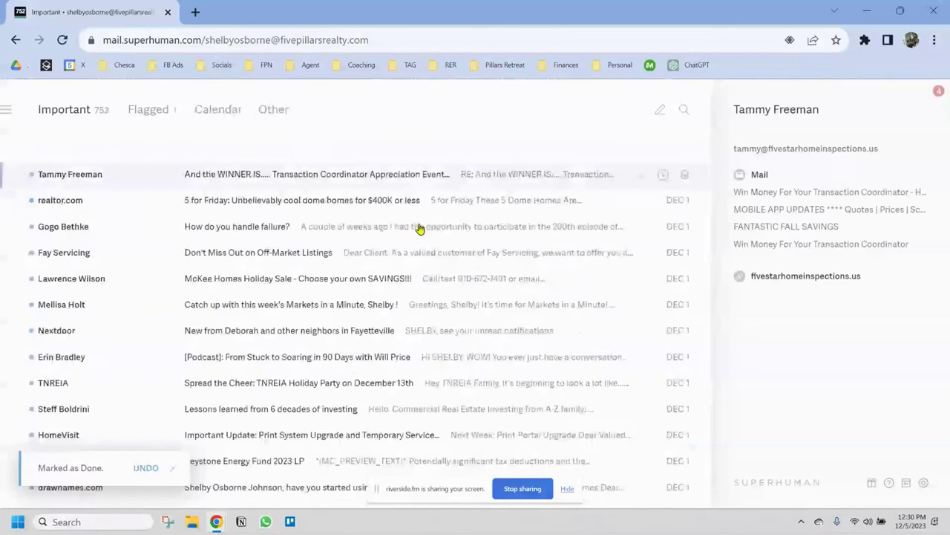
key("e")
key("e")
key("e")
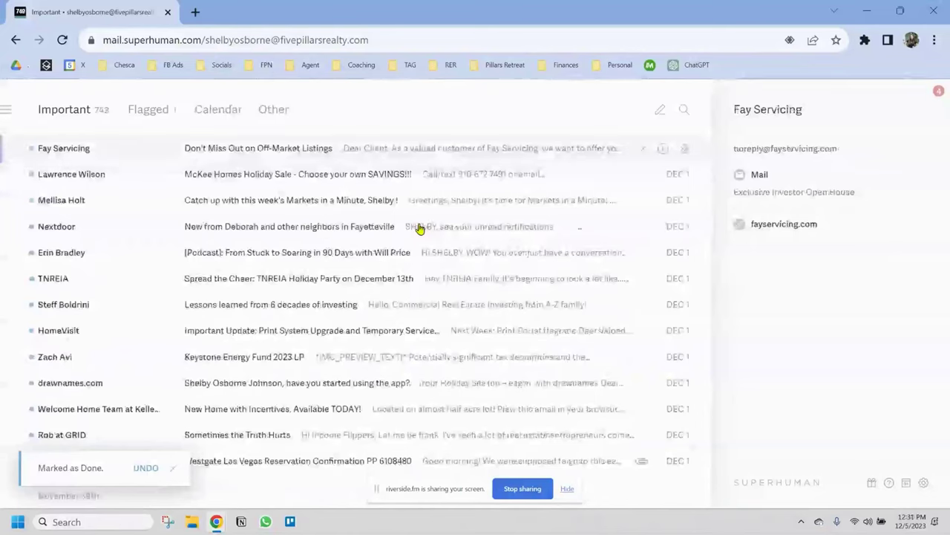
key("s")
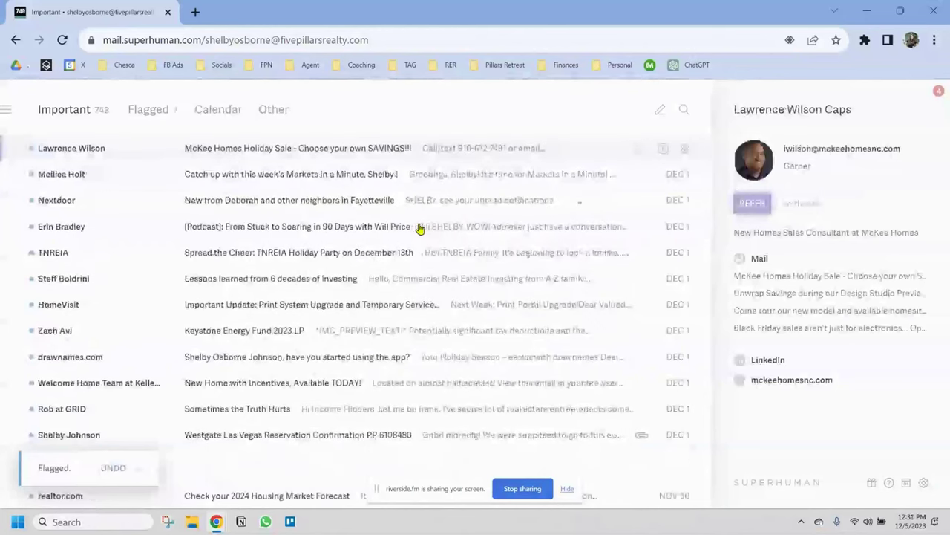
Step: Cycle through the split inboxes, mark the Nextdoor, podcast and TNREIA Holiday Party emails done, and flag "Lessons learned from 6 decades of investing"
key("Tab")
key("Tab")
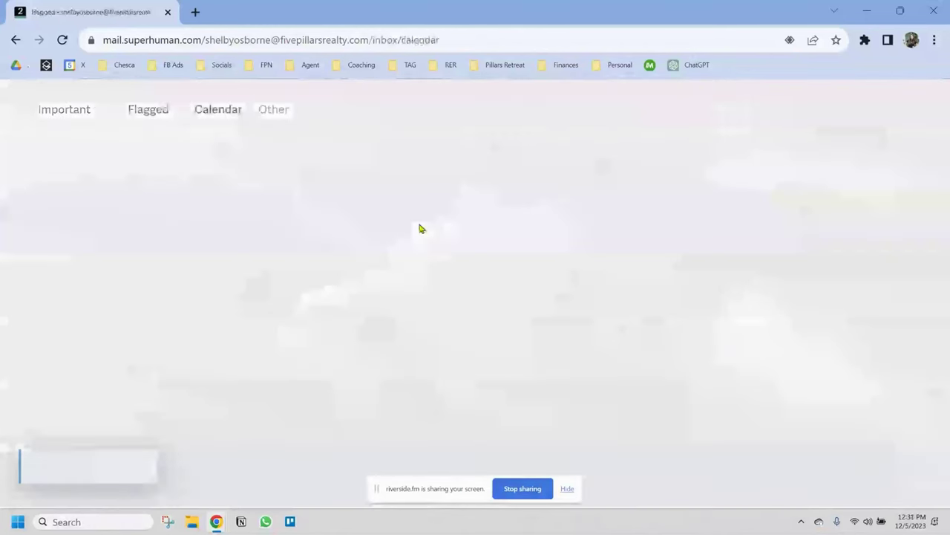
key("Tab")
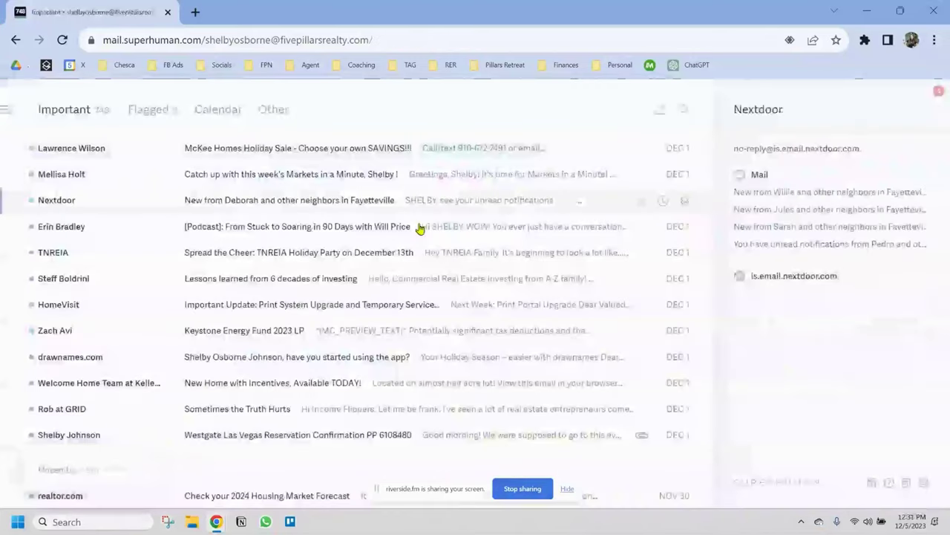
key("e")
key("e")
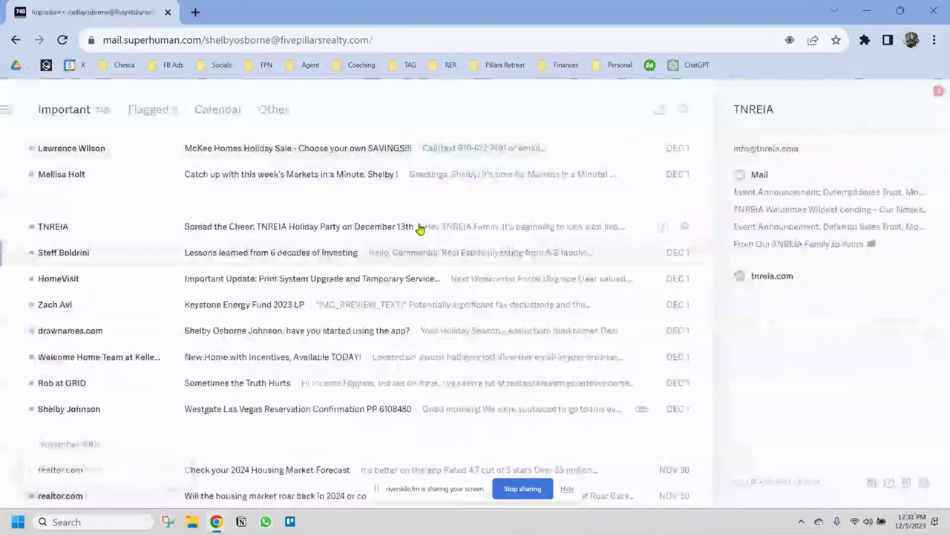
key("e")
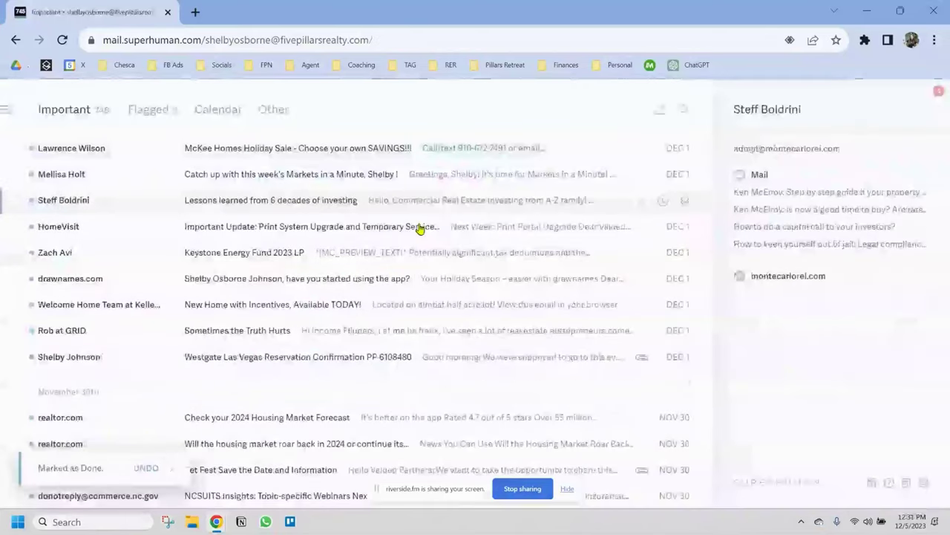
key("s")
key("shift+Tab")
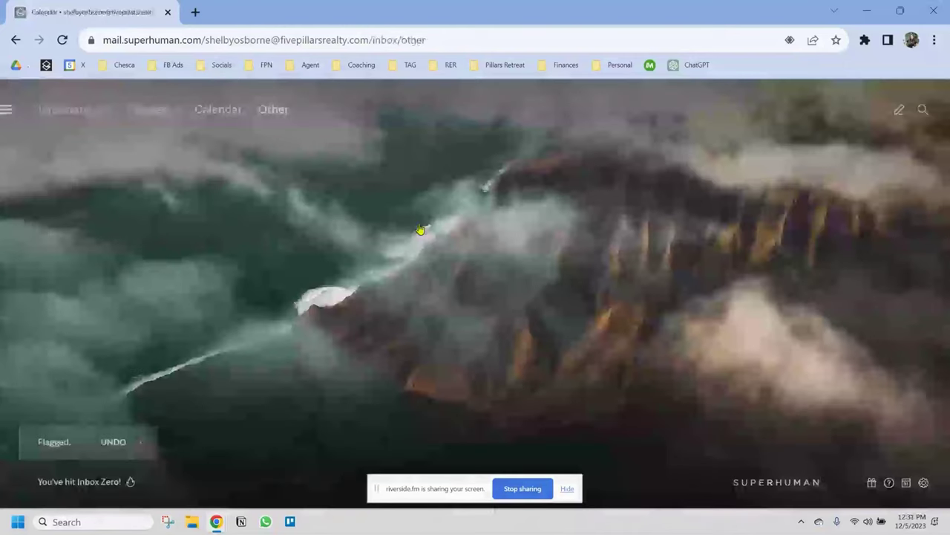
Step: In the Important inbox, mark the McKee Homes, Markets in a Minute and HomeVisit emails done and flag "Keystone Energy Fund 2023 LP"
key("Tab")
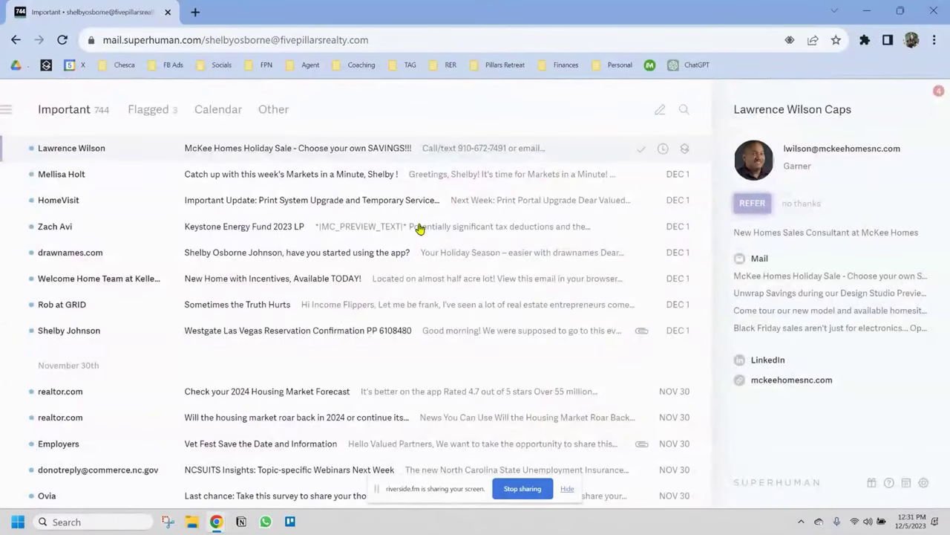
key("e")
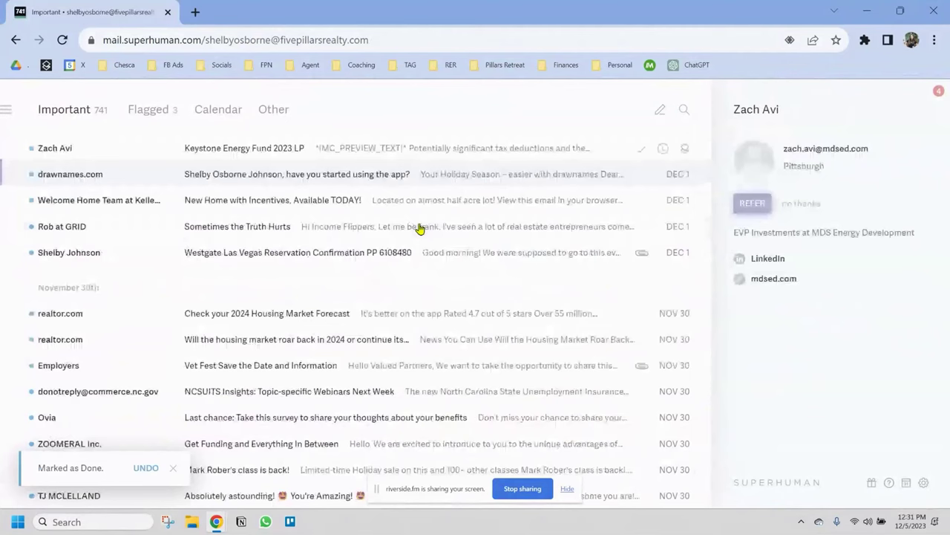
key("s")
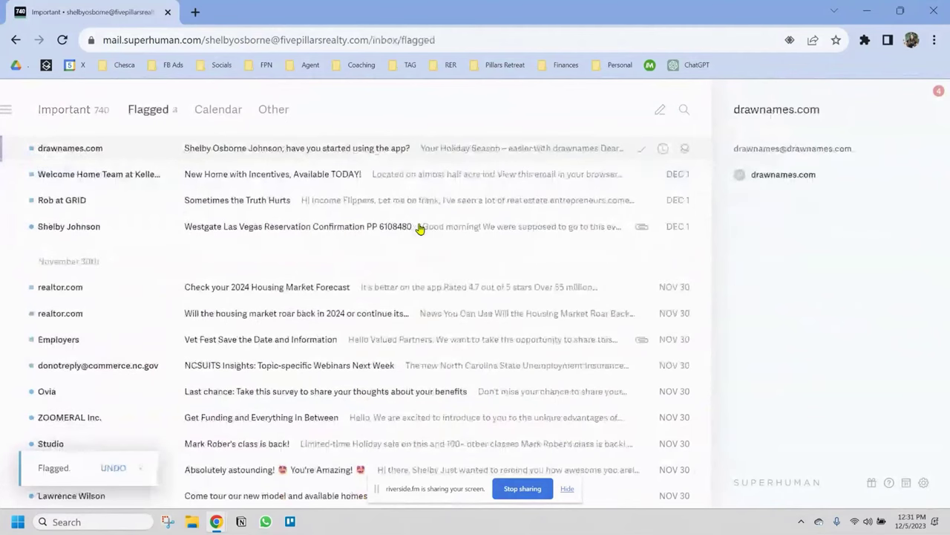
Step: Select all conversations in the Flagged inbox and set a reminder for Friday December 8th if no reply
key("ctrl+a")
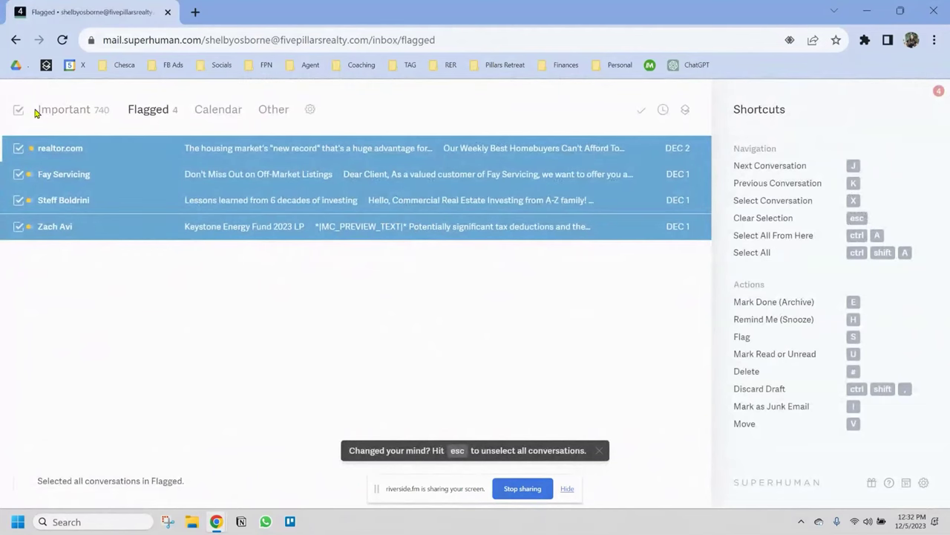
key("Escape")
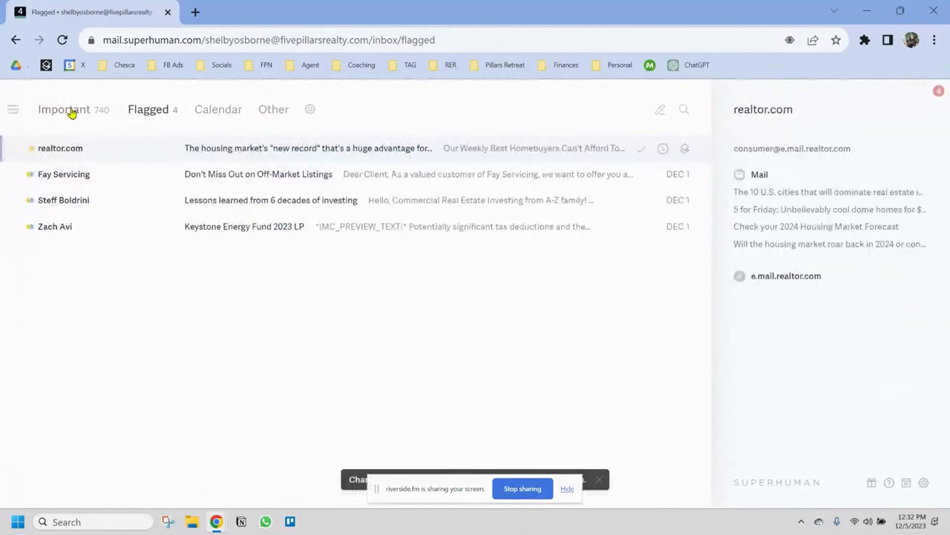
key("ctrl+a")
type("hfr")
key("Return")
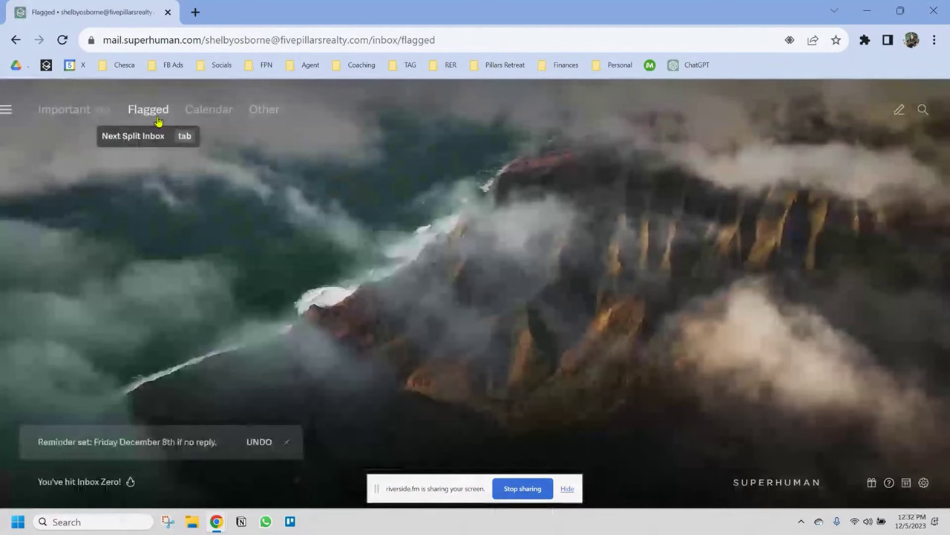
Step: Cycle through the split inboxes, and snooze the drawnames.com, Welcome Home Team and "Sometimes the Truth Hurts" emails in Flagged until Friday if no reply
key("Tab")
key("Tab")
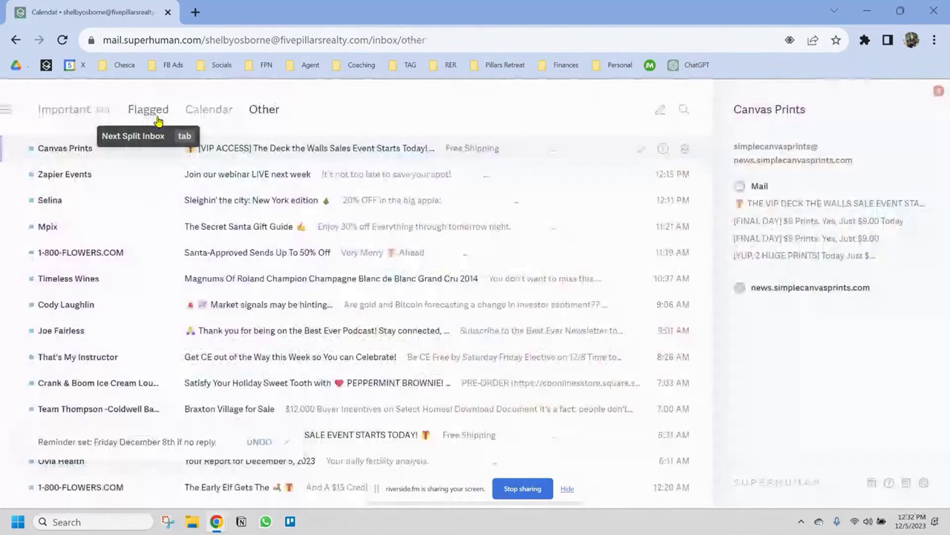
key("Tab")
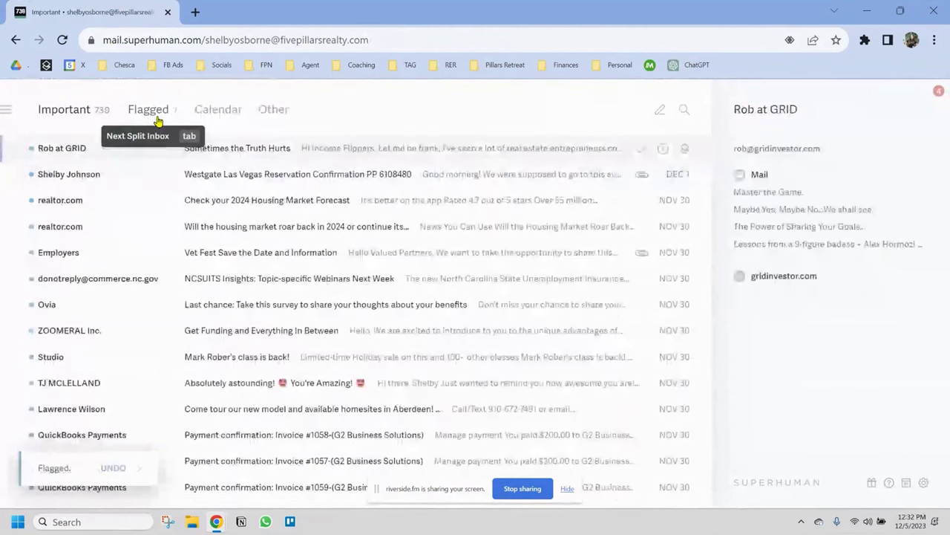
left_click(157, 121)
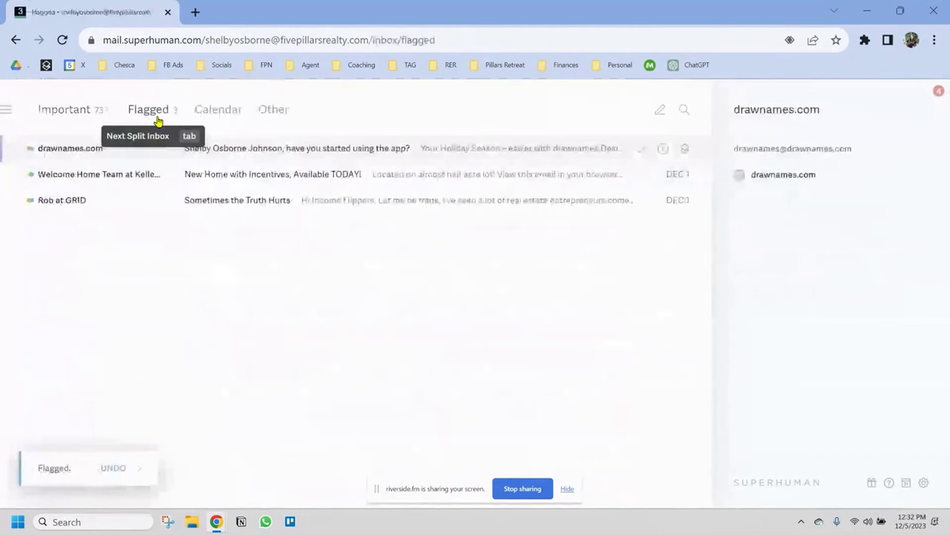
key("ctrl+a")
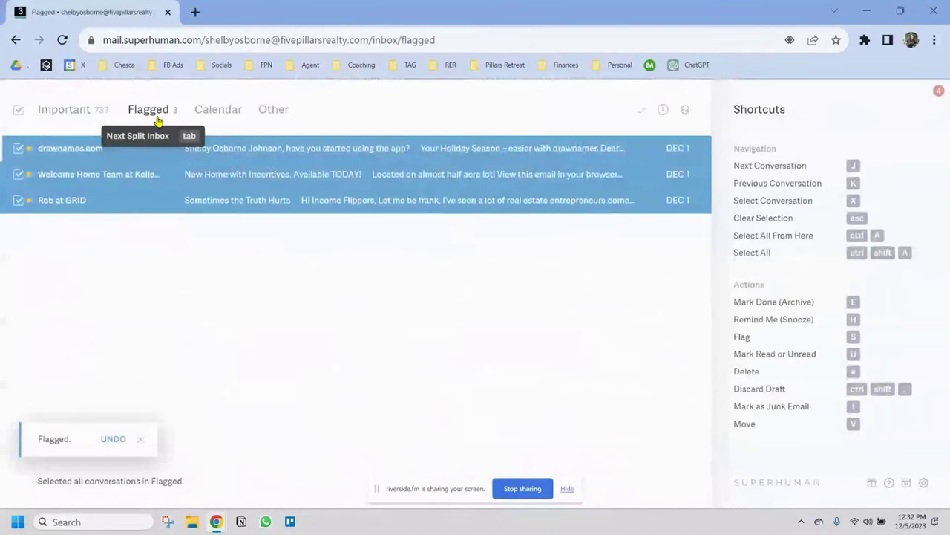
key("h")
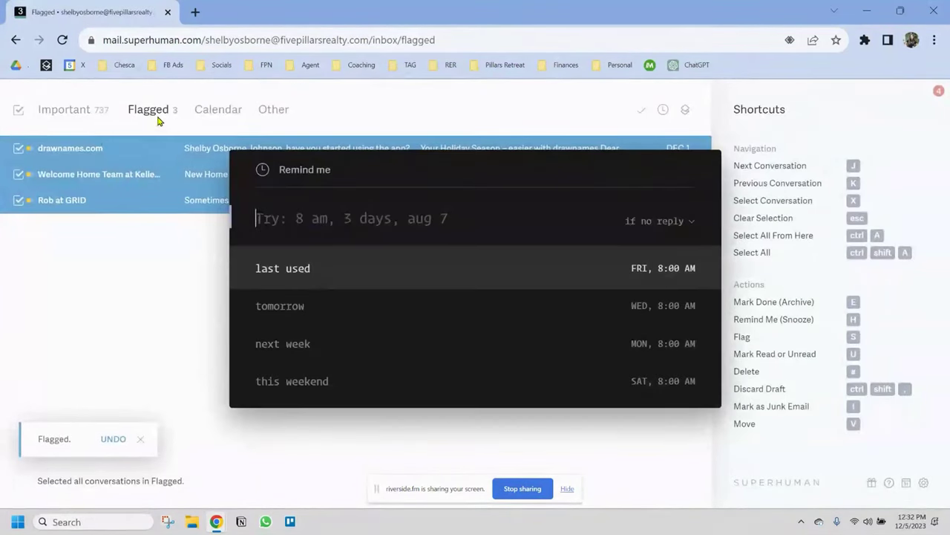
type("fri")
key("Return")
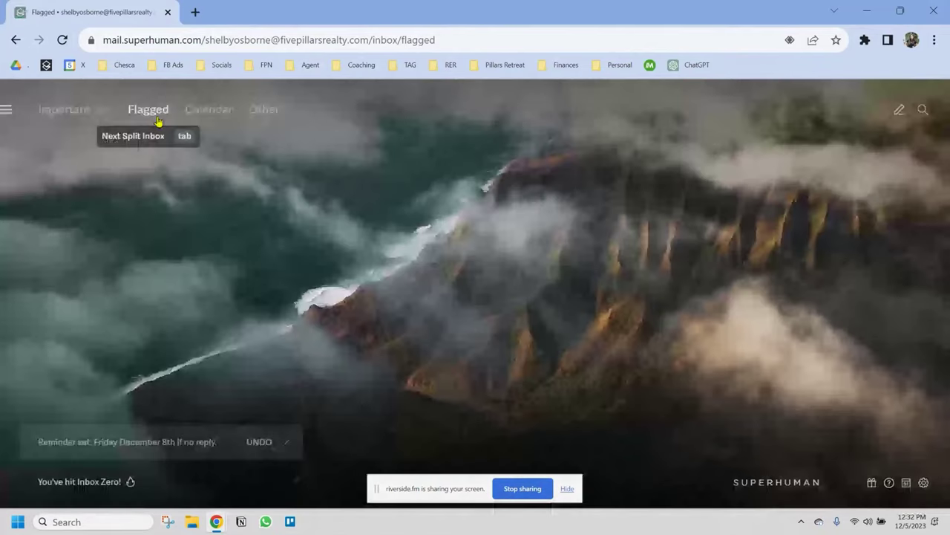
Step: Switch to the fivepillarsnation.com account and view the current week's calendar in both accounts
key("0")
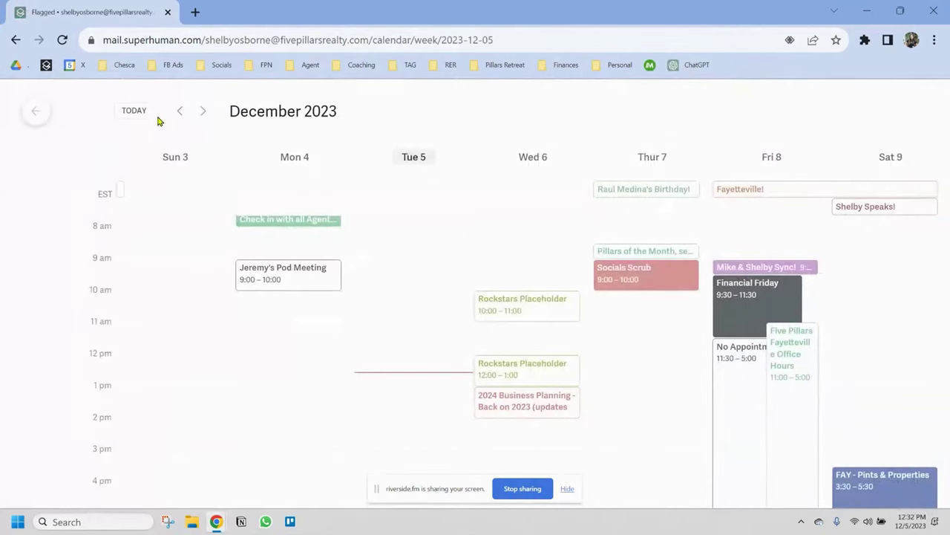
key("ctrl+2")
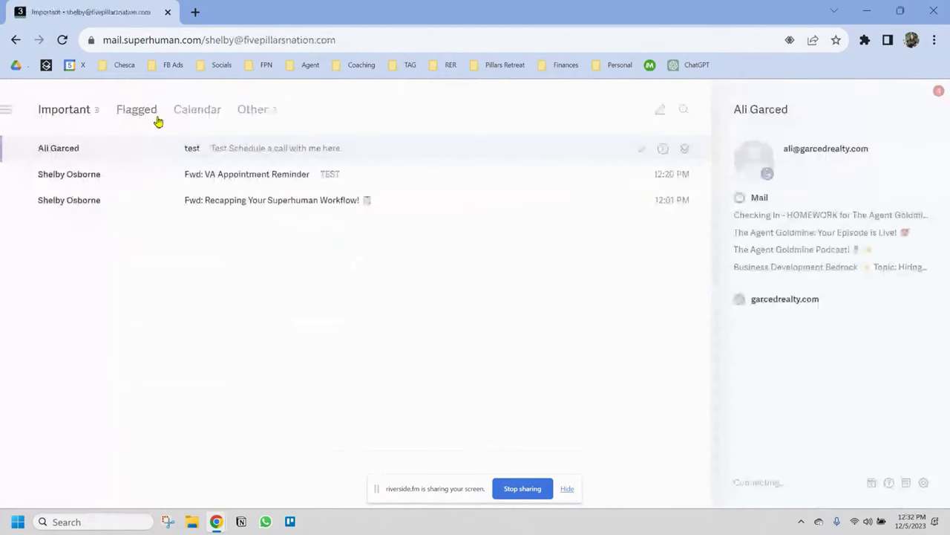
key("0")
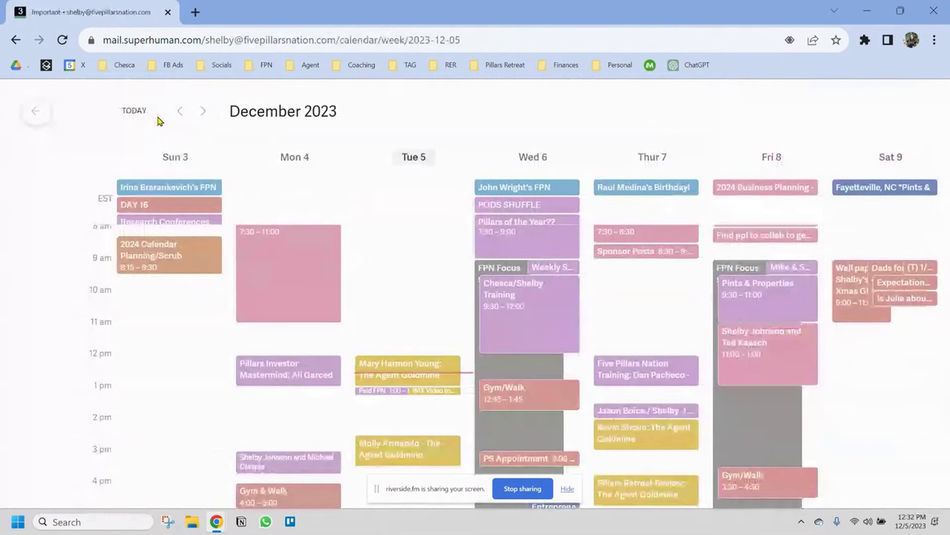
key("Escape")
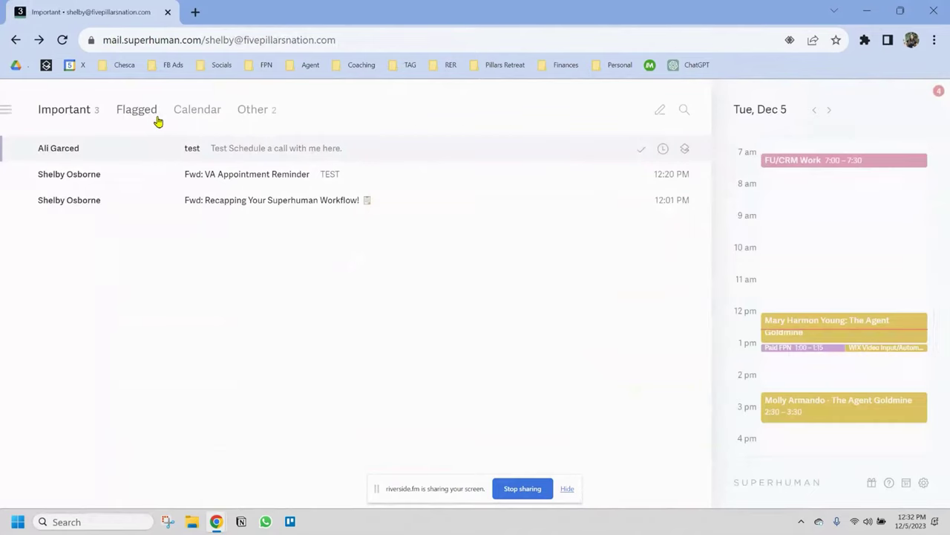
key("0")
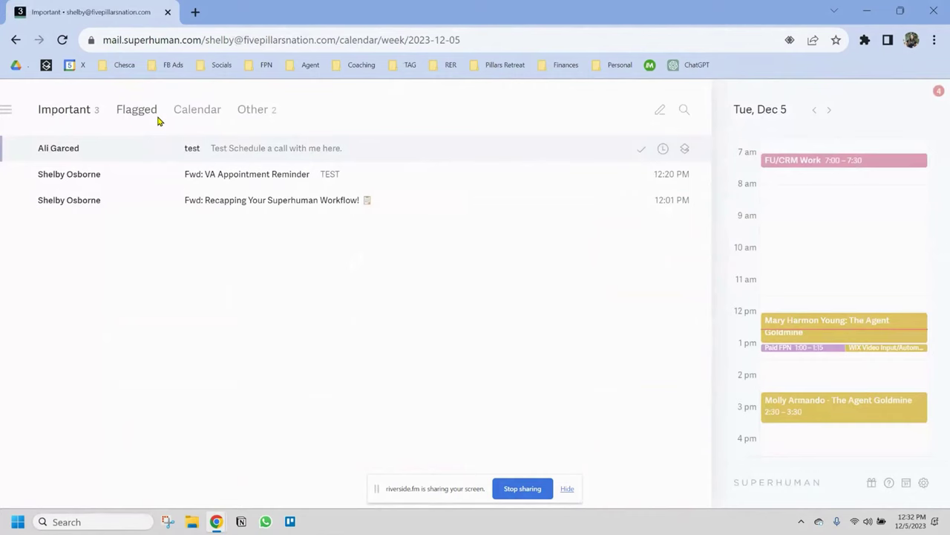
key("Escape")
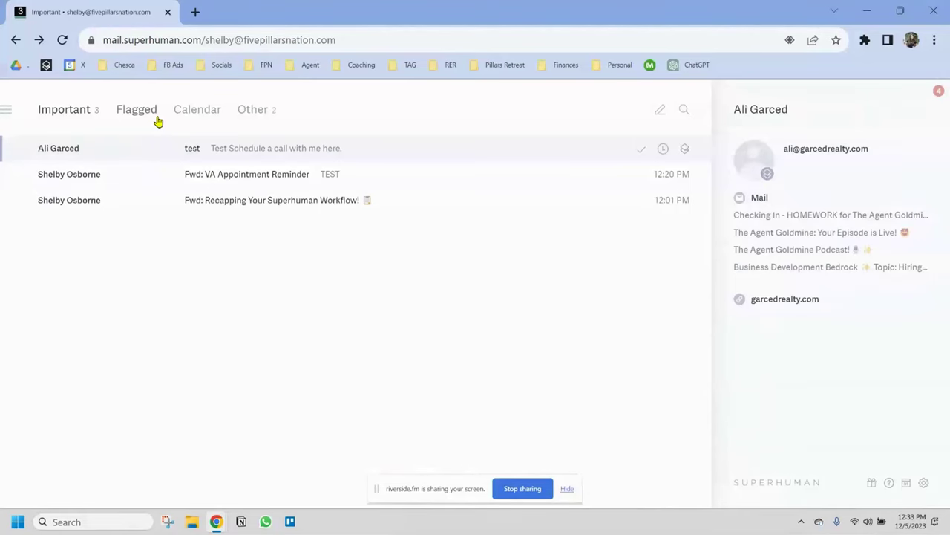
Step: Open the "test" email, set a reminder for 11:55 AM tomorrow if no reply, and return to the Important inbox
key("Return")
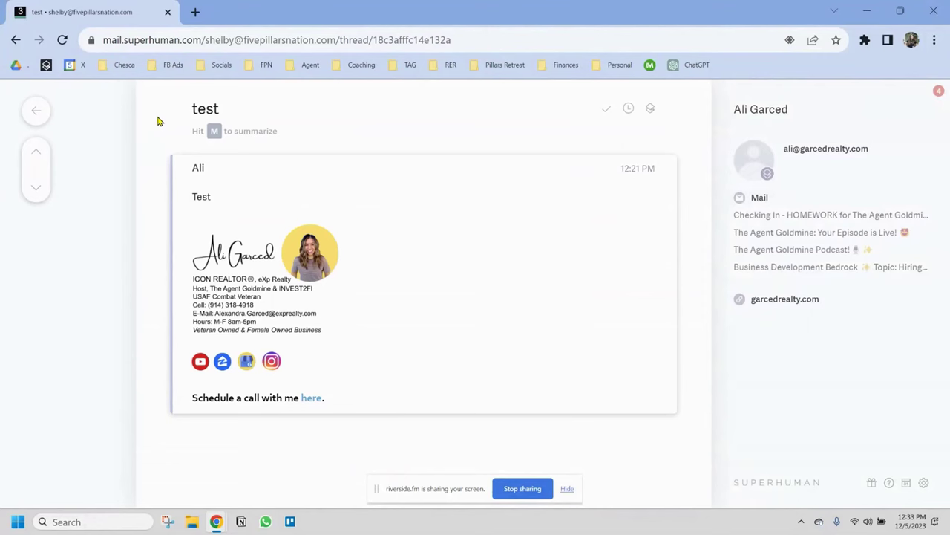
type("h11:55am")
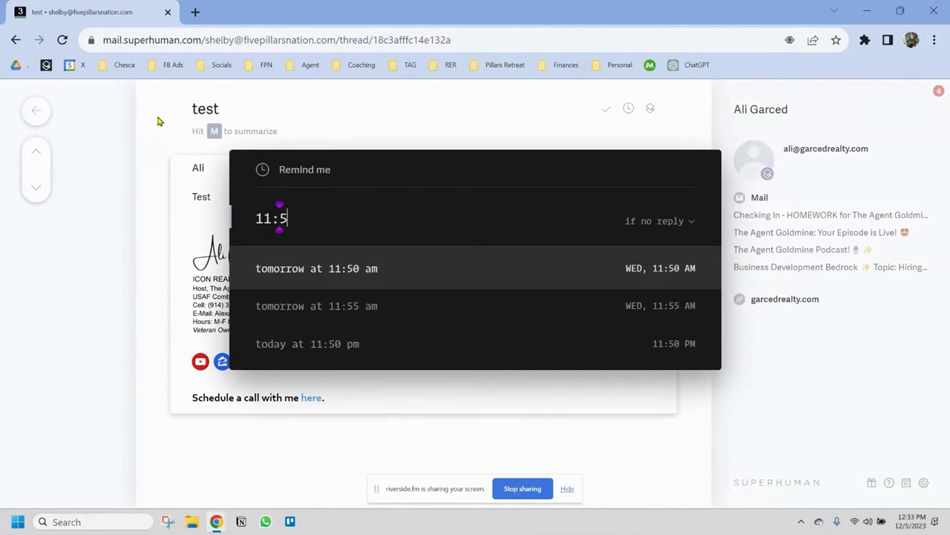
key("Return")
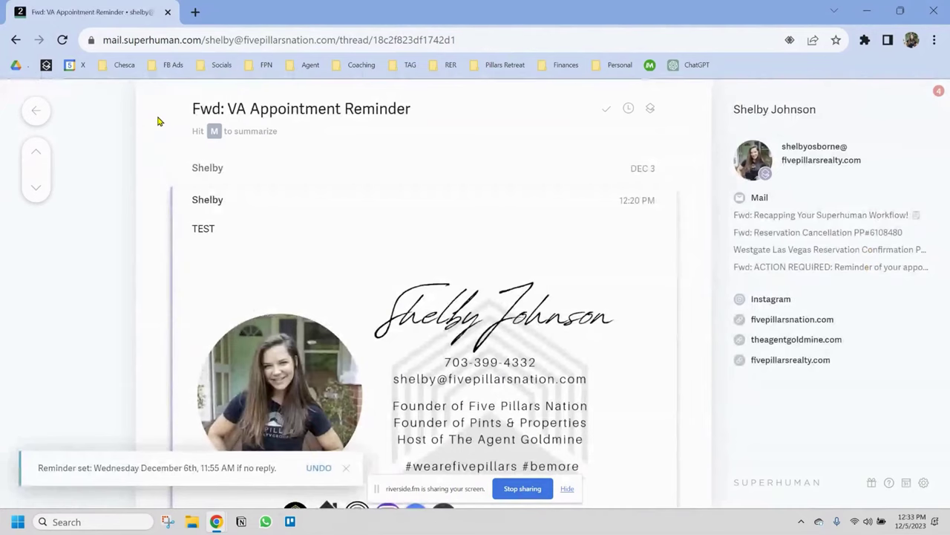
key("Escape")
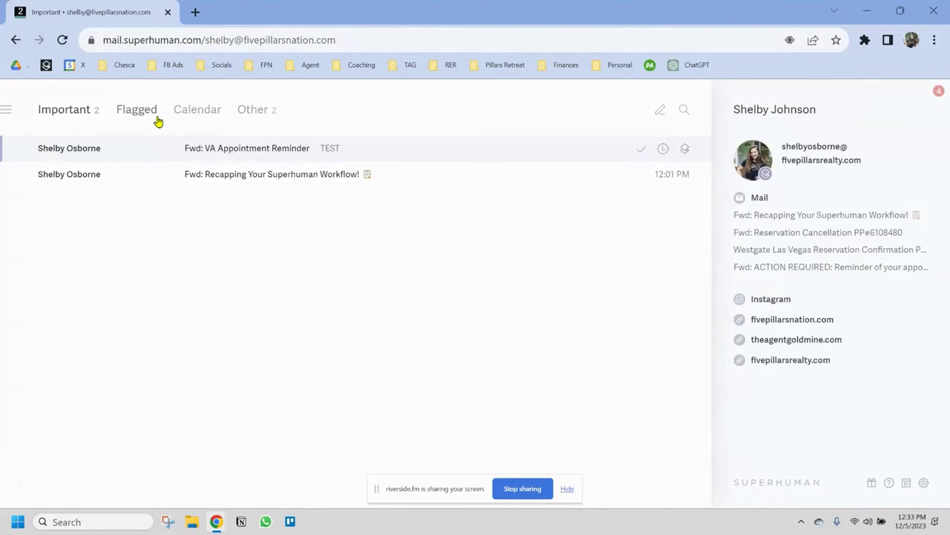
Step: In the Other inbox, mark the Zapier webinar email done and forward the Zoom "Cloud Recording" email to the first suggested "ovd" contact
key("Tab")
key("Tab")
key("Tab")
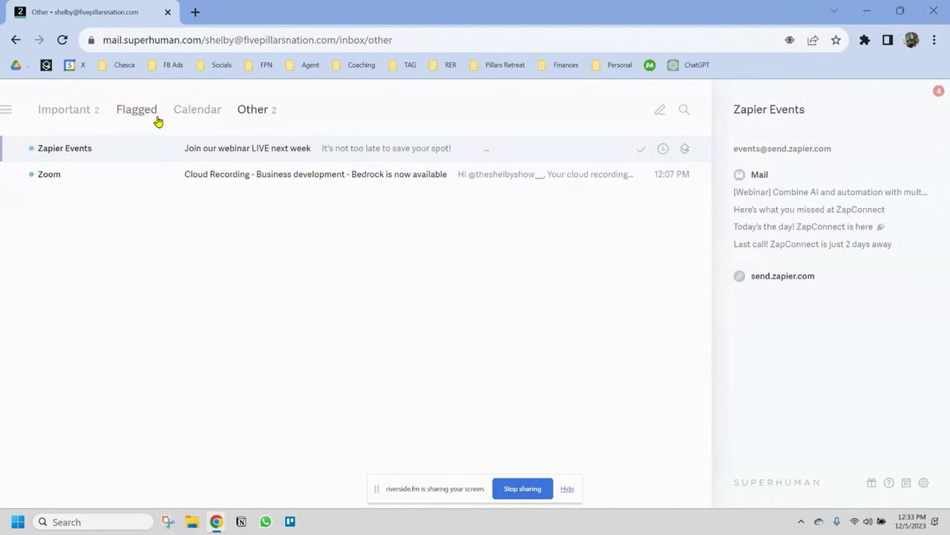
type("efovd")
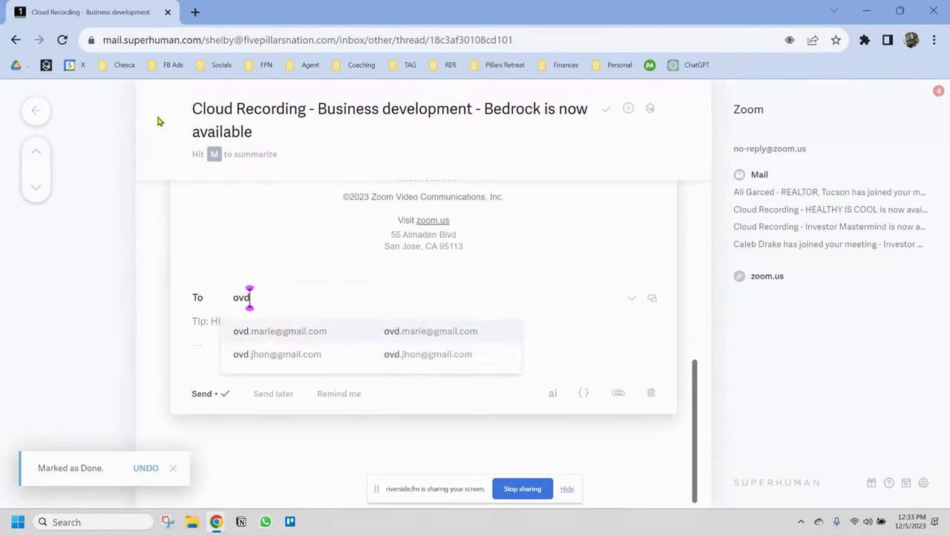
key("Return")
key("ctrl+Return")
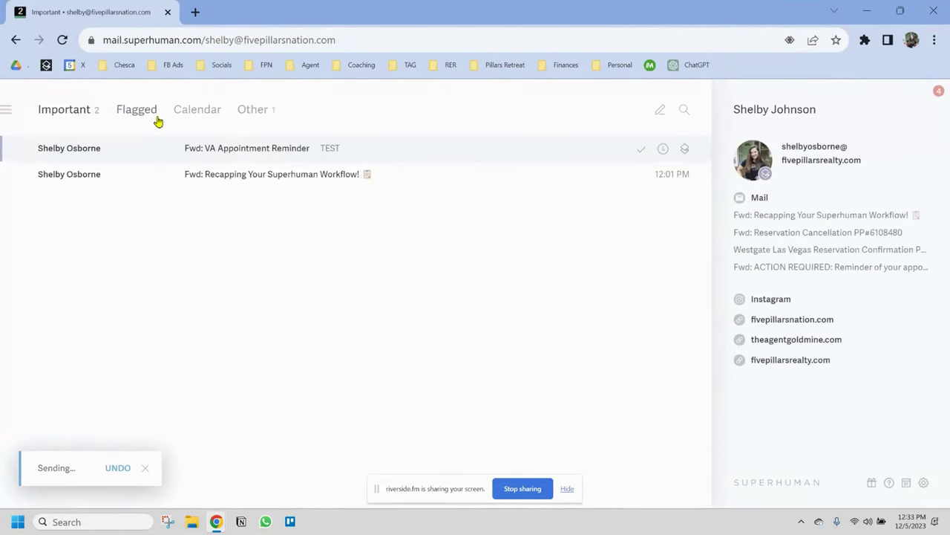
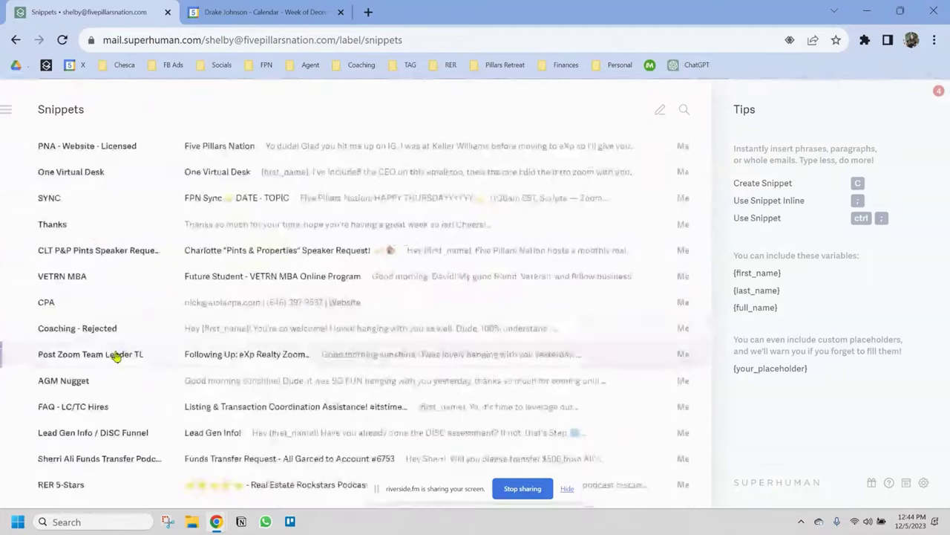
Step: Look through the snippets list, the mail search and Sent Mail, and return to the Important inbox
scroll(158, 369, "down", 3)
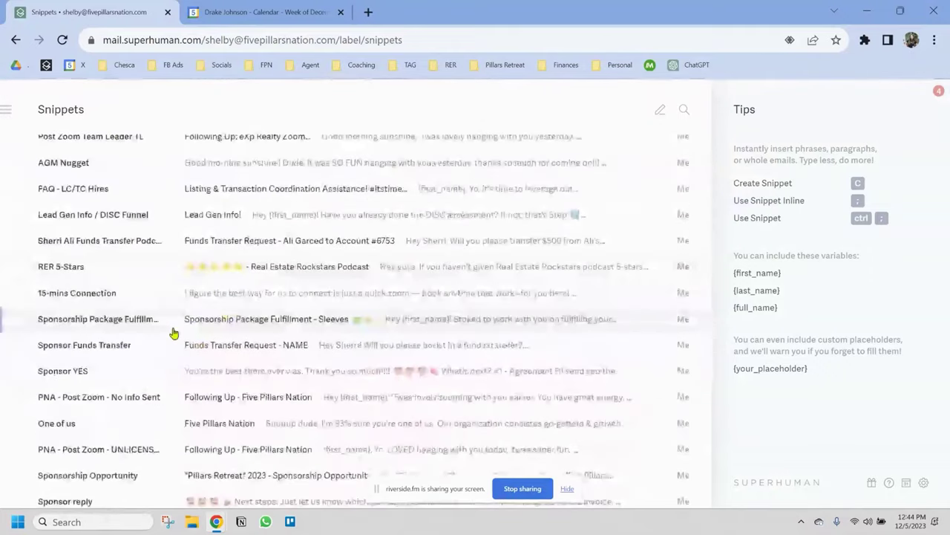
key("Escape")
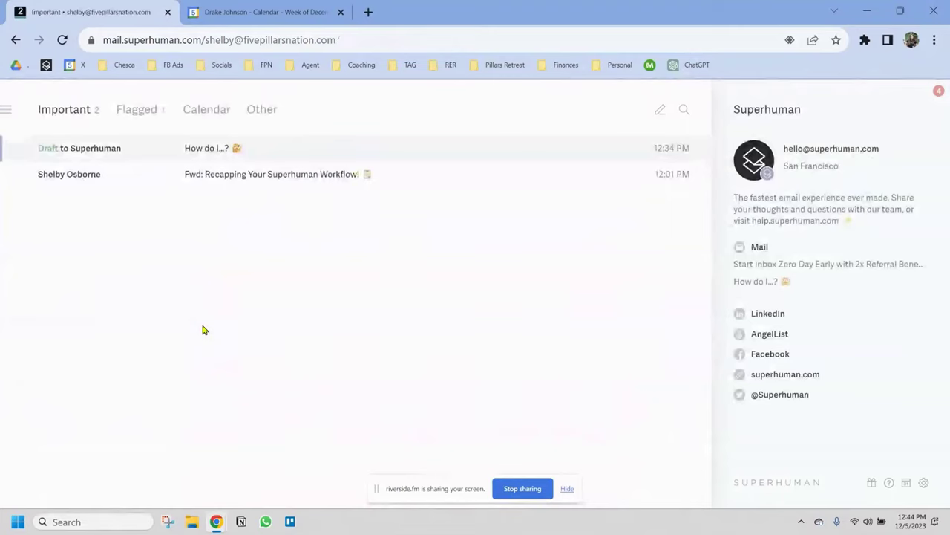
key("slash")
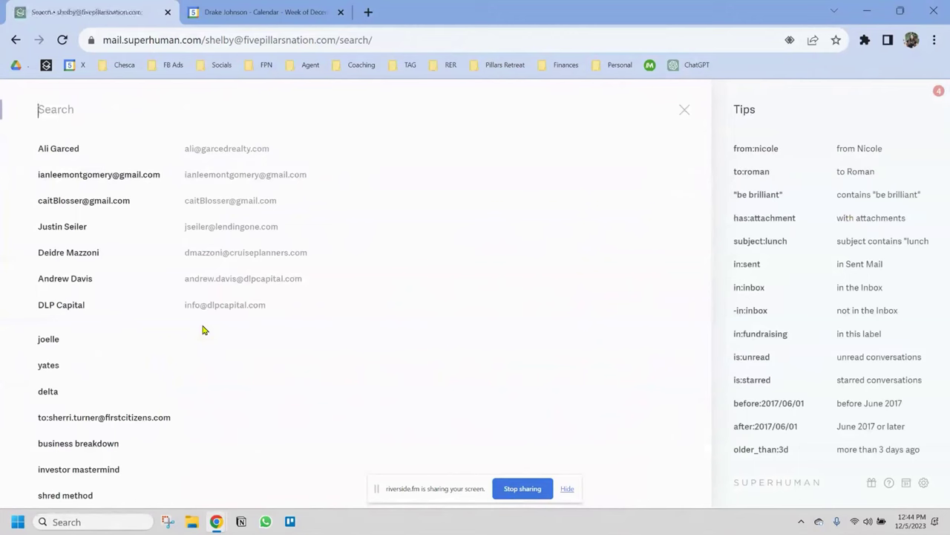
key("Escape")
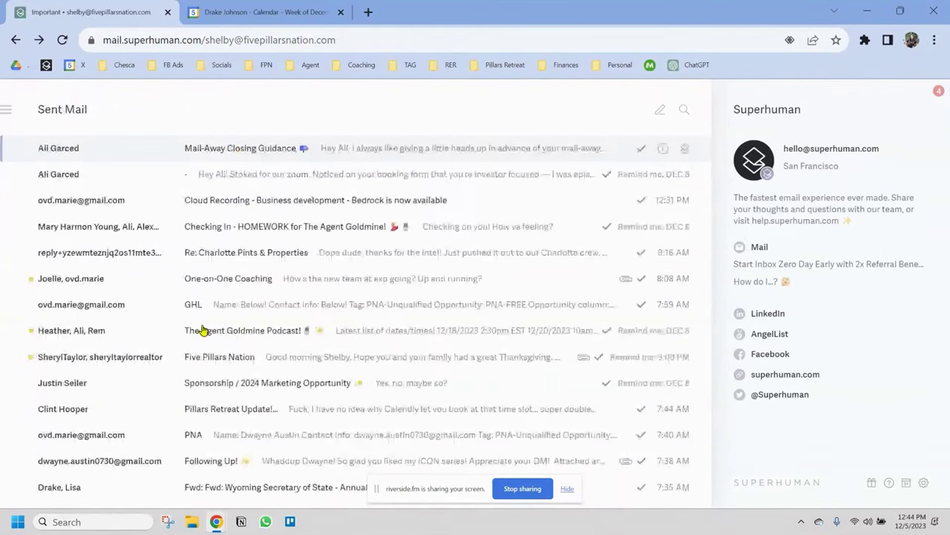
key("Escape")
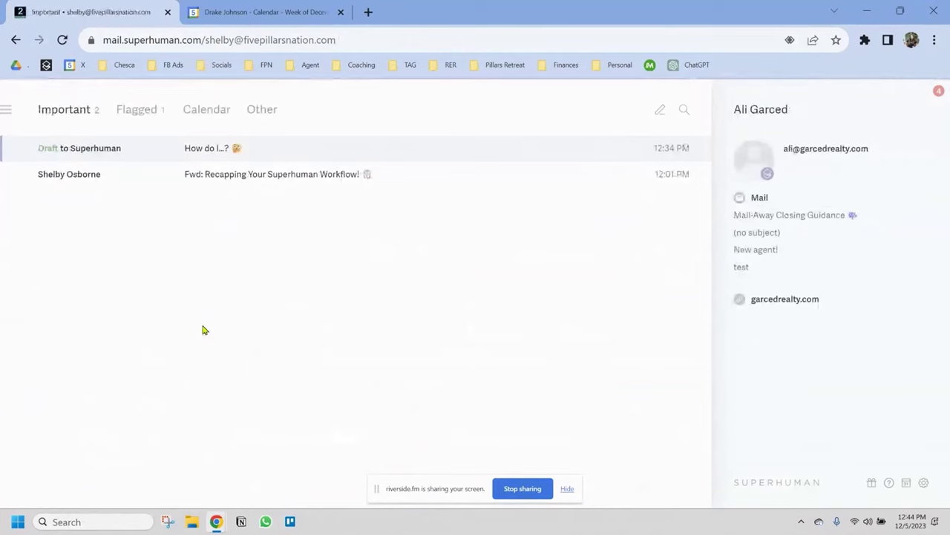
Step: Open the "How do I...?" draft to Superhuman and discard it by finding "delete" in Superhuman Command
key("ctrl+k")
key("Escape")
key("Return")
key("ctrl+k")
type("delete")
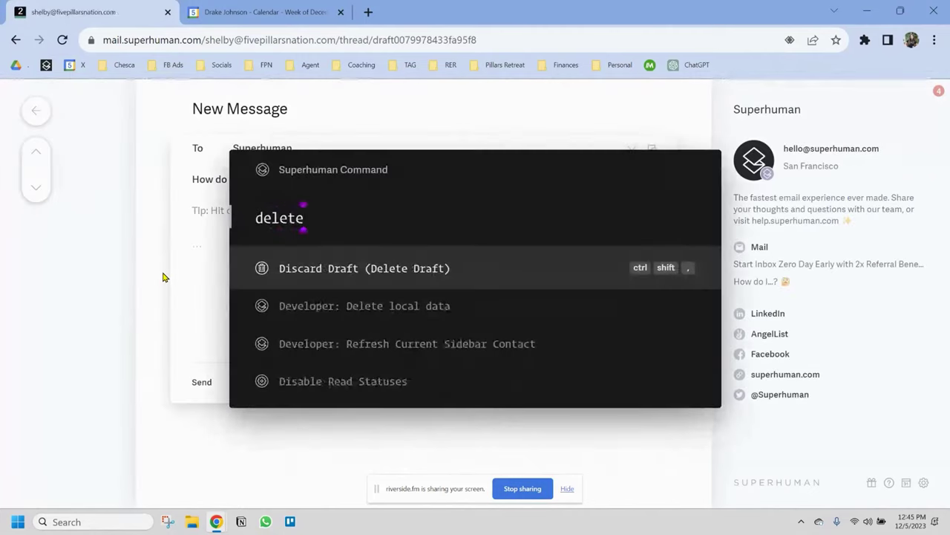
key("Return")
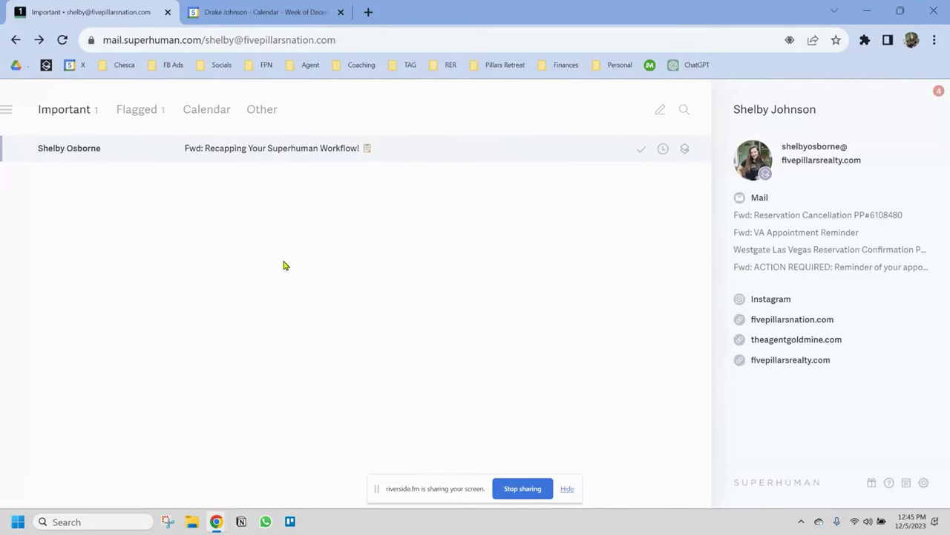
Step: Try deleting all conversations in the Done folder through Superhuman Command, cancel the bulk action, and go back to the Important inbox
key("g")
key("e")
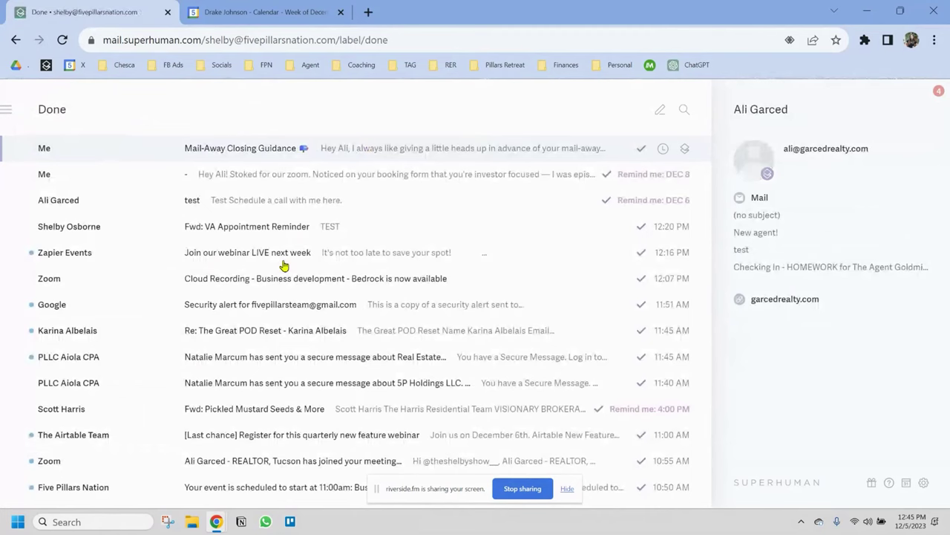
key("ctrl+a")
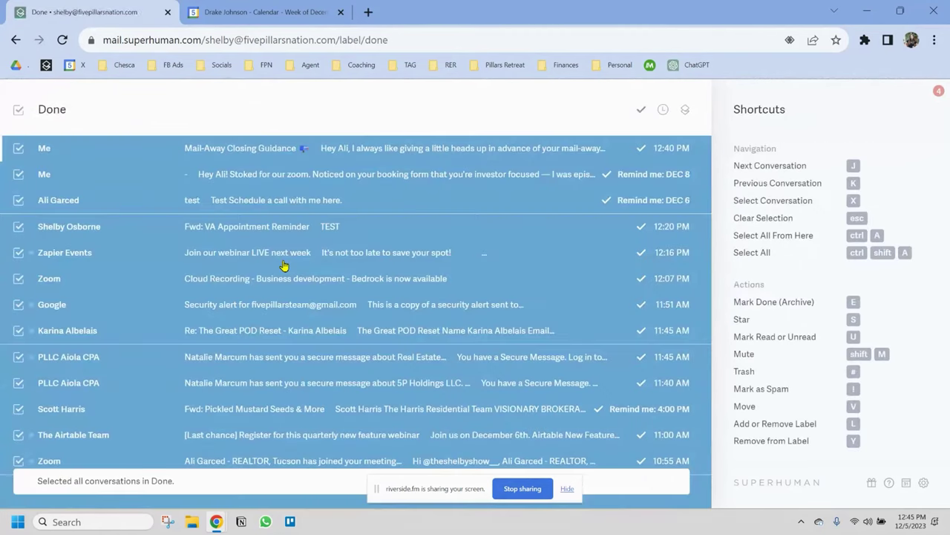
key("ctrl+k")
type("deleted")
key("BackSpace")
key("Return")
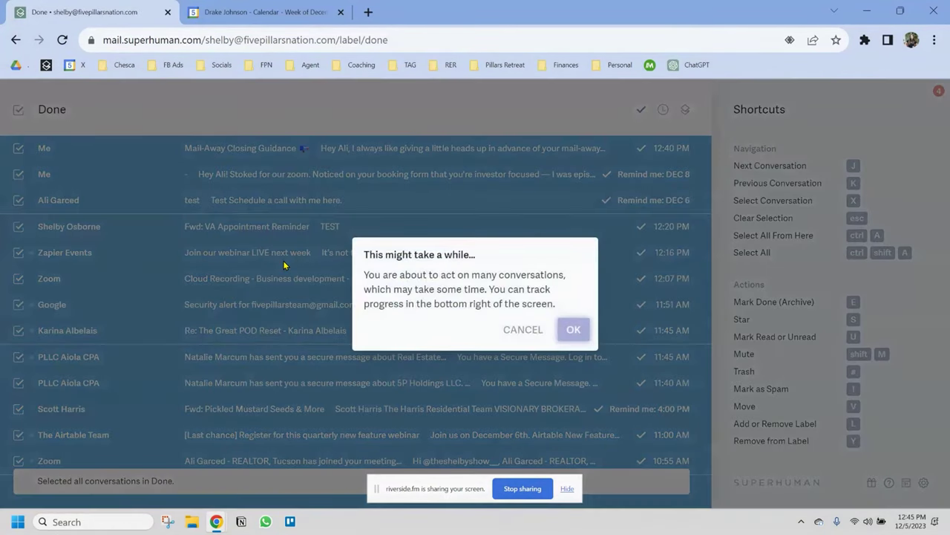
left_click(522, 332)
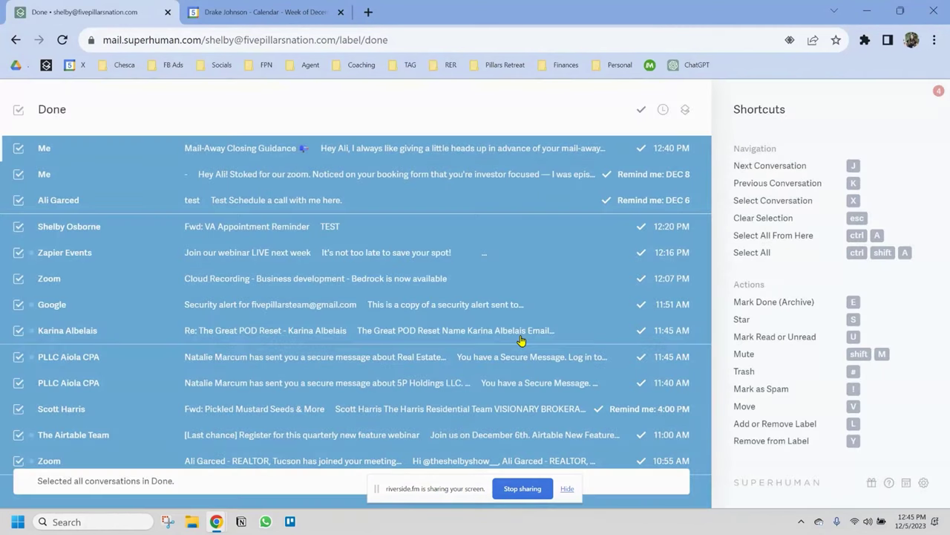
key("g")
key("i")
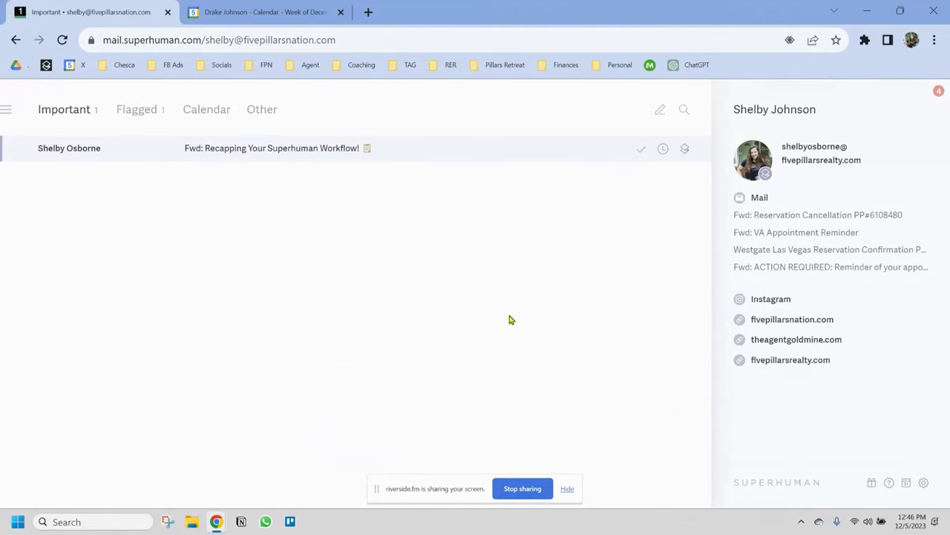
Step: Check the notification badge, and open the Jotform email about "The Great POD Reset" in the Done folder
left_click(940, 95)
key("g")
key("e")
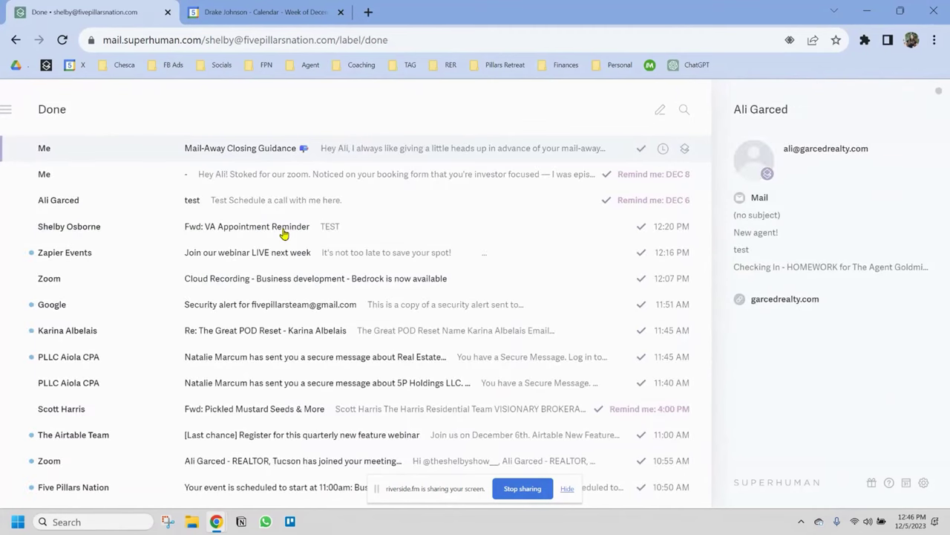
key("j")
key("j")
key("j")
key("j")
key("j")
key("j")
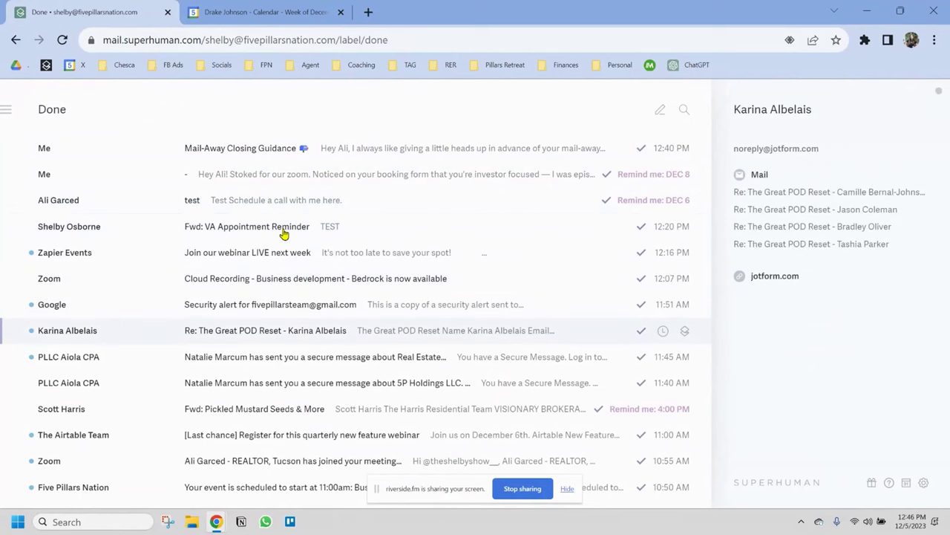
key("Return")
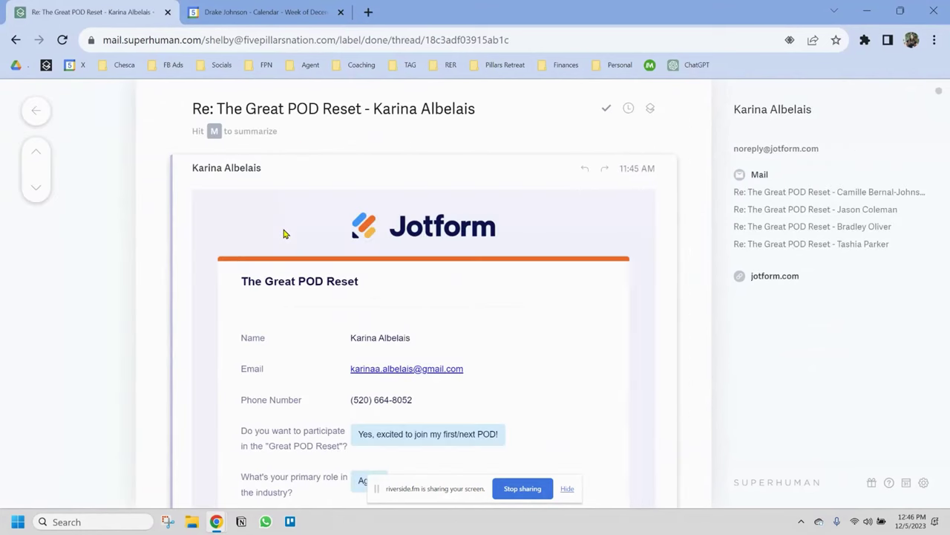
Step: Check the sender's contact details beside the Jotform email and return to the Done folder
mouse_move(830, 150)
left_click(829, 149)
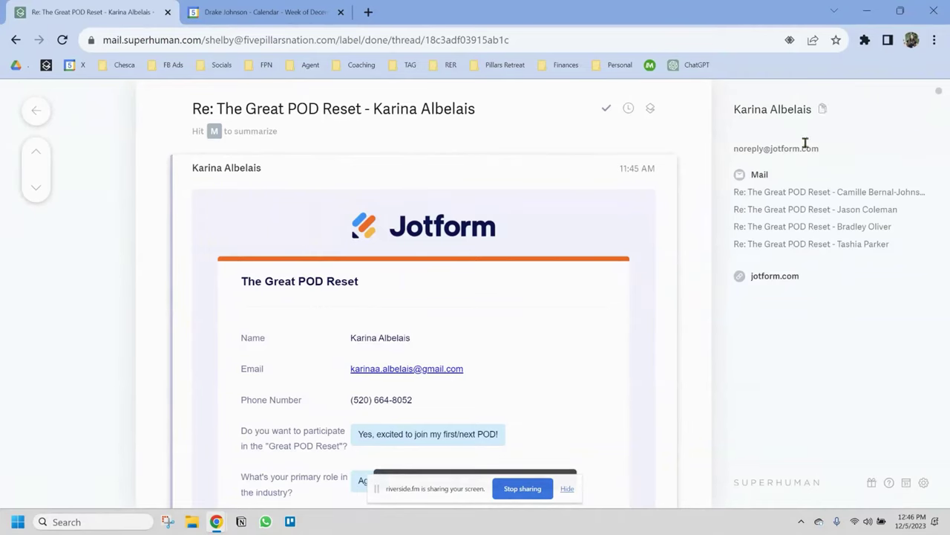
left_click(37, 113)
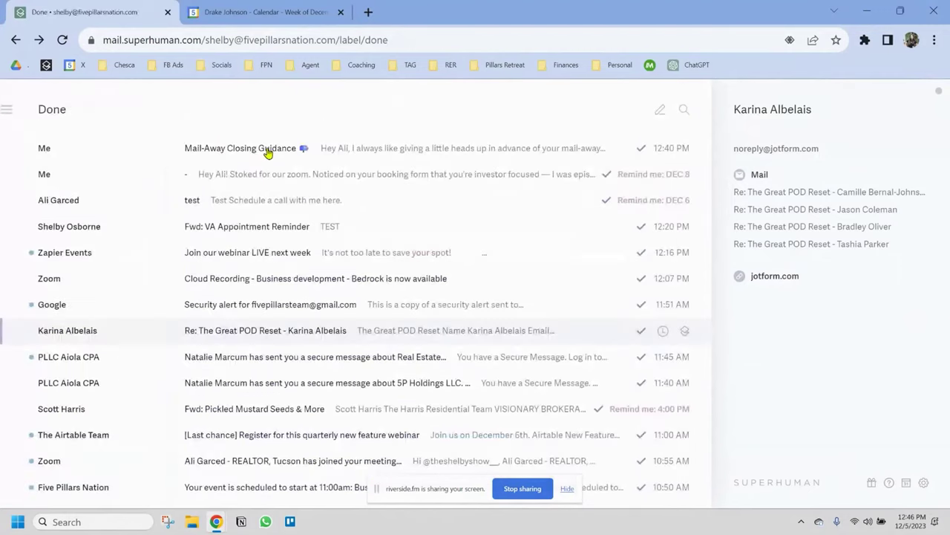
Step: Compose a new message to the podcast co-host, with a first-name greeting and the body text "TEST TEST"
key("Escape")
type("c")
type("ali")
key("Return")
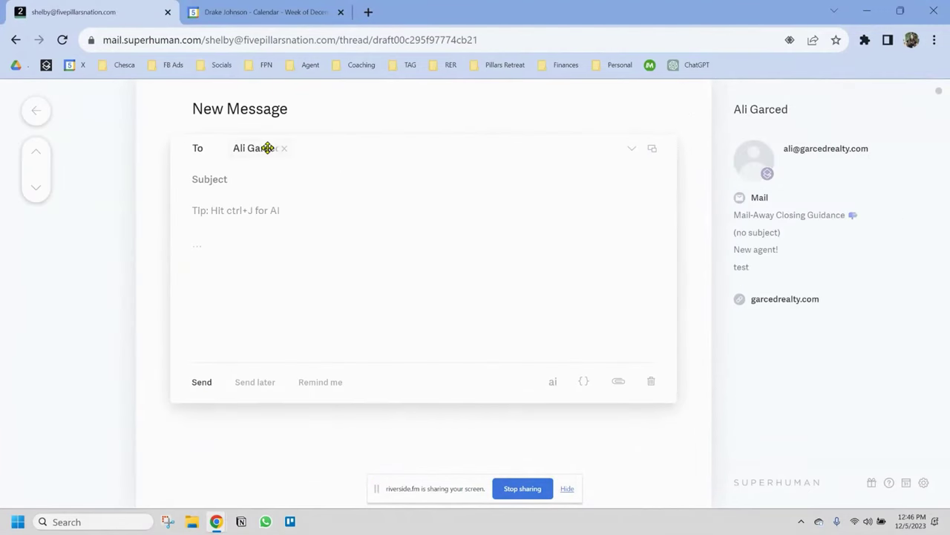
type("All")
key("Return")
type("TEST TEST")
key("Return")
Step: Insert the First Citizens Bank contact snippet into the message body, and add the MC Mortgage & Lending One snippet above it
type(";")
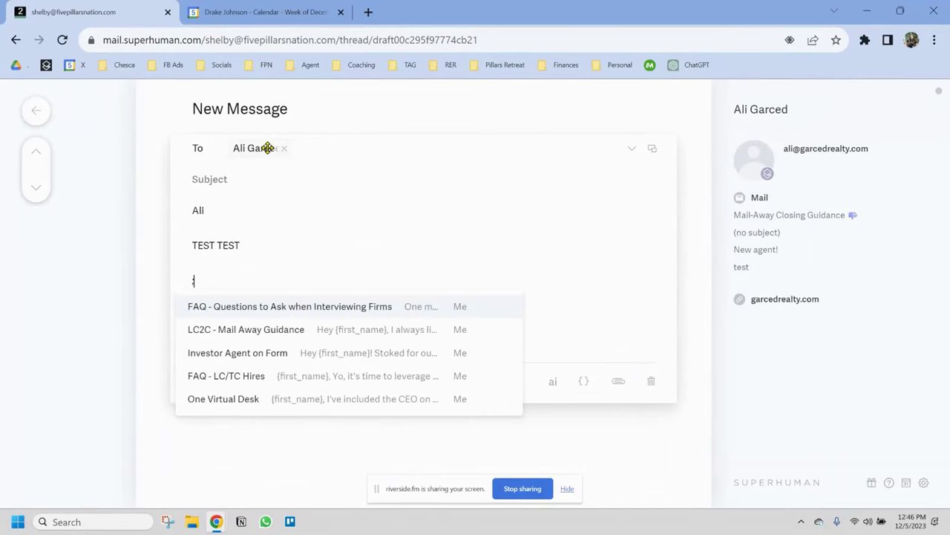
type("sher")
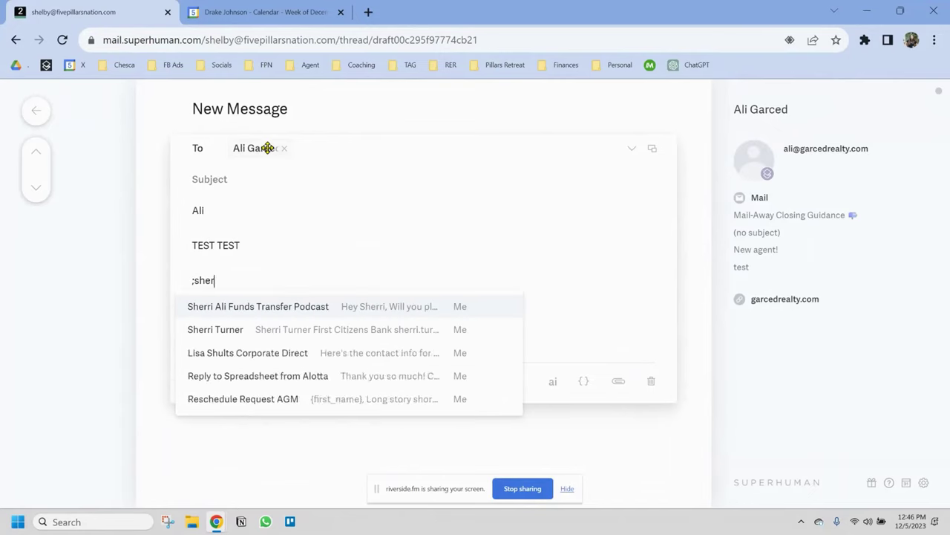
type("ri")
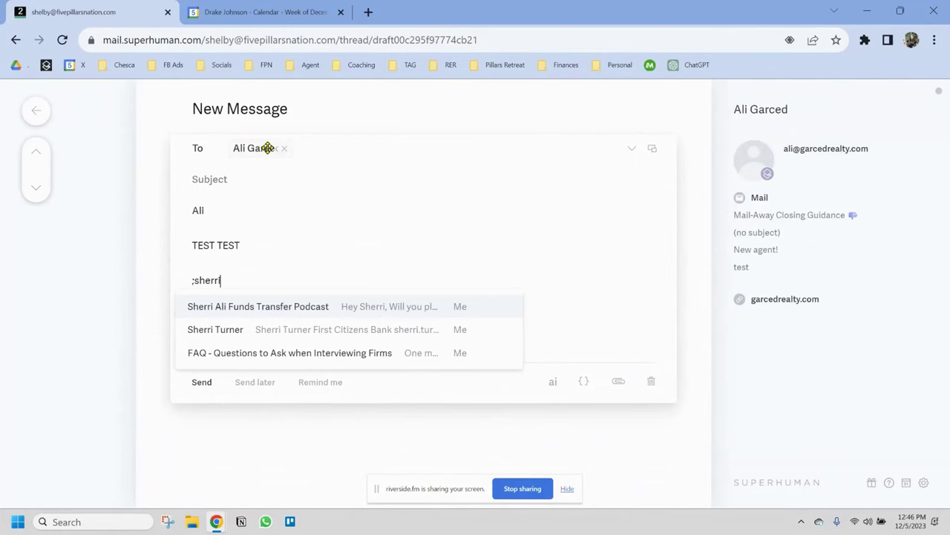
left_click(223, 329)
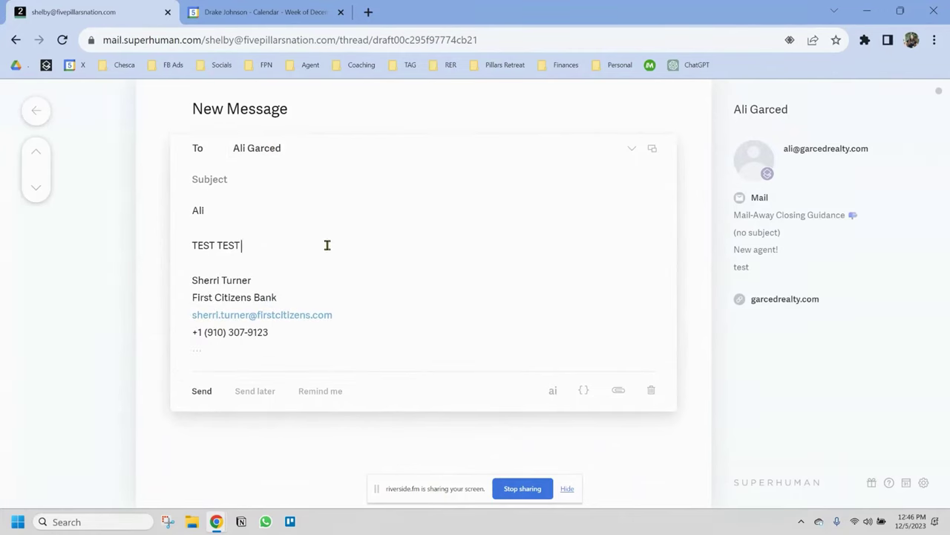
key("ctrl+z")
type(";ron")
key("Return")
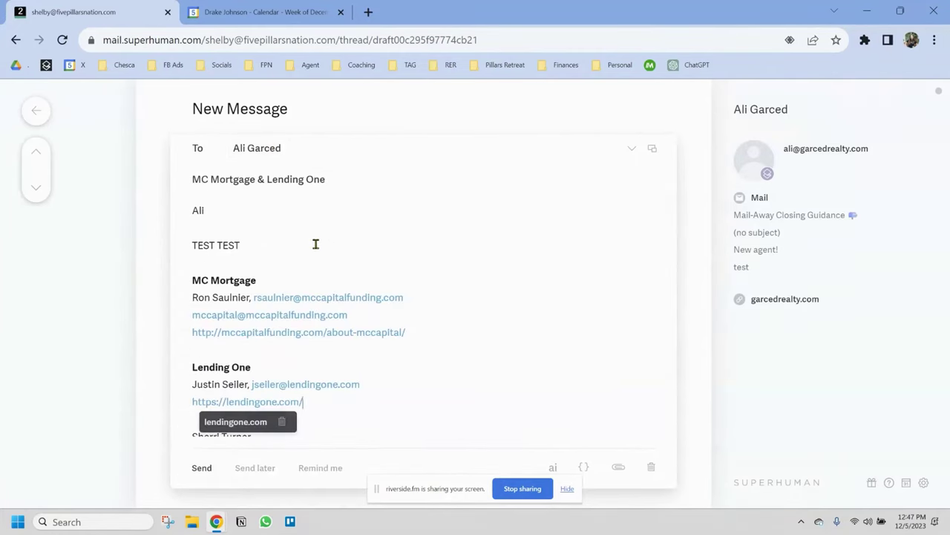
Step: Insert the Corporate Direct contact snippet below the lender details, review the message, and discard the draft
type(";nick")
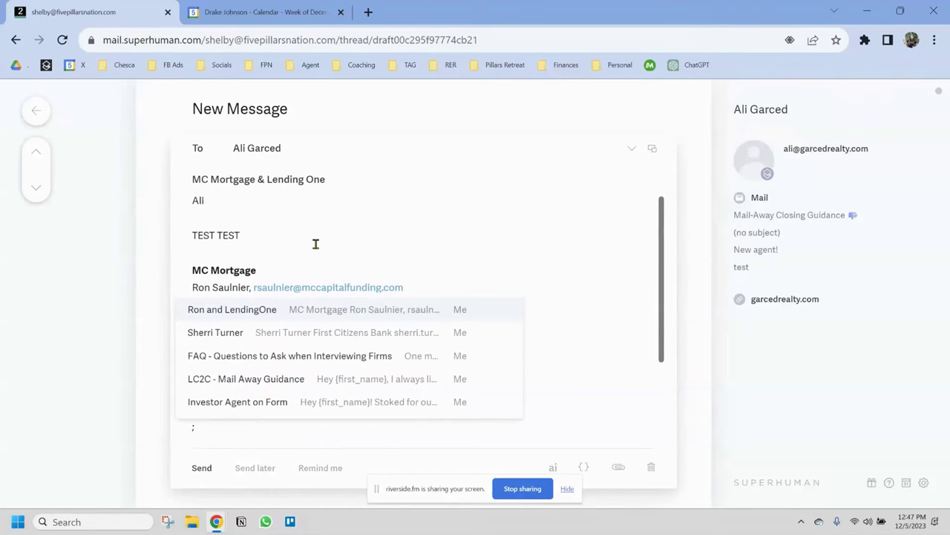
key("BackSpace")
key("BackSpace")
key("BackSpace")
key("BackSpace")
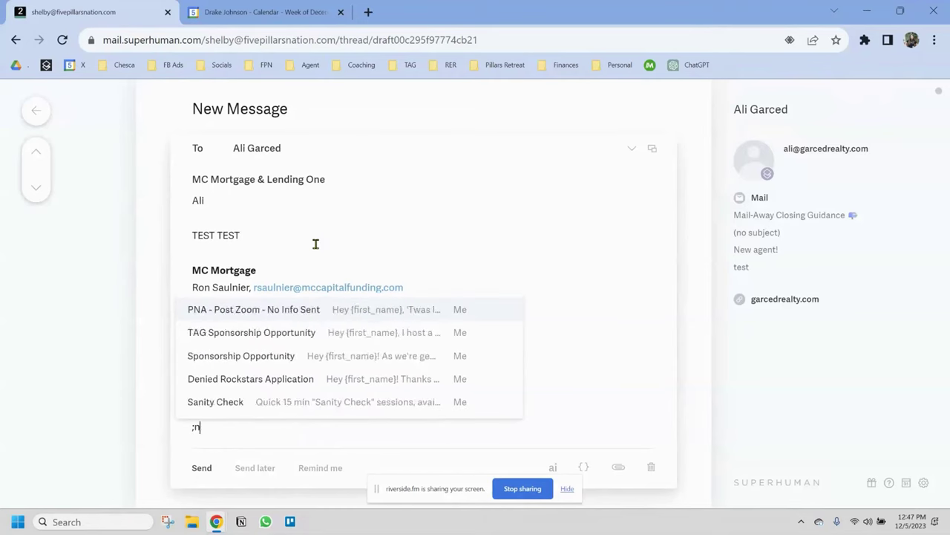
type("sherr")
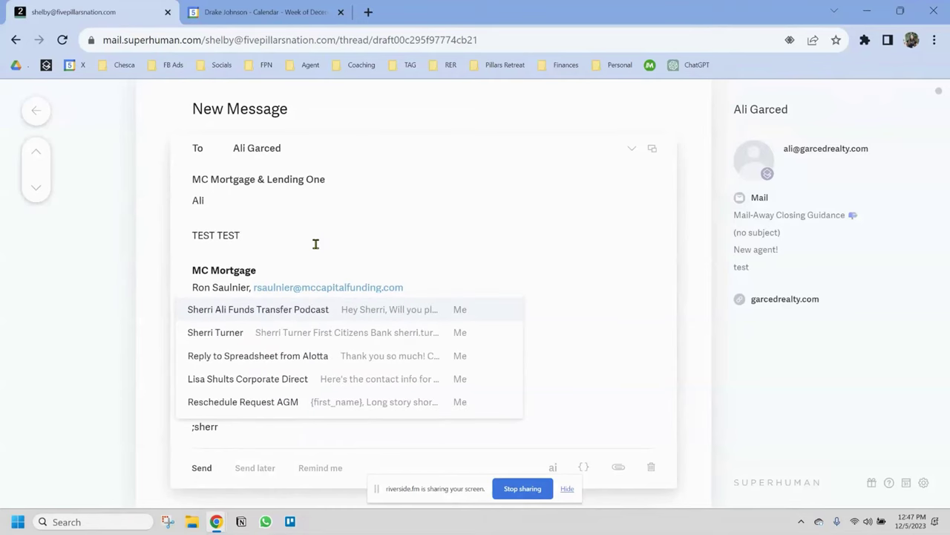
left_click(276, 380)
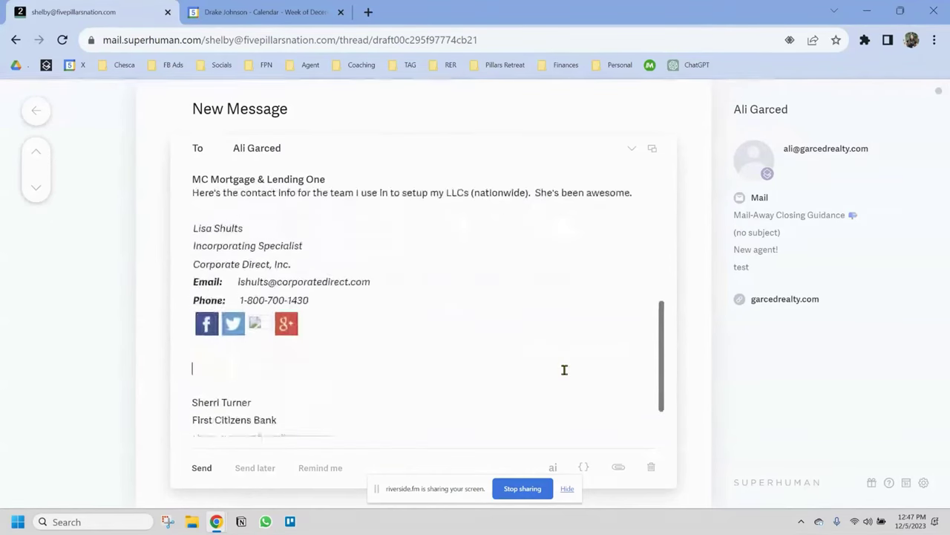
scroll(565, 369, "up", 4)
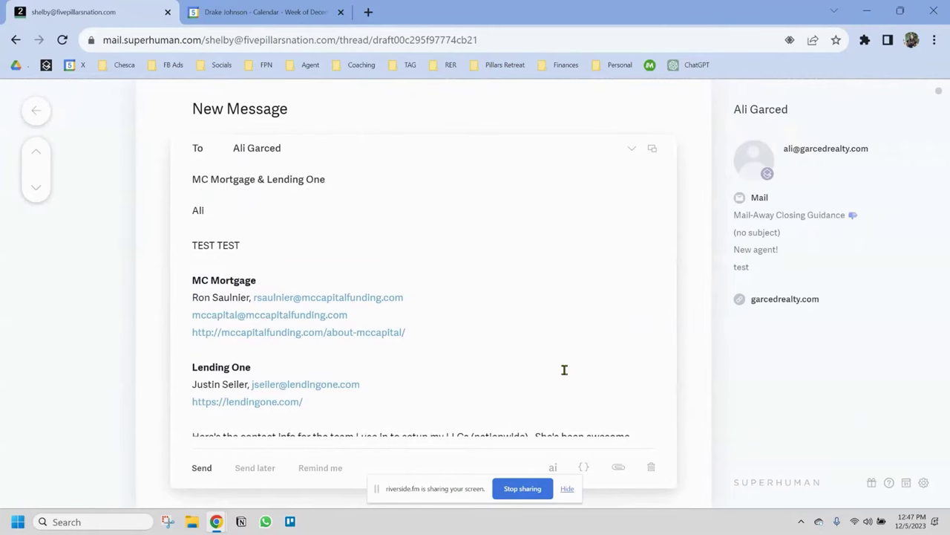
left_click(652, 469)
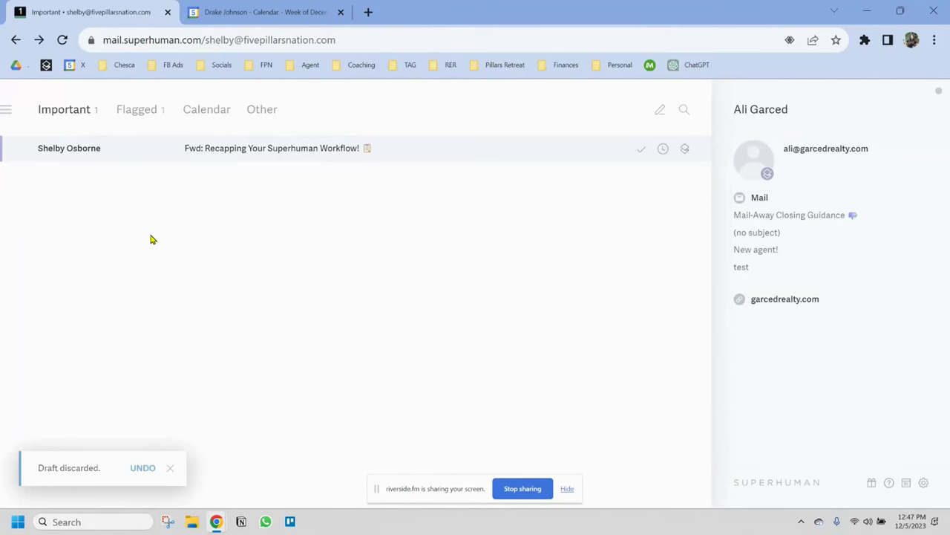
Step: Compose a new message and insert the Zoom meeting snippet followed by the "Calendly - PNA from Pillar" snippet
type("c")
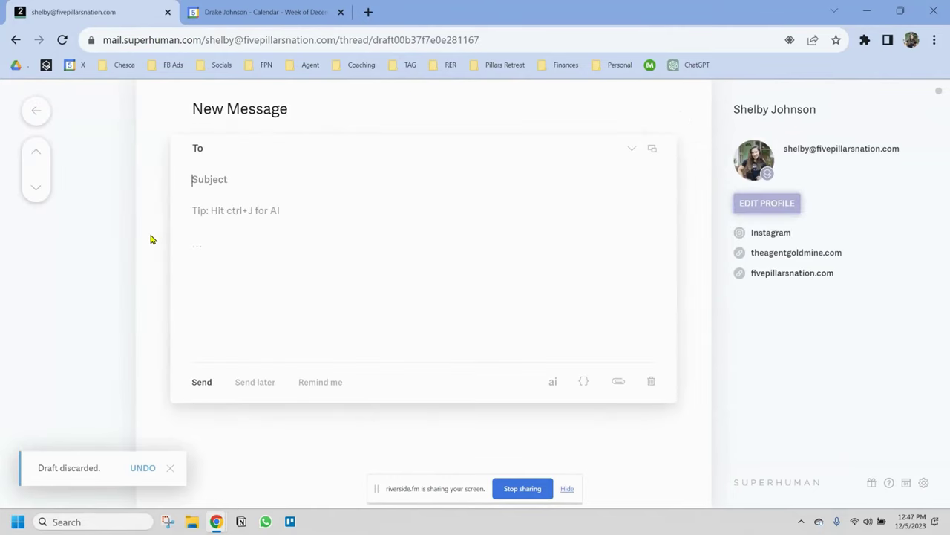
type(";zoom")
key("Return")
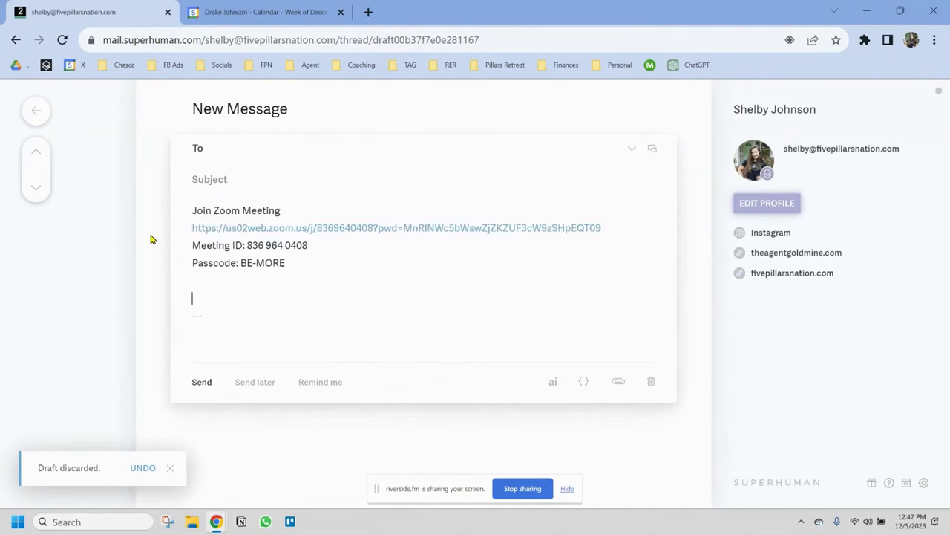
type(";calend")
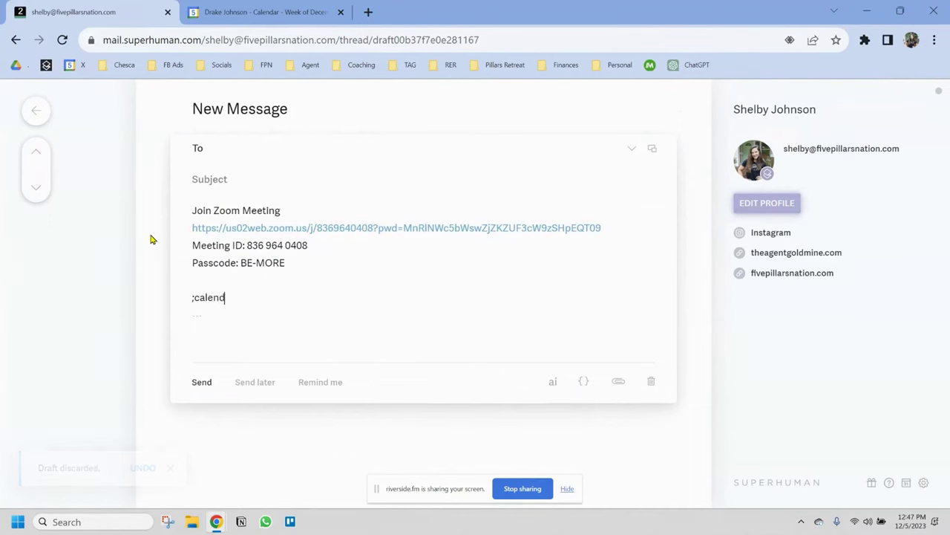
key("BackSpace")
key("Return")
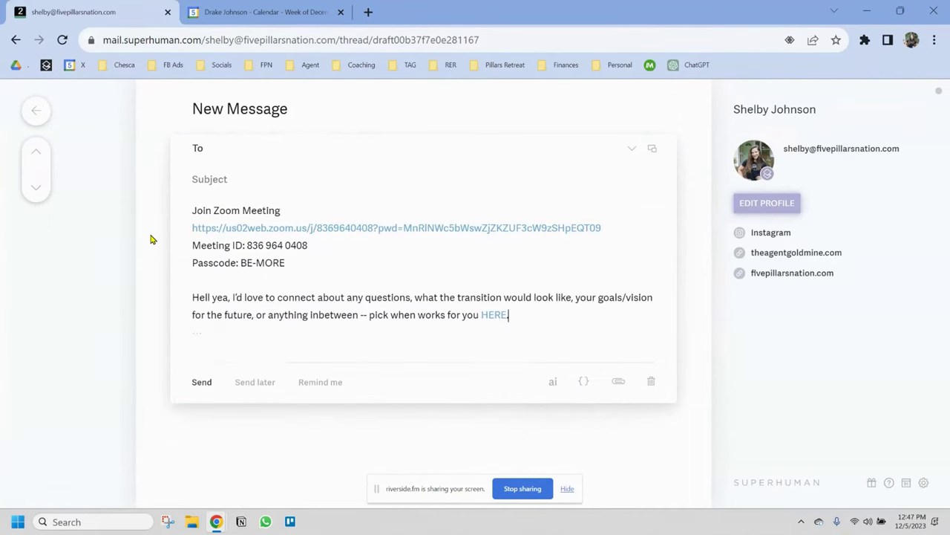
Step: Look up the "calend" snippets again in the message body, clear the search text, and discard the draft
type(";calend")
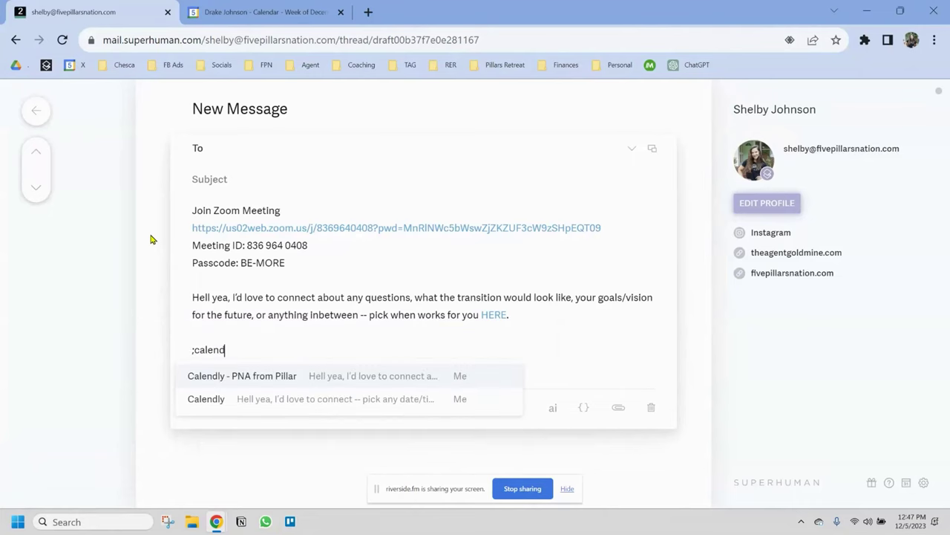
key("BackSpace")
key("BackSpace")
key("BackSpace")
key("BackSpace")
key("BackSpace")
key("BackSpace")
key("BackSpace")
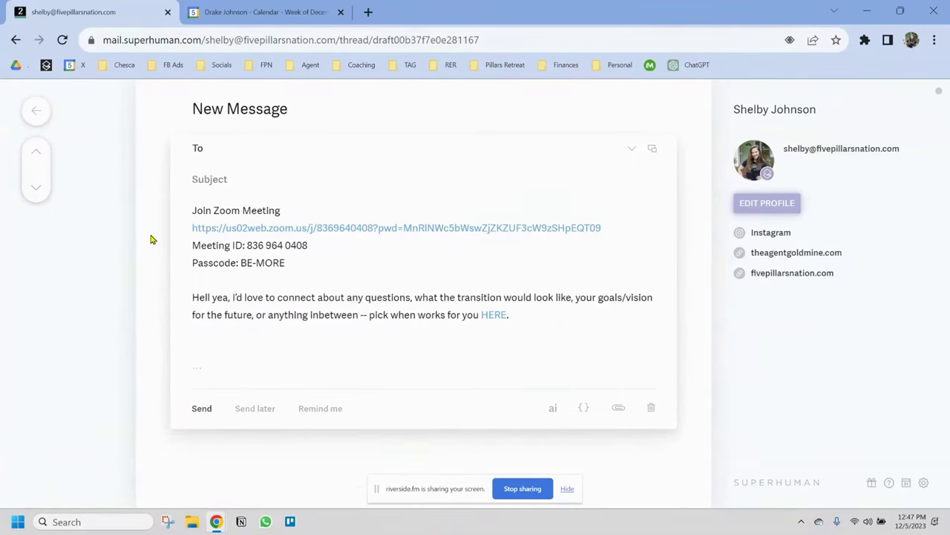
left_click(649, 408)
Step: Switch to the fivepillarsrealty.com account and back to the fivepillarsnation.com account, and open its Sent Mail
key("ctrl+2")
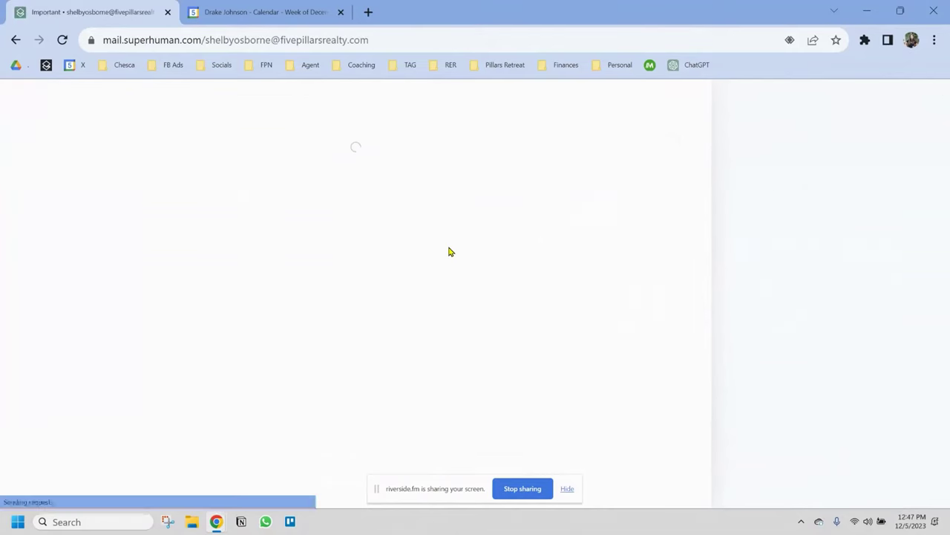
key("ctrl+1")
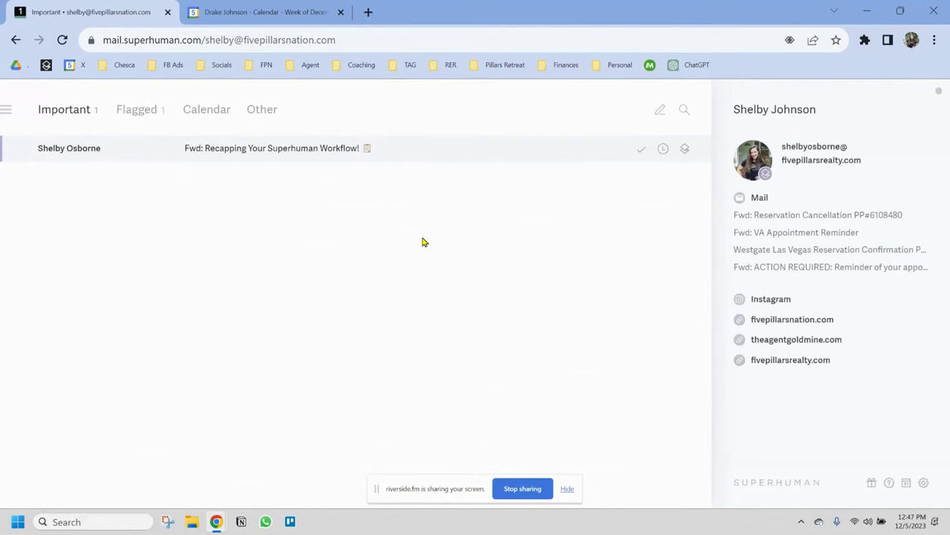
key("g")
key("t")
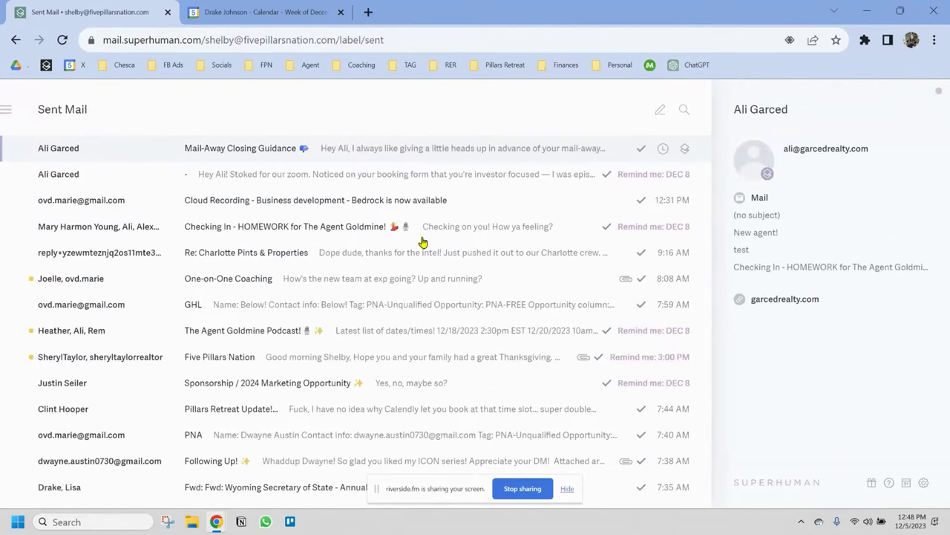
Step: Open the "Sponsorship / 2024 Marketing Opportunity" email in Sent Mail and check the read status of both messages, reopening the thread once
scroll(223, 326, "down", 2)
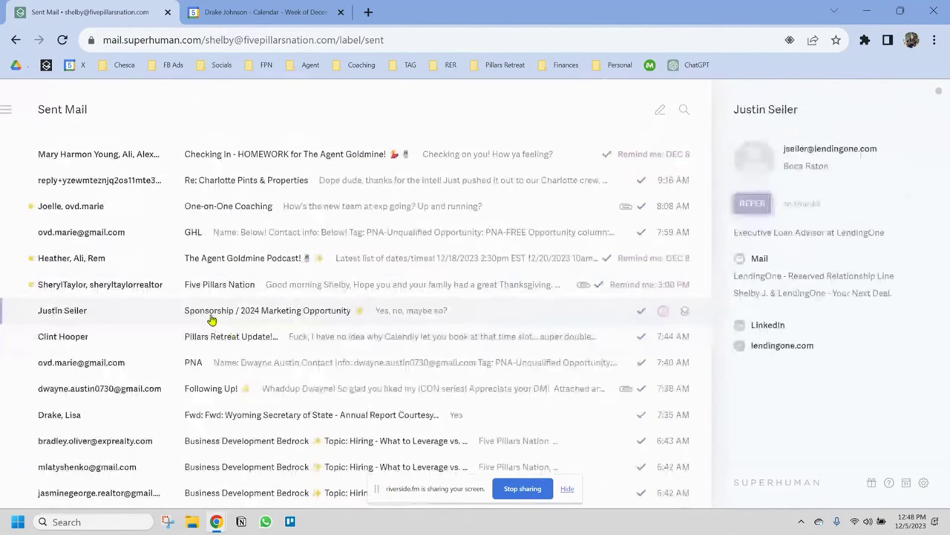
left_click(212, 320)
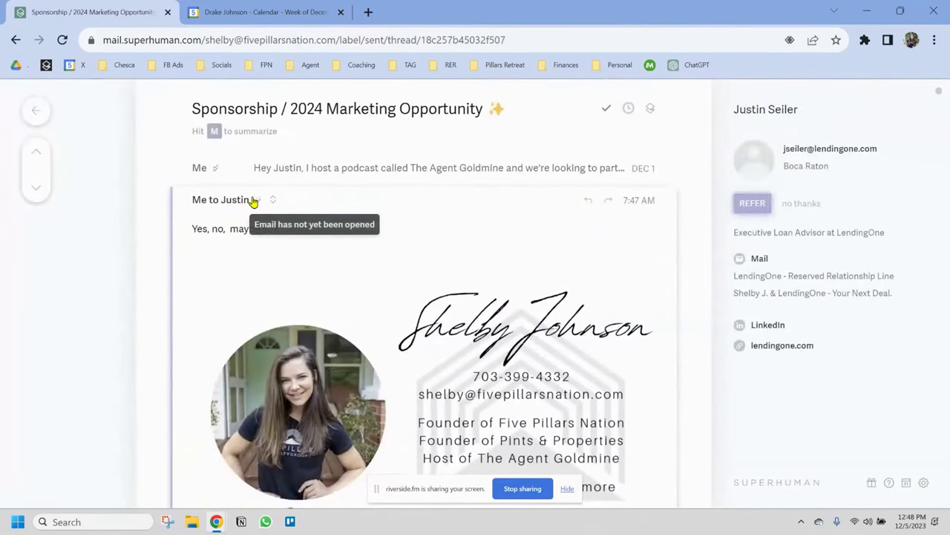
left_click(257, 173)
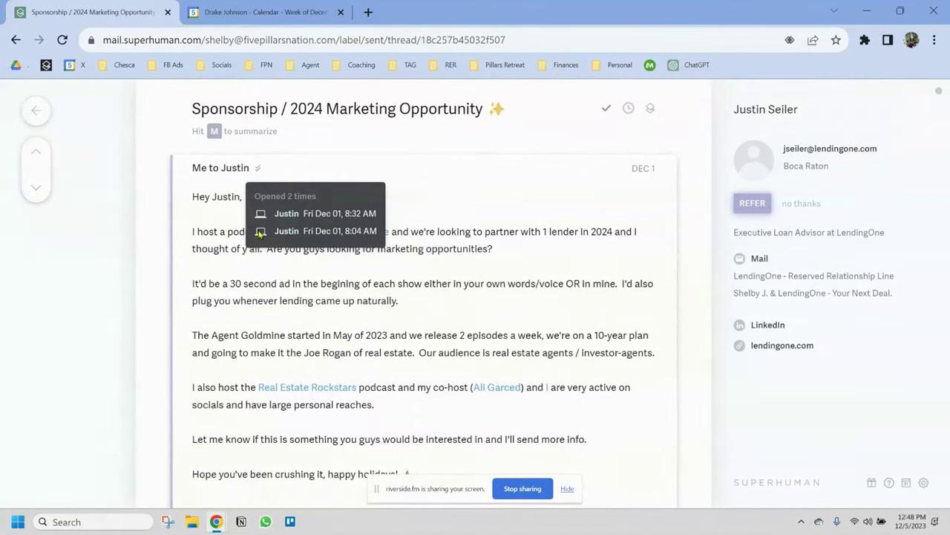
left_click(35, 112)
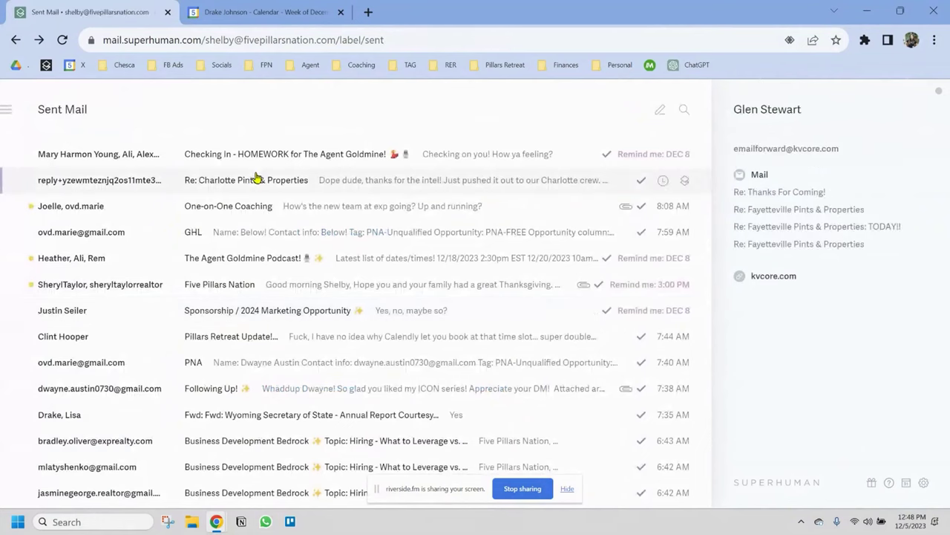
left_click(207, 308)
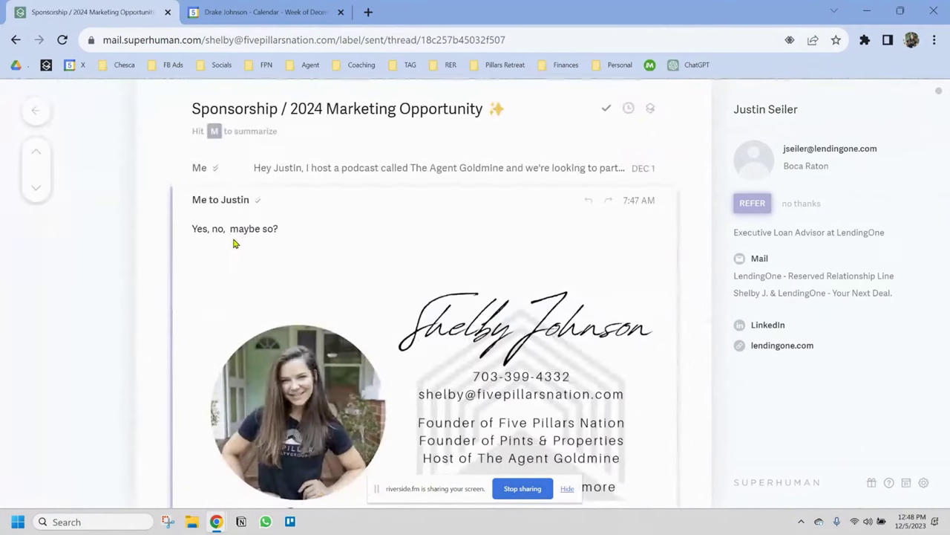
mouse_move(258, 205)
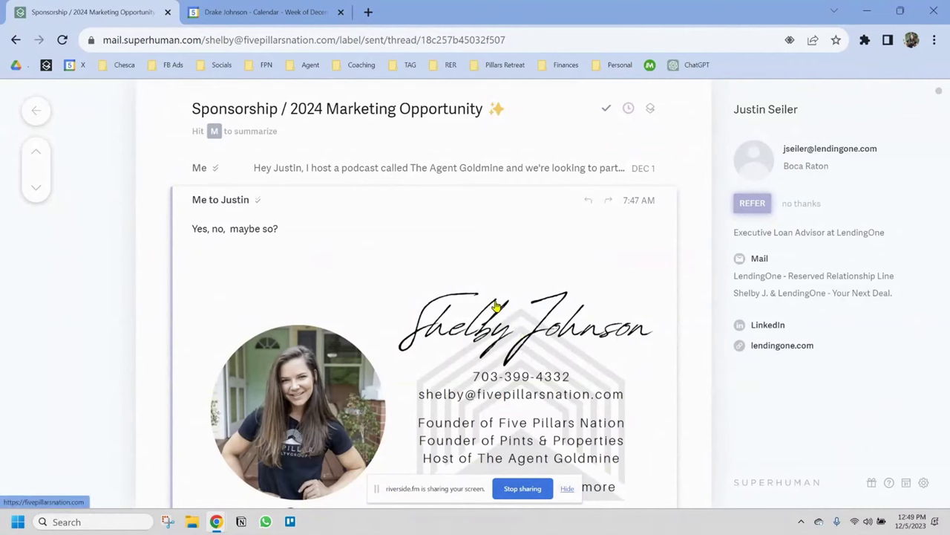
Step: Return to Sent Mail, reopen the sponsorship email, and compare the read status of its latest and earlier messages
key("g")
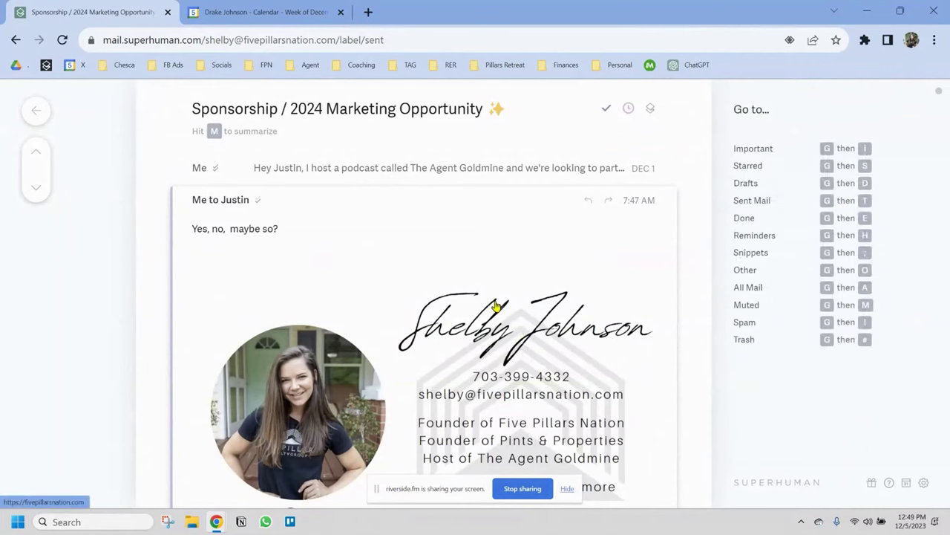
key("t")
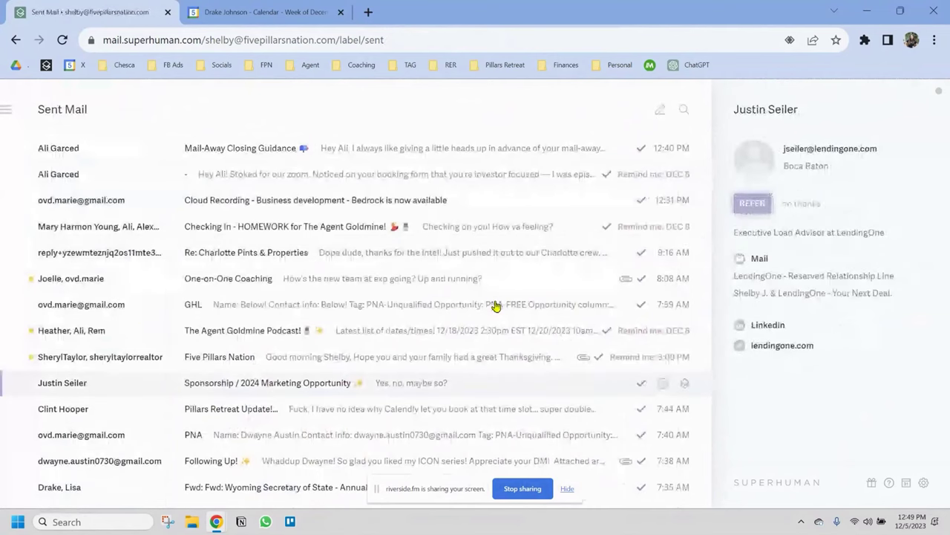
key("Return")
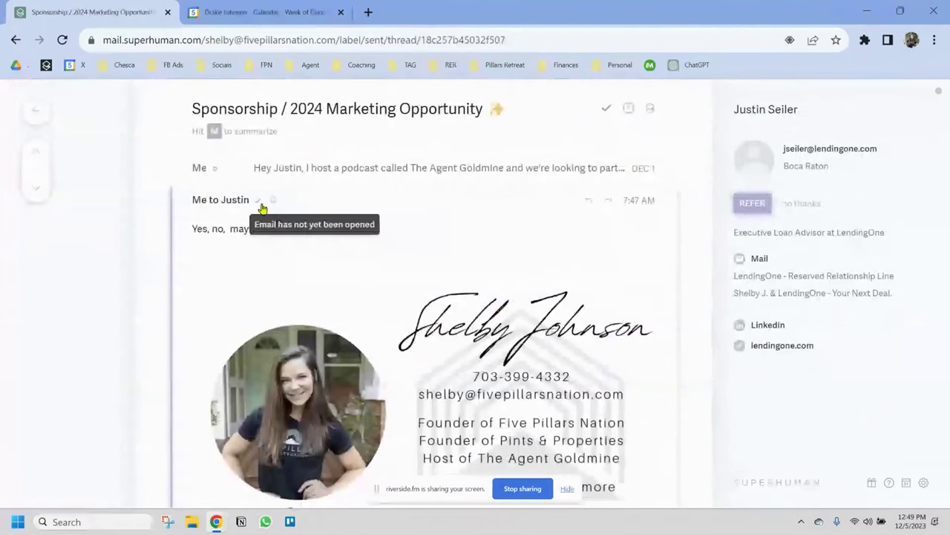
mouse_move(213, 172)
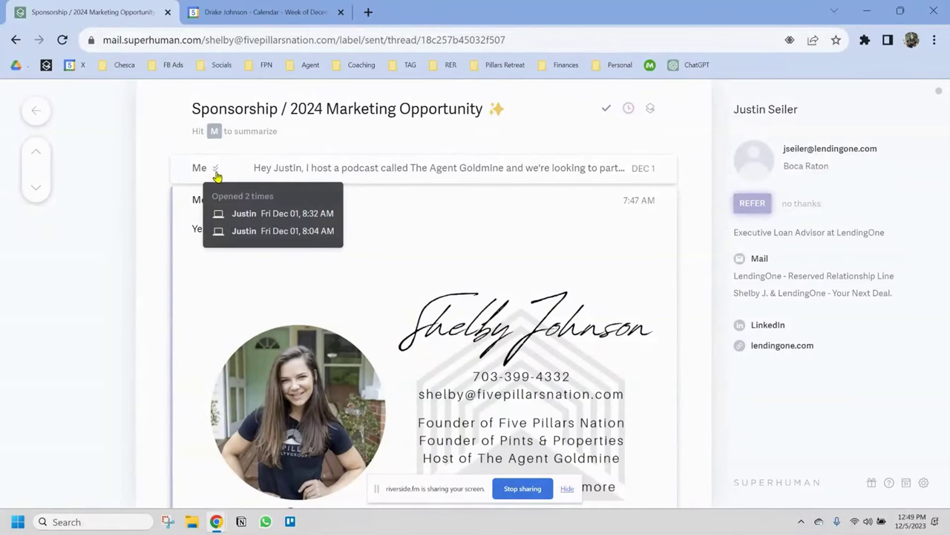
Step: Search the Superhuman commands for "seen", clear the search text, and close the command list
key("ctrl+k")
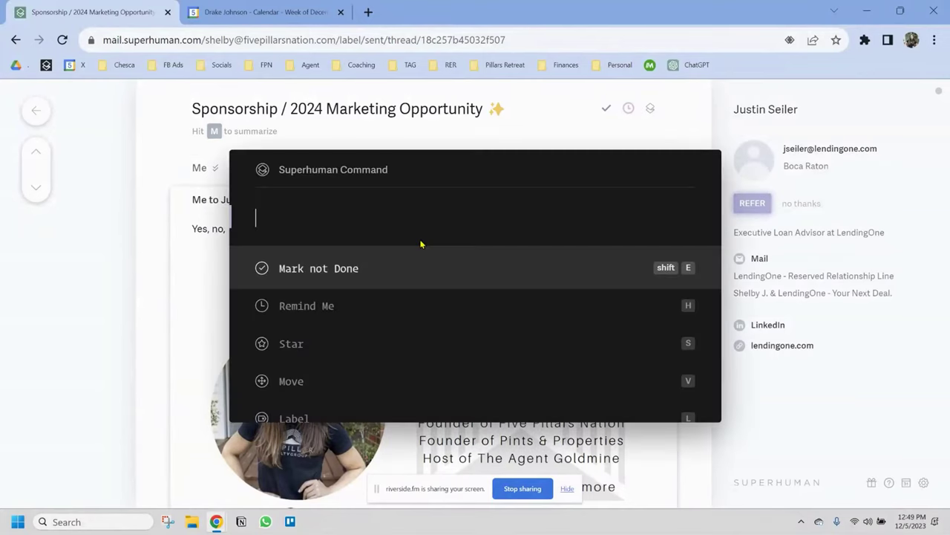
type("seen")
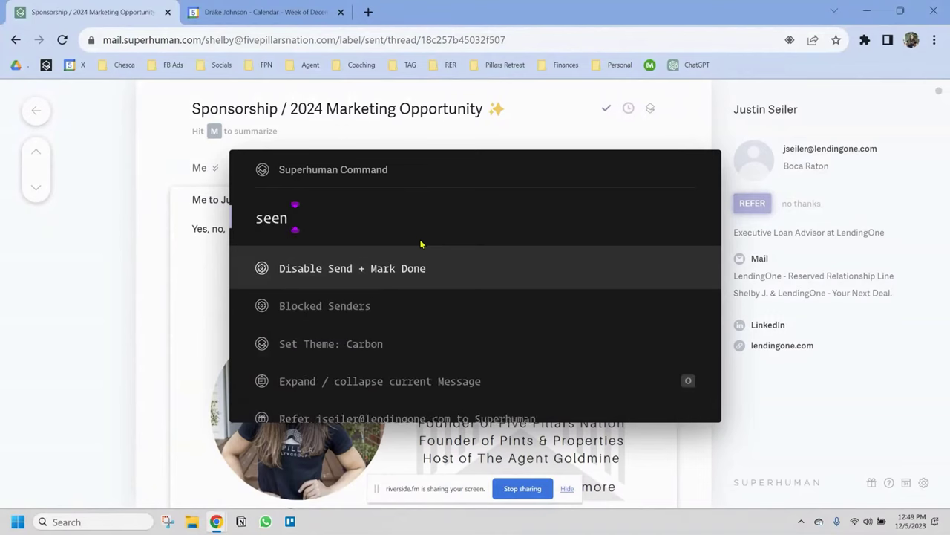
key("BackSpace")
key("BackSpace")
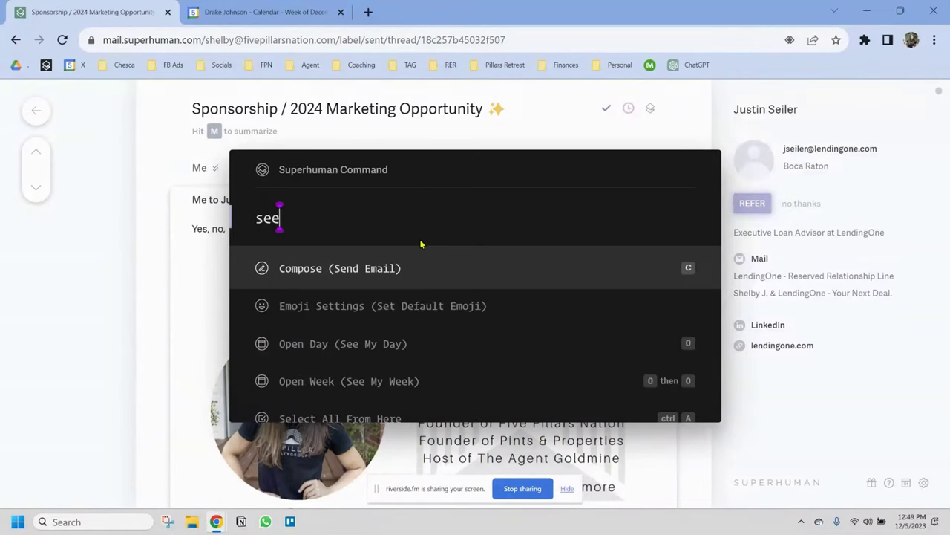
key("BackSpace")
key("BackSpace")
key("BackSpace")
key("Escape")
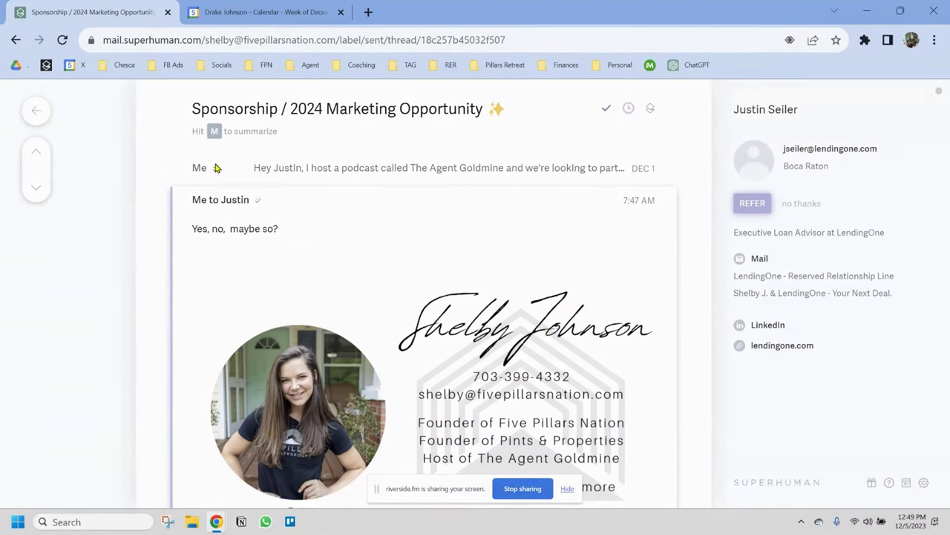
Step: Expand the earlier Dec 1 message in the sponsorship thread, and return to the Important inbox
left_click(239, 166)
mouse_move(263, 175)
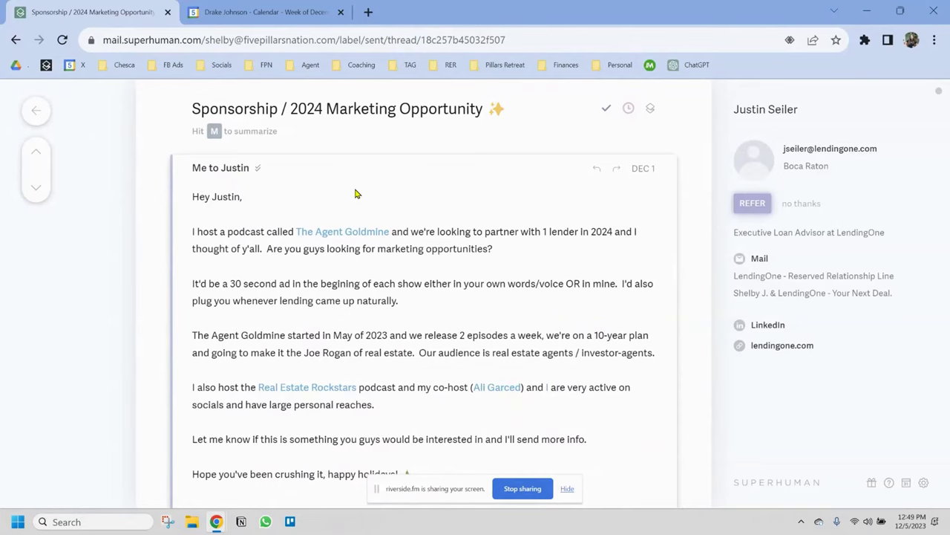
key("Escape")
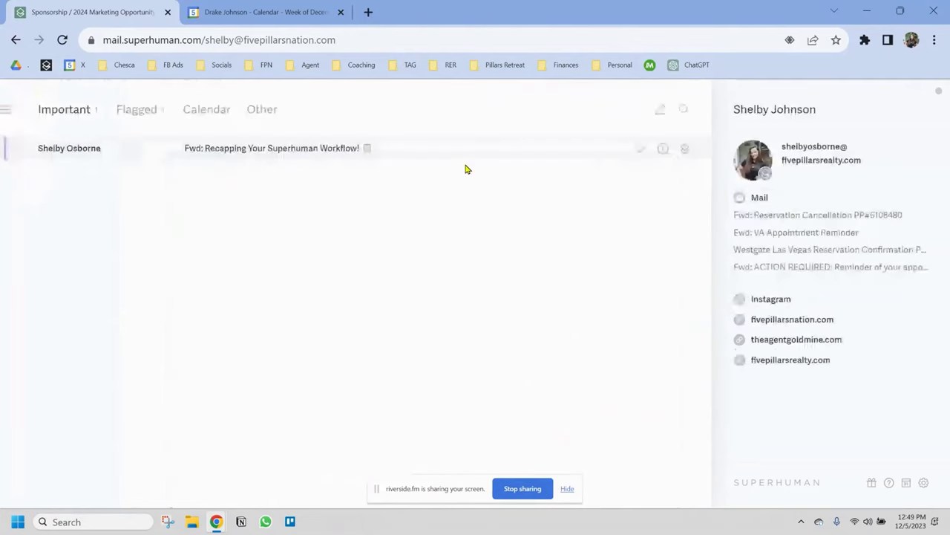
Step: Draft a reply to everyone on the Flagged "New agent!" email with the saved intro-reply snippet, and return to the Flagged list
key("Tab")
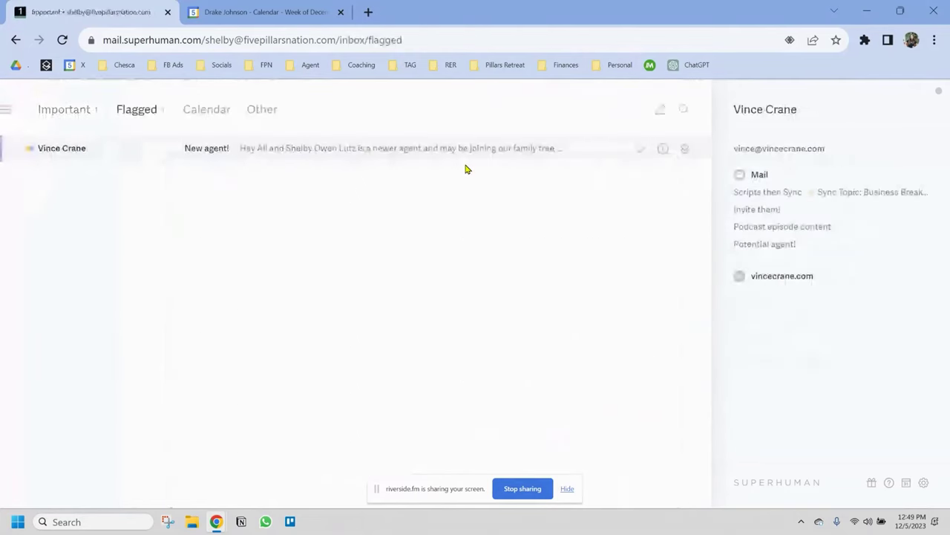
key("Return")
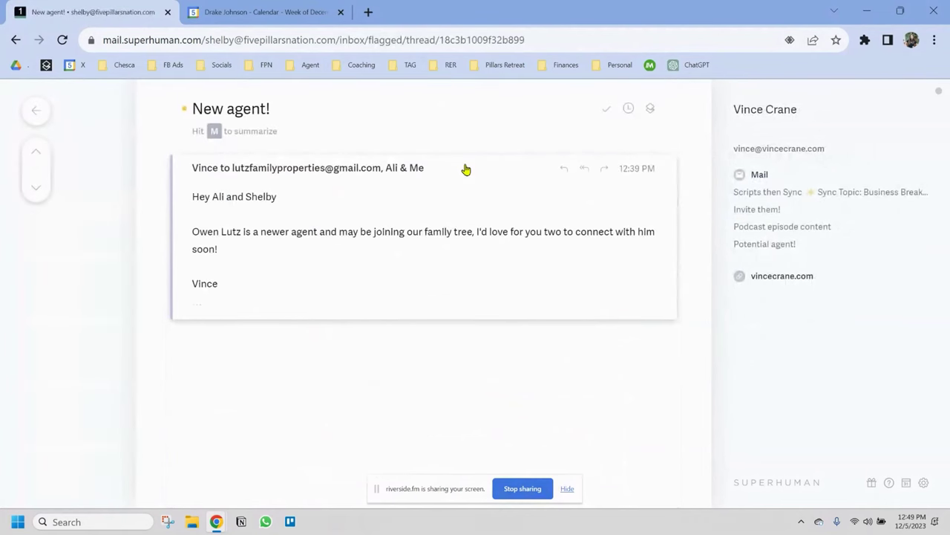
key("Return")
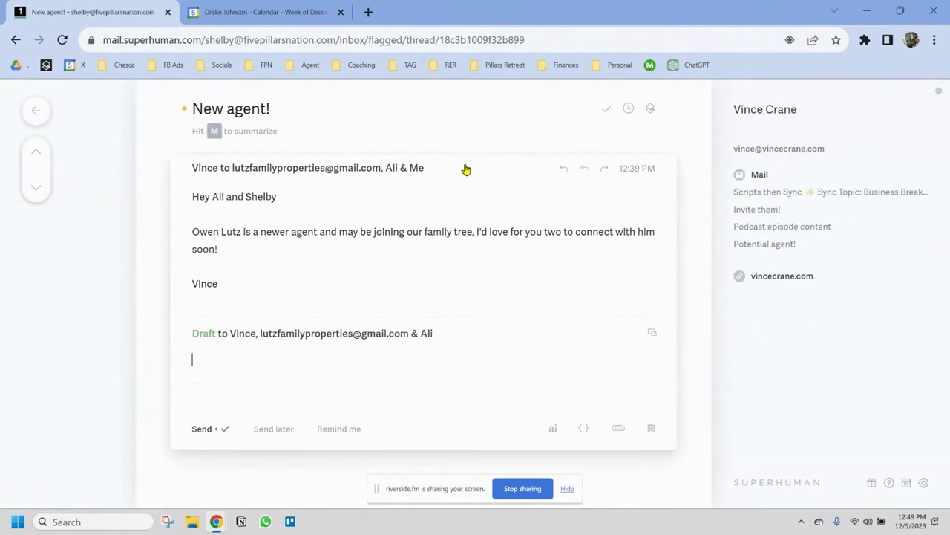
type(";vince")
key("Return")
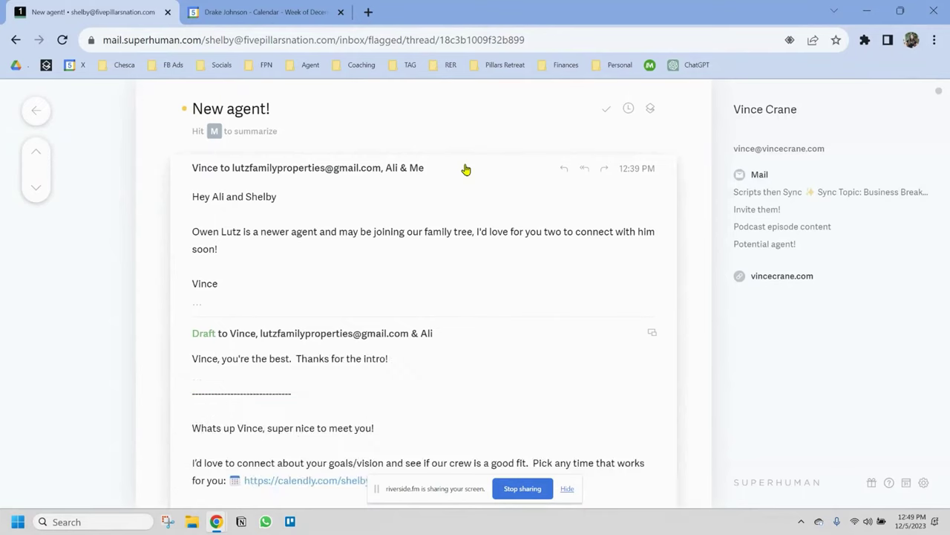
left_click(43, 113)
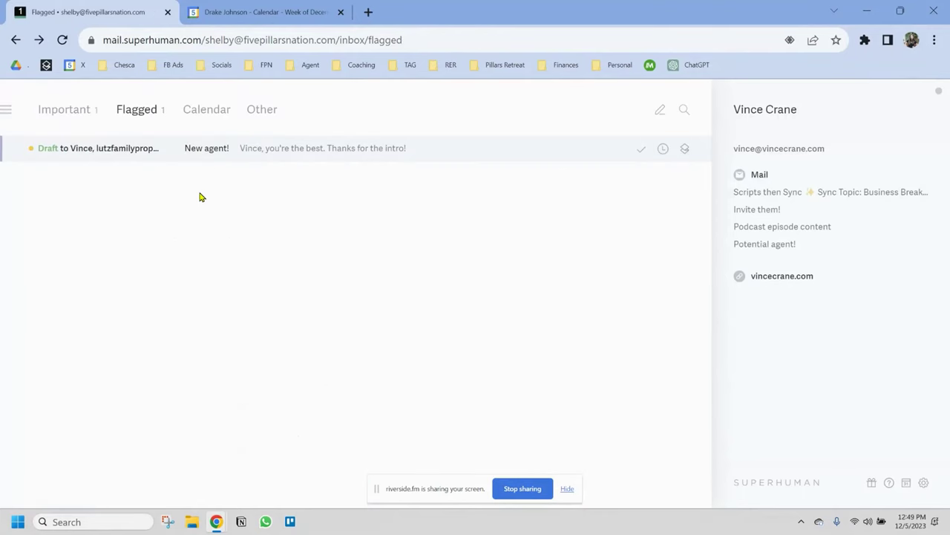
Step: Remove and restore the star on the "New agent!" email, and go back to the Important inbox
key("s")
key("s")
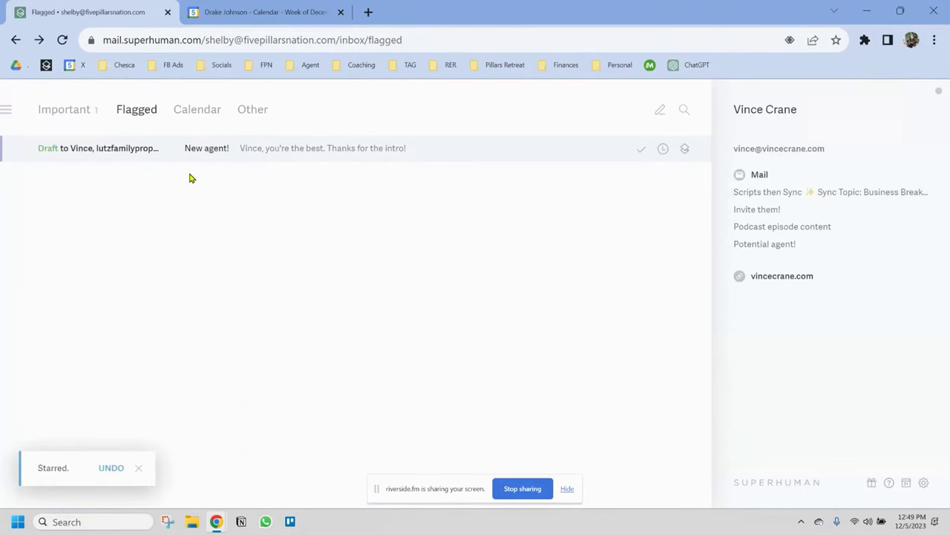
left_click(70, 122)
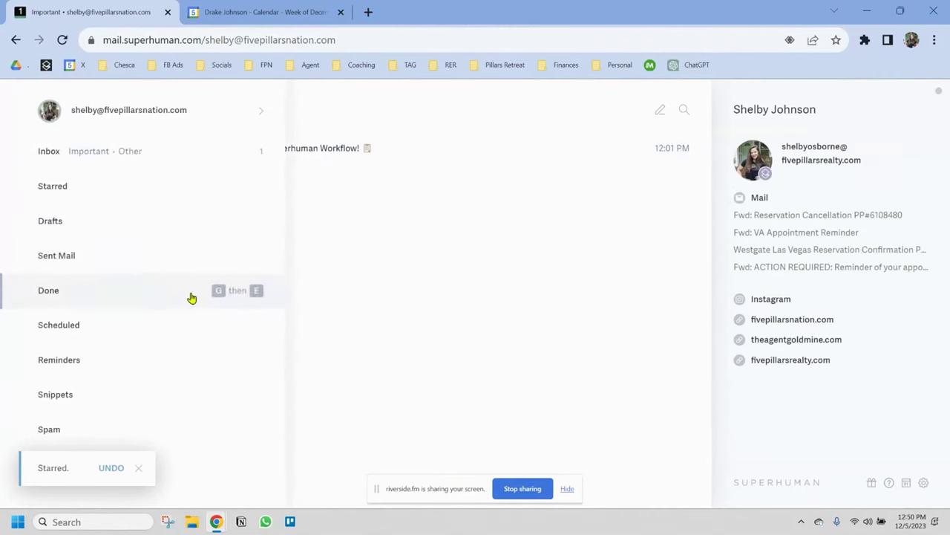
Step: Search the commands for "split", review the available splits in Split Inbox Settings, and close the dialog
key("ctrl+k")
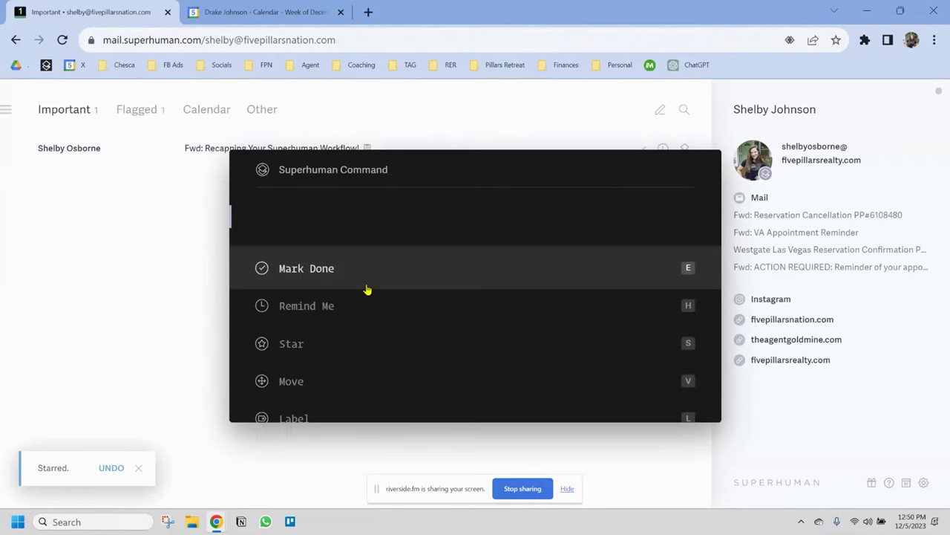
scroll(401, 275, "down", 5)
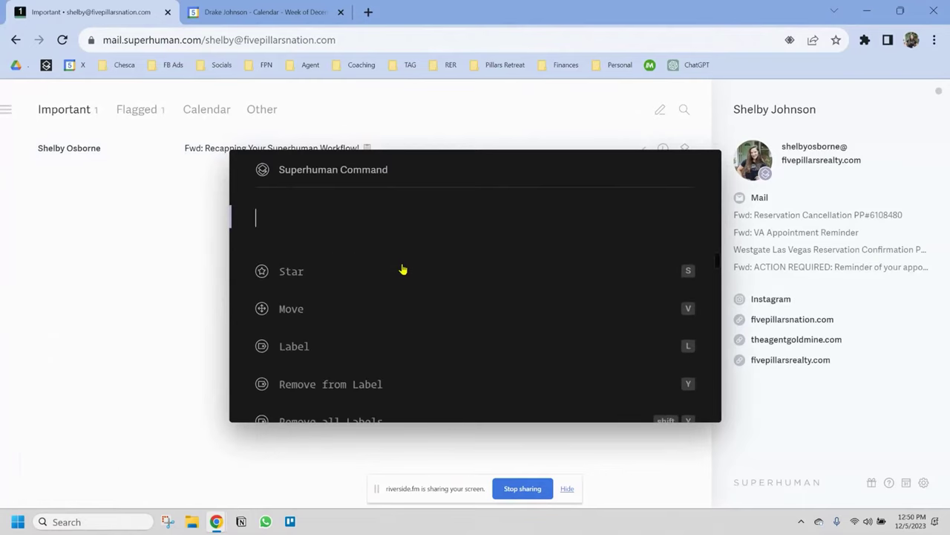
type("split")
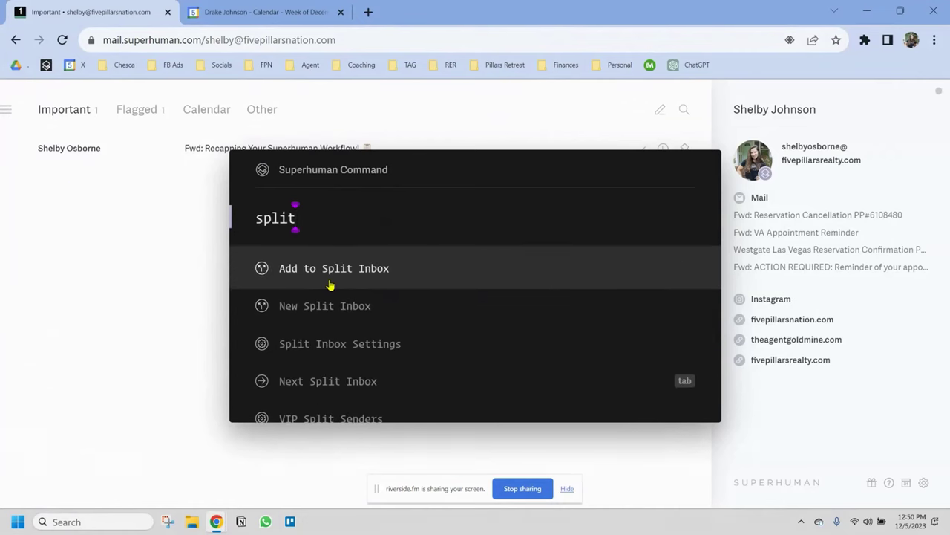
left_click(328, 347)
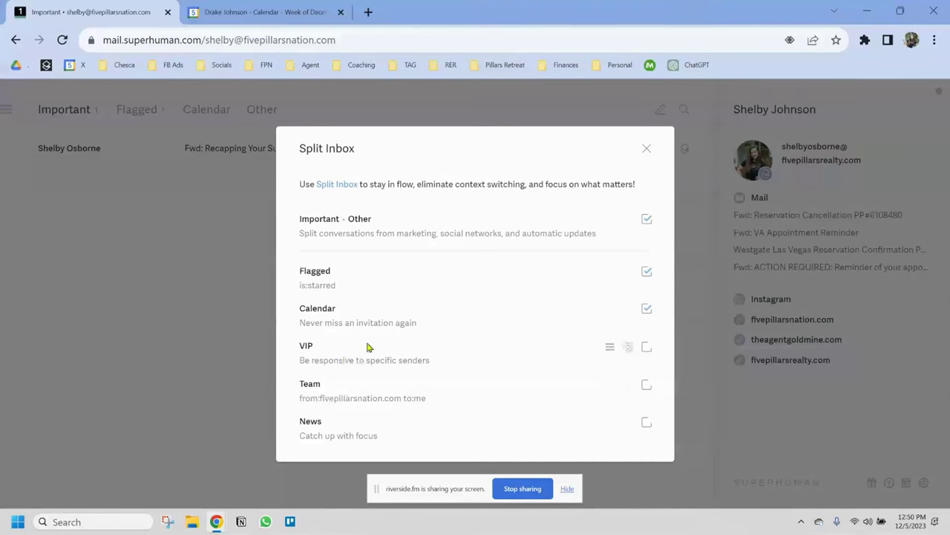
left_click(174, 293)
Step: View the Calendar and Other splits, and check the Split Inbox dialog again before closing it
left_click(202, 113)
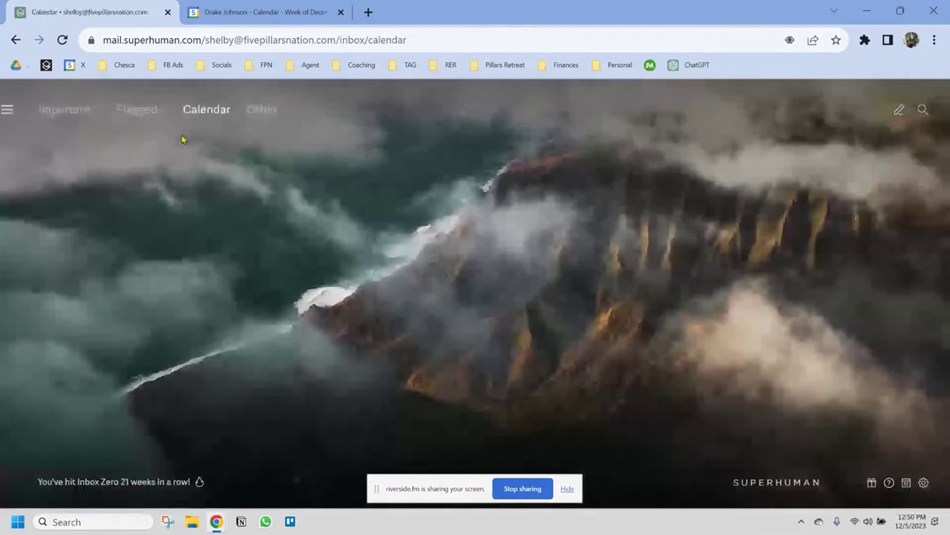
left_click(268, 111)
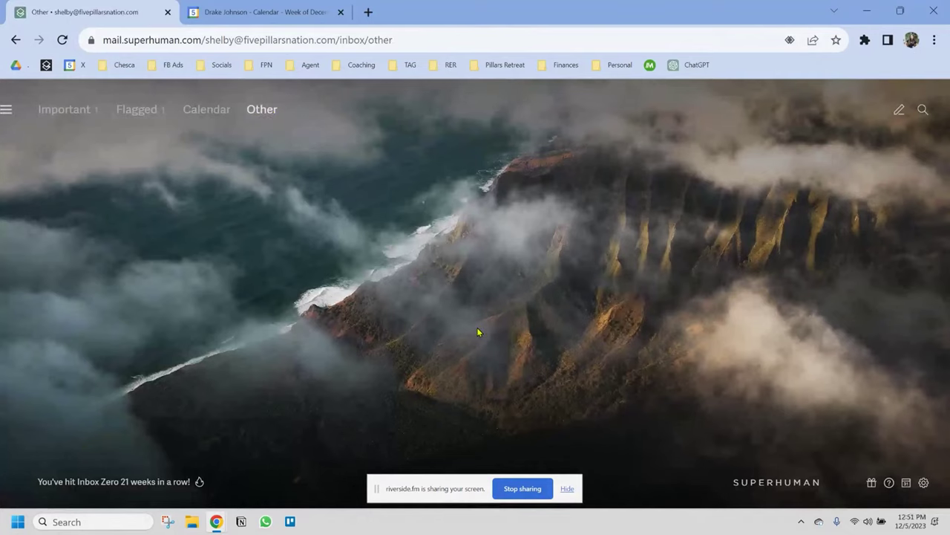
key("ctrl+k")
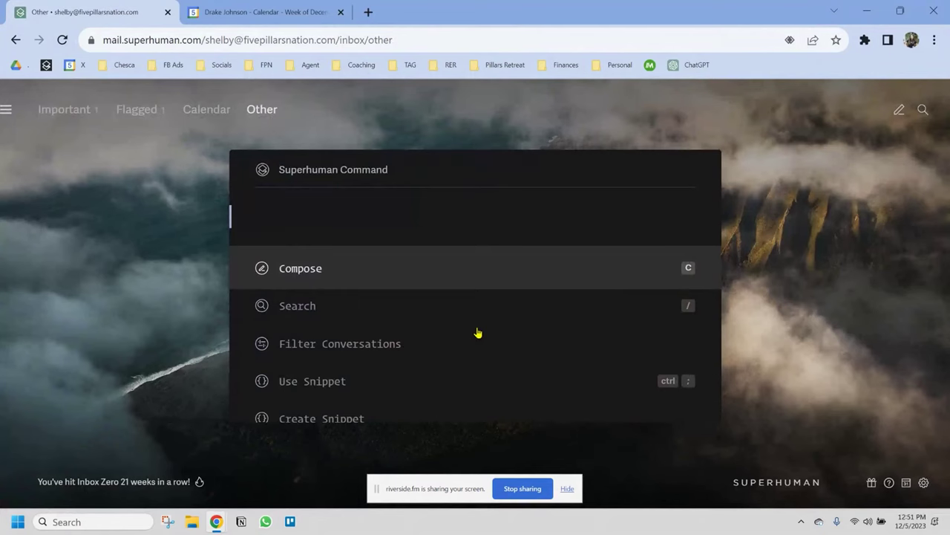
type("split")
key("Return")
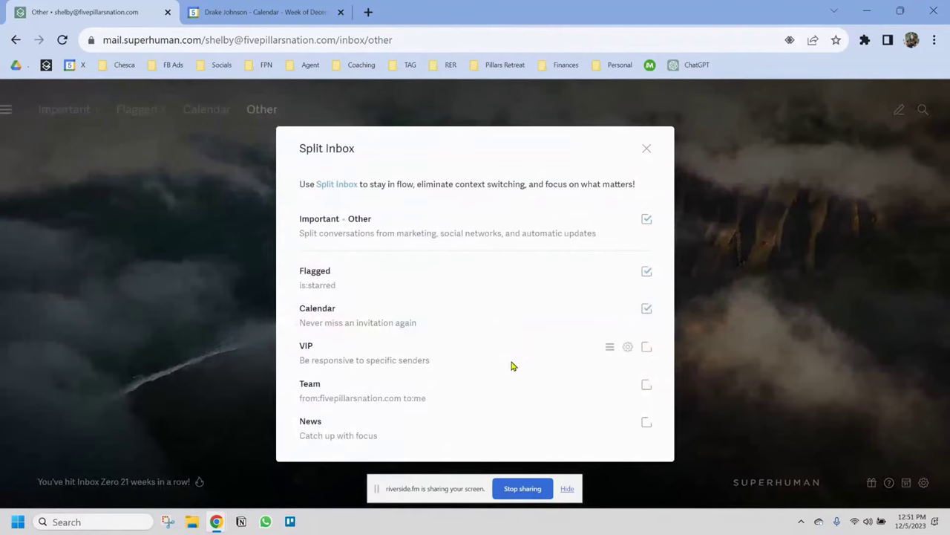
left_click(647, 150)
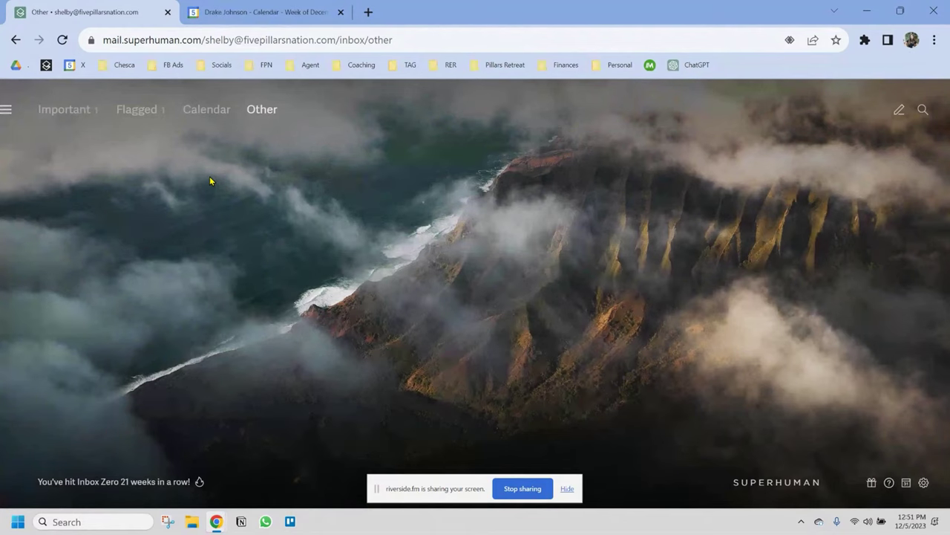
Step: Compose a new message to the podcast co-host, show the Cc and Bcc fields, and add the sender's own account as Bcc
type("cali")
key("Tab")
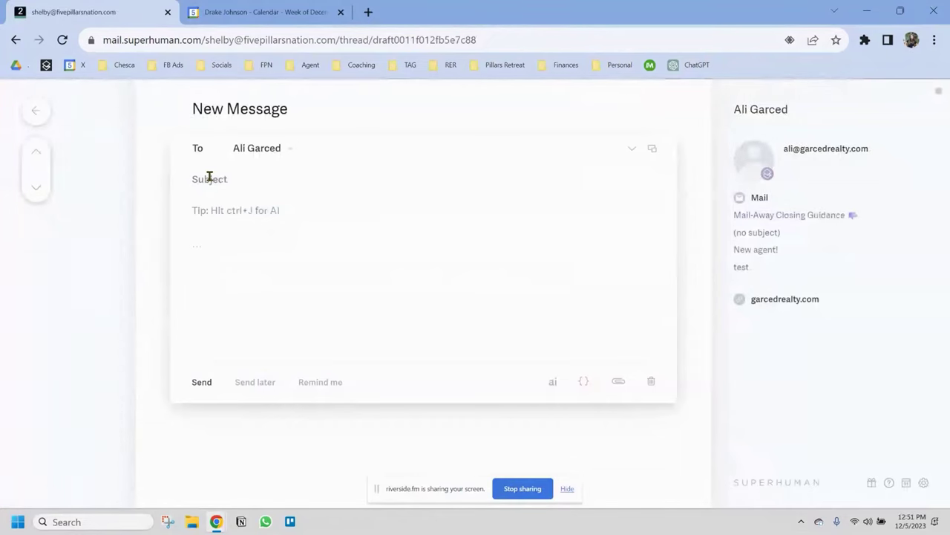
key("ctrl+shift+c")
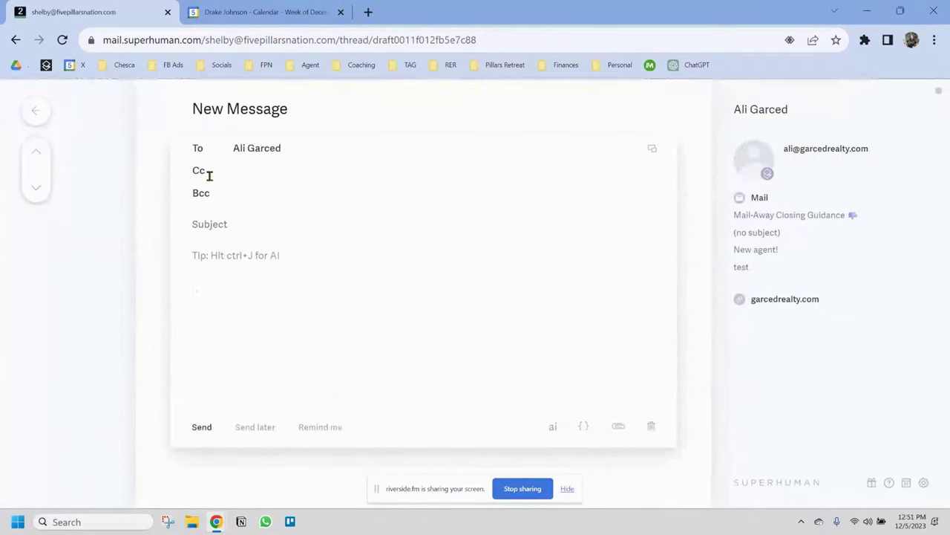
key("Tab")
type("shelby")
key("Tab")
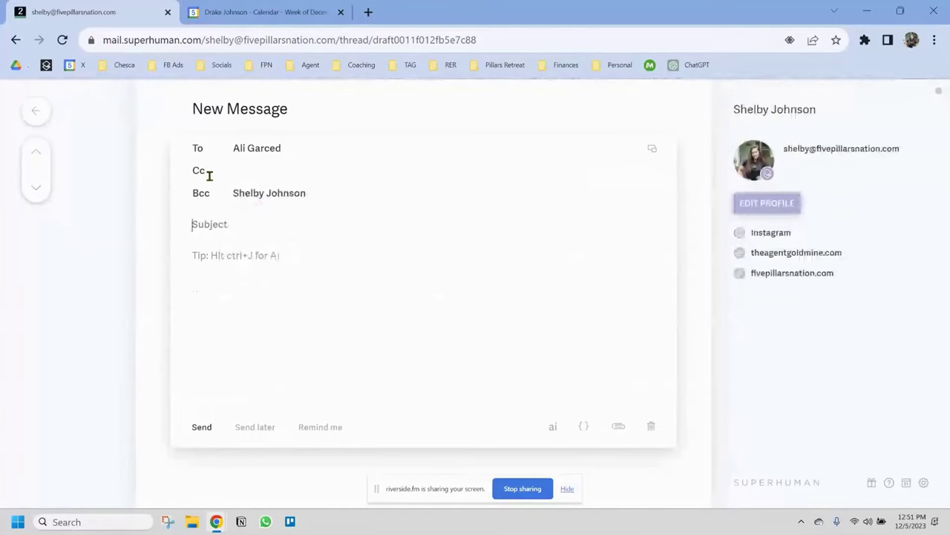
Step: Enter a subject made of the recipient's first name followed by "IS THE BEST", and send the message
type("ALI IS THE BEST/WOR")
key("BackSpace")
key("BackSpace")
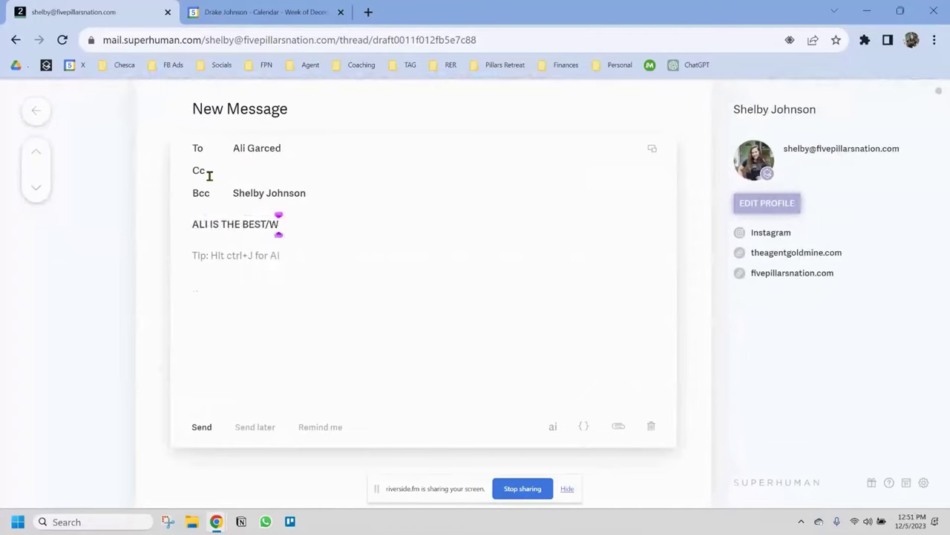
type("ORST")
key("BackSpace")
key("BackSpace")
key("BackSpace")
key("BackSpace")
key("BackSpace")
key("BackSpace")
key("ctrl+Return")
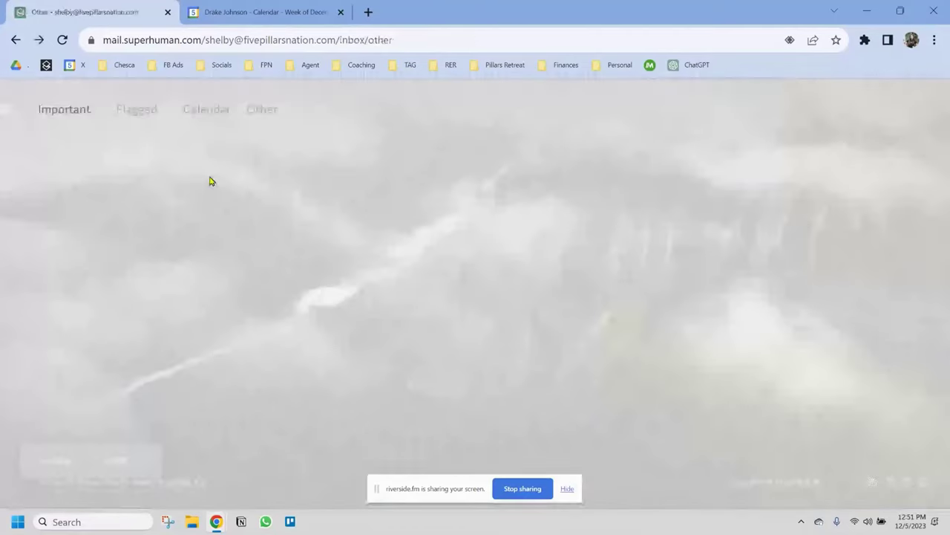
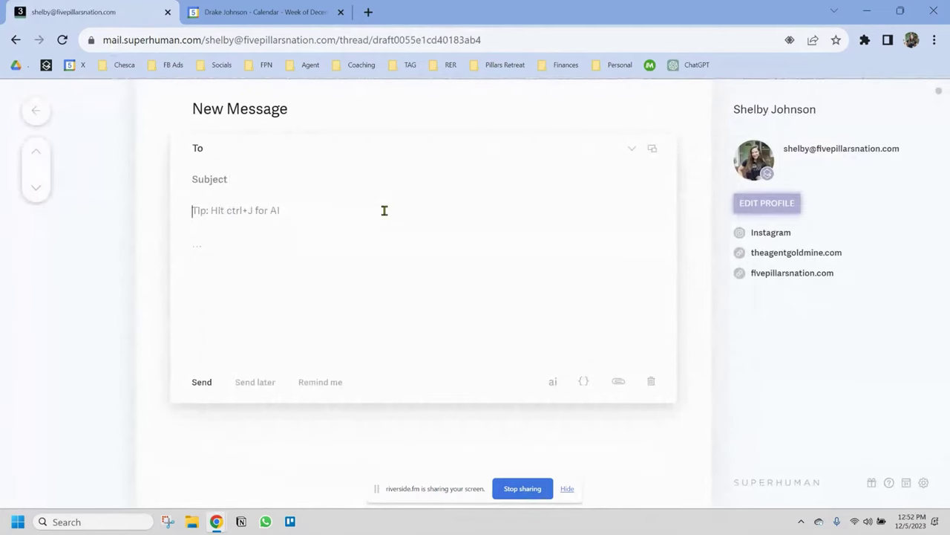
Step: Leave the blank new message and mark the self-copied "IS THE BEST" email as Done in the Important inbox
key("Escape")
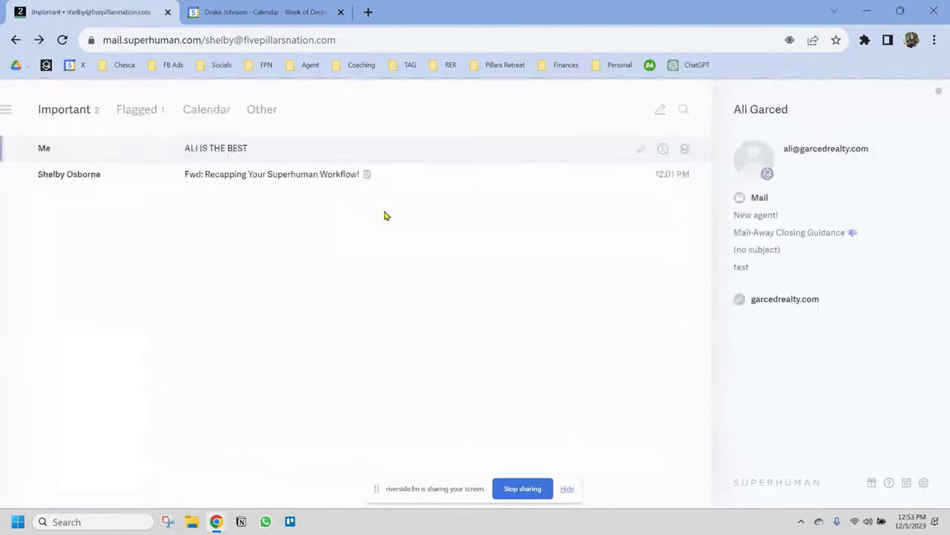
key("e")
Step: Search the commands for "get me to", view the Get Me To Zero cleanup options, and close the dialog
key("ctrl+k")
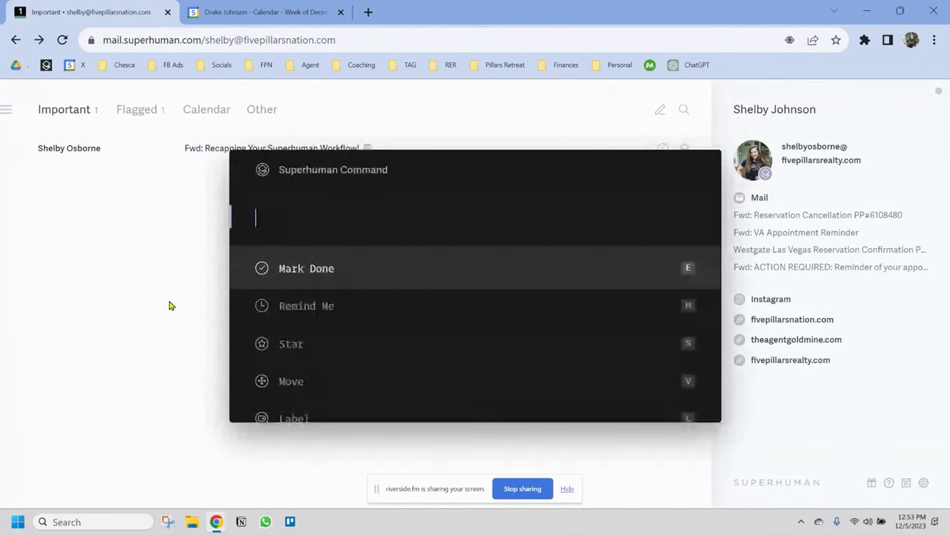
type("get me to")
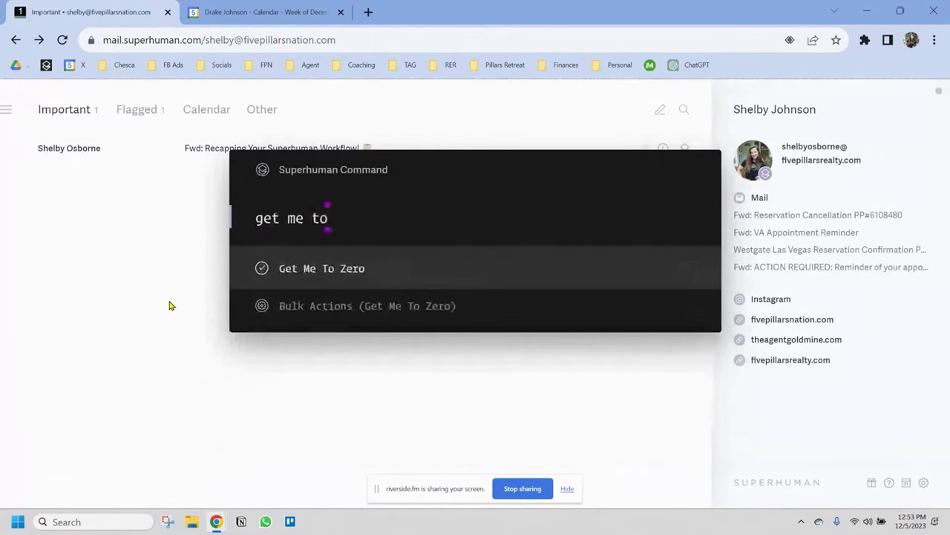
key("Return")
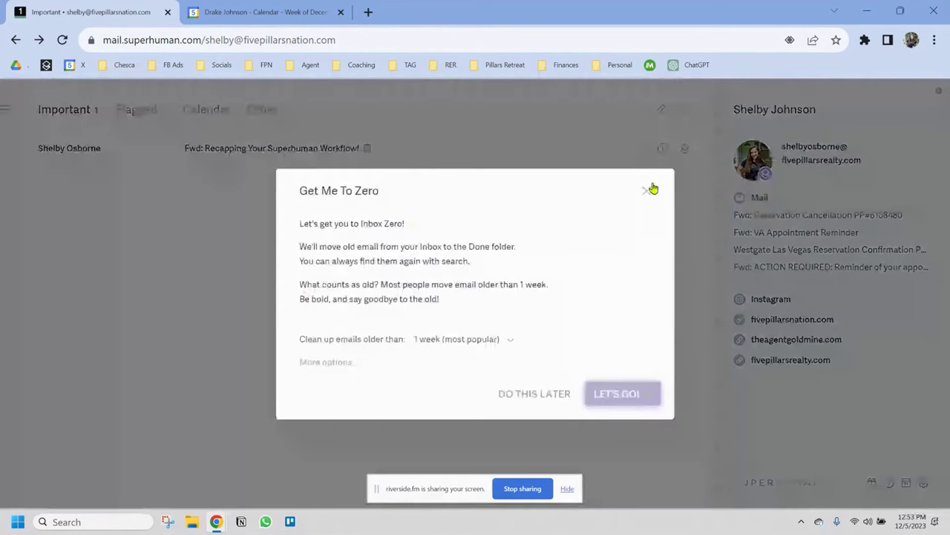
left_click(651, 187)
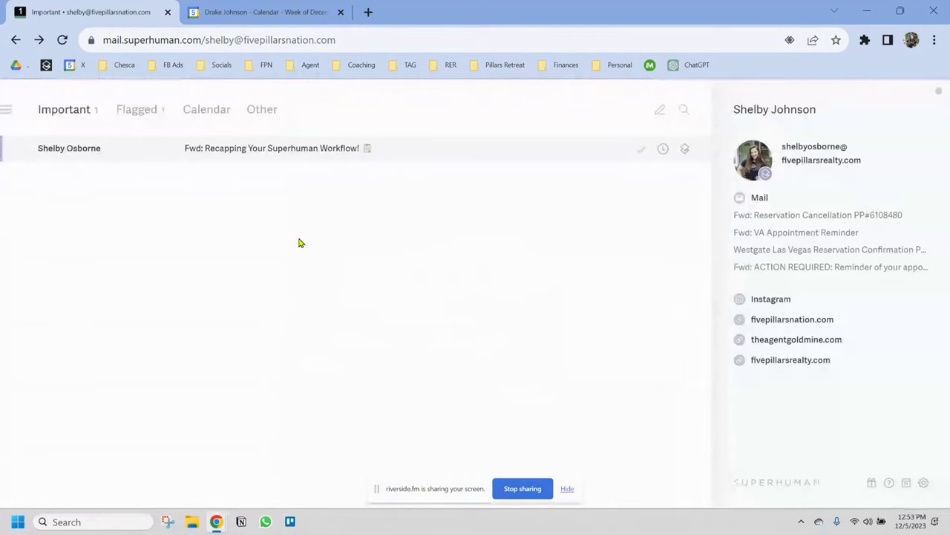
Step: Open the Reminders list and move down through the scheduled emails to the one with the subject "test"
key("g")
key("h")
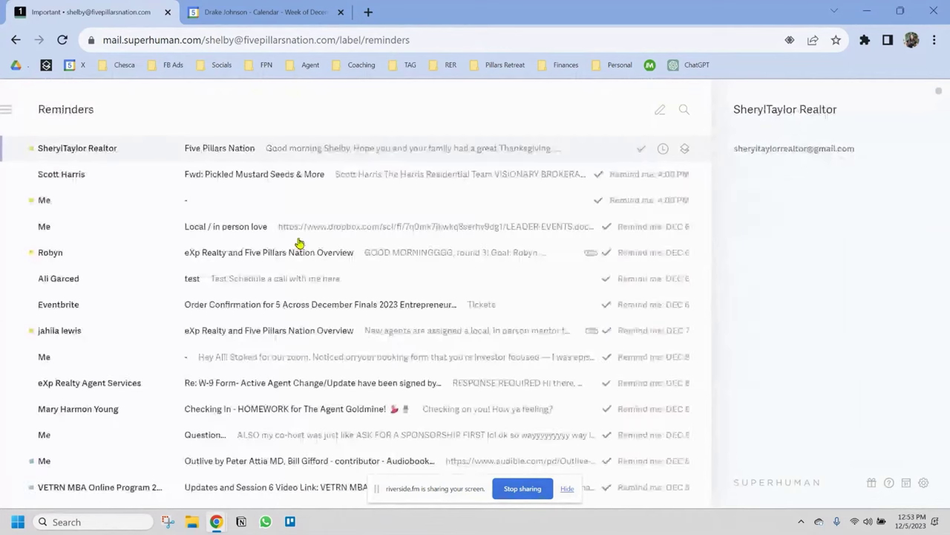
key("j")
key("j")
key("j")
key("j")
key("j")
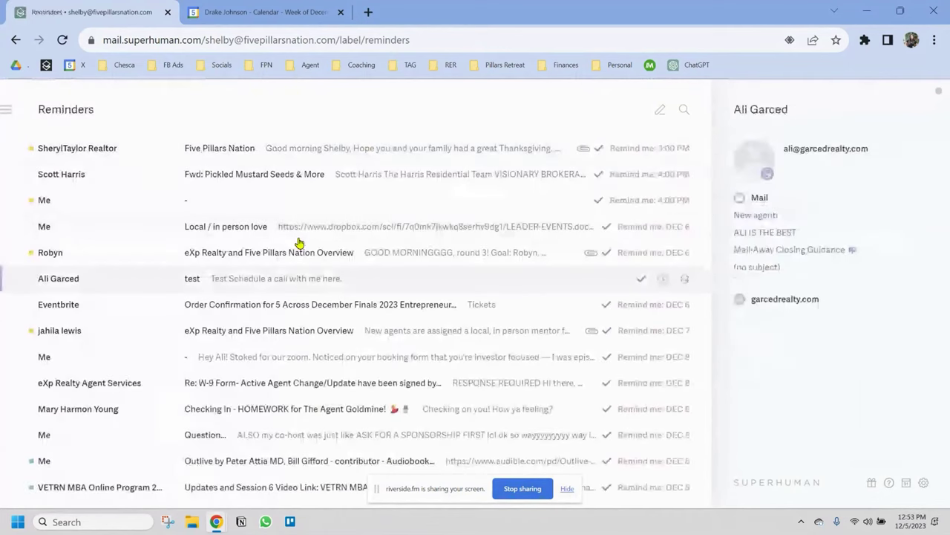
Step: View the week calendar and the Flagged inbox, and return to the Important inbox
key("0")
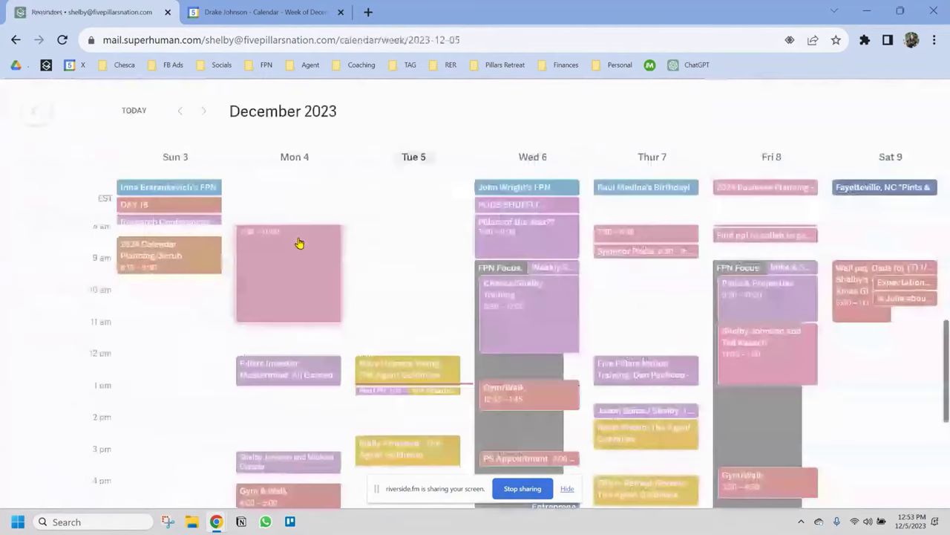
key("Escape")
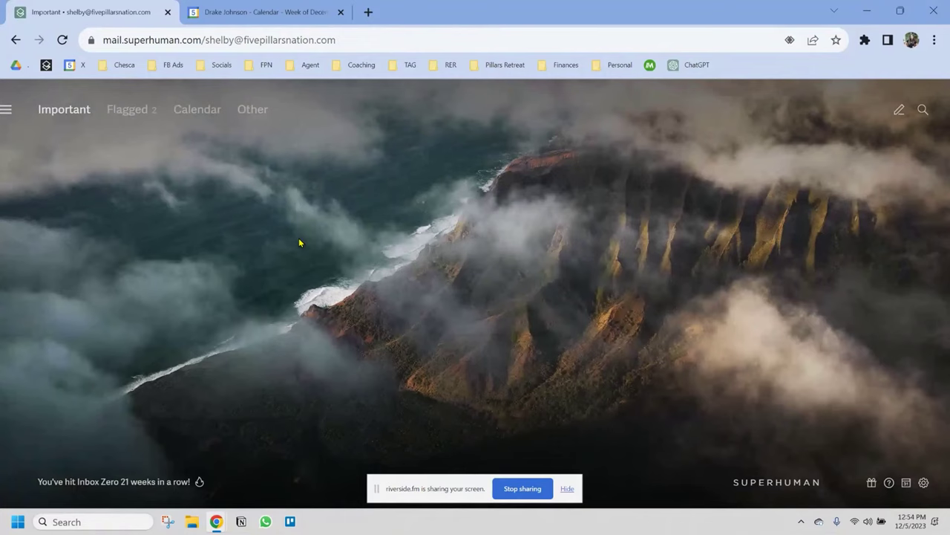
key("Tab")
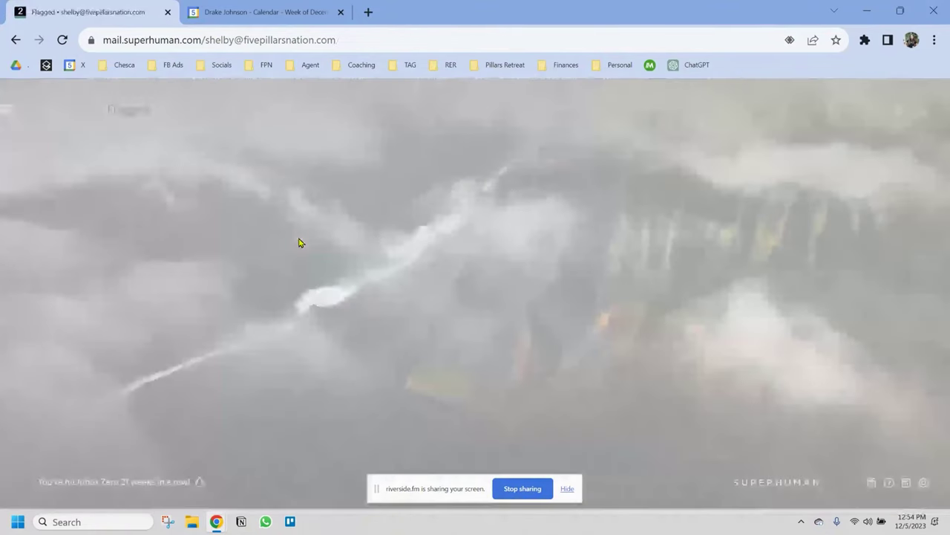
key("shift+Tab")
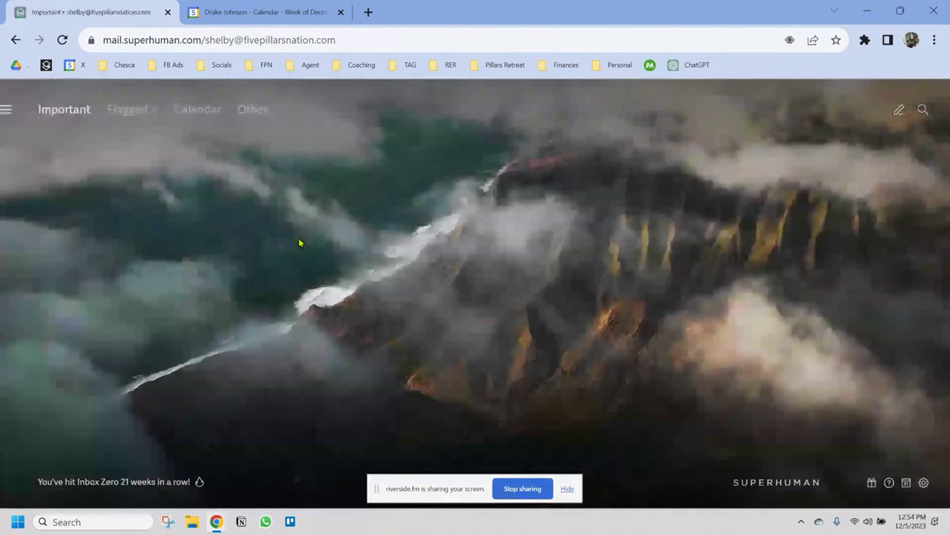
Step: Switch to the second email account, open the Westgate Las Vegas reservation confirmation email, and mark it as Done
key("ctrl+2")
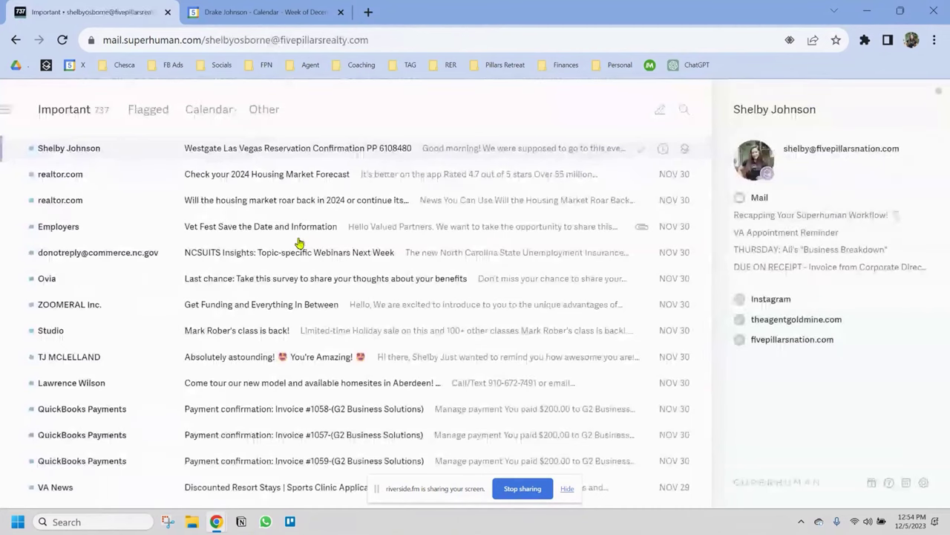
key("Return")
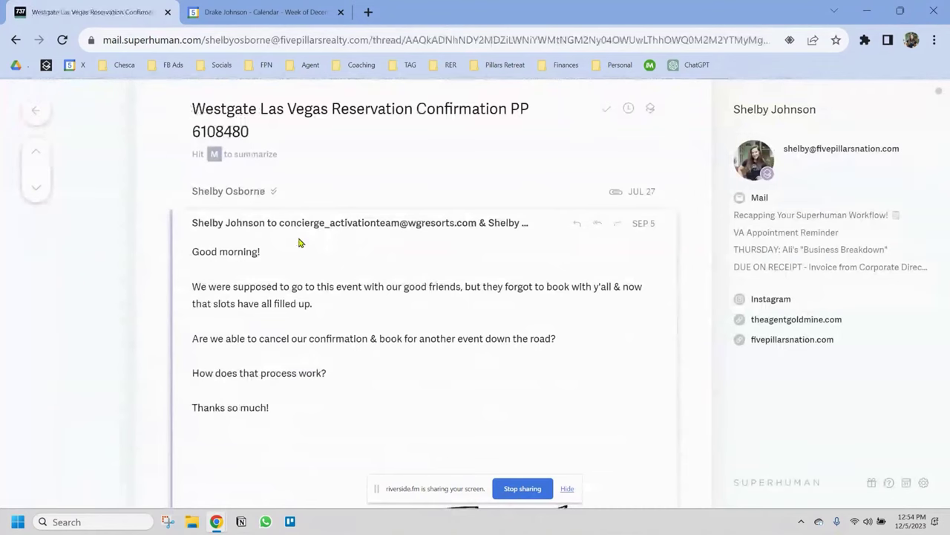
key("e")
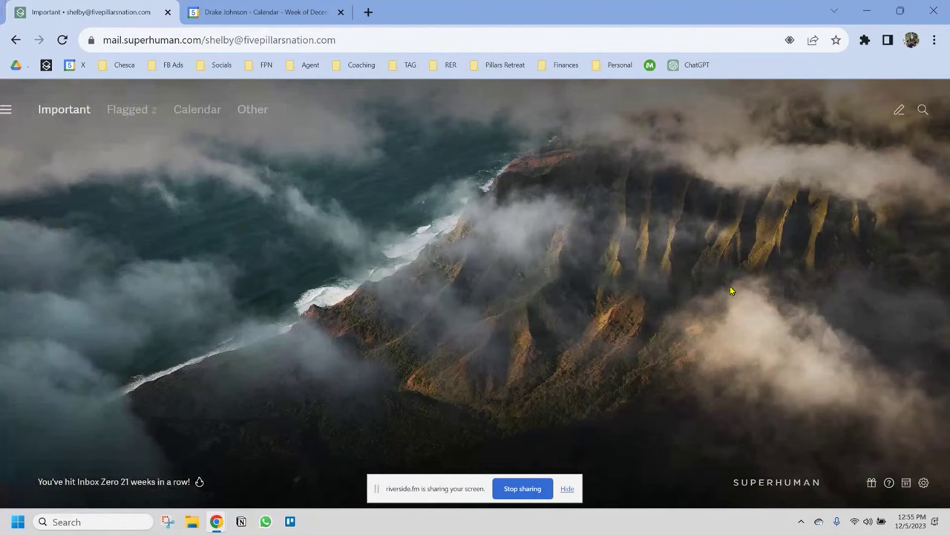
Step: Search the commands for "snipp", go to Snippets, look through the saved private snippets, and leave the list
mouse_move(67, 491)
key("ctrl+k")
type("snipp")
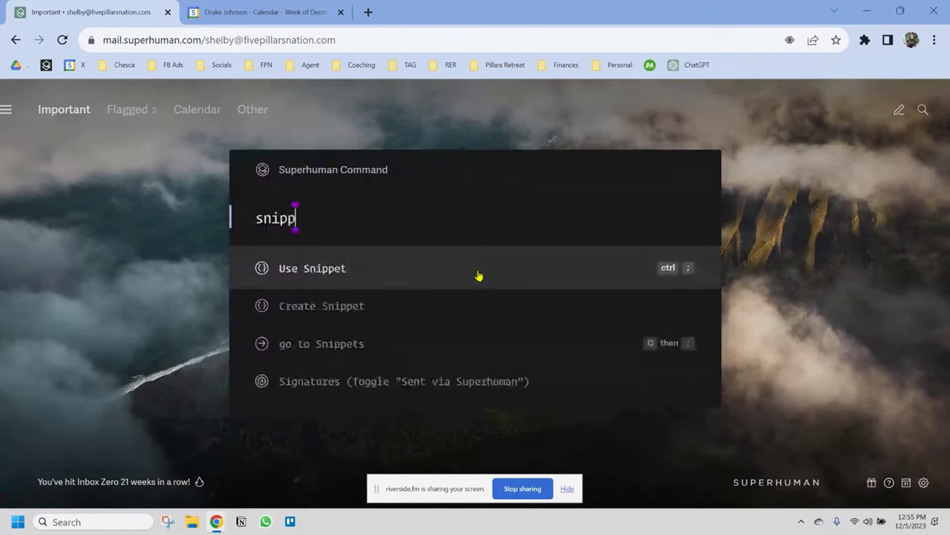
left_click(370, 343)
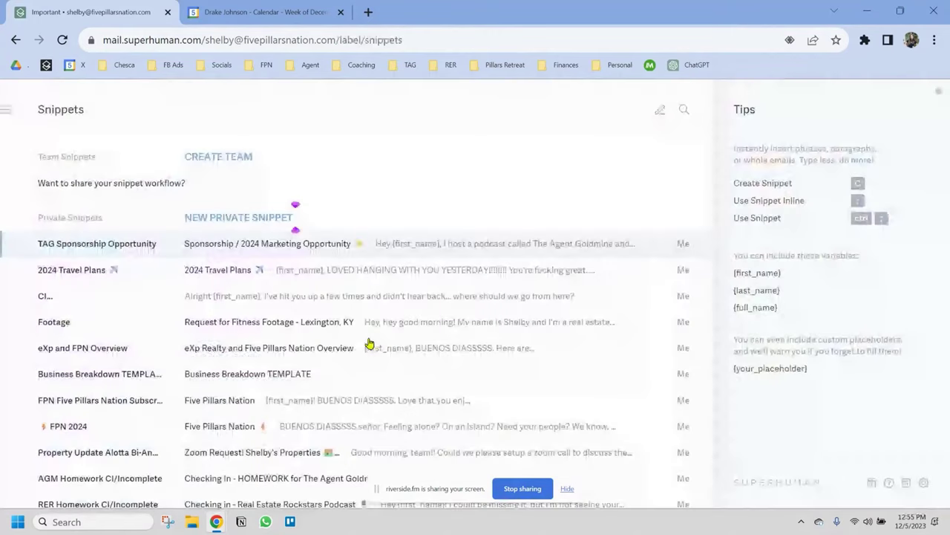
scroll(369, 344, "down", 3)
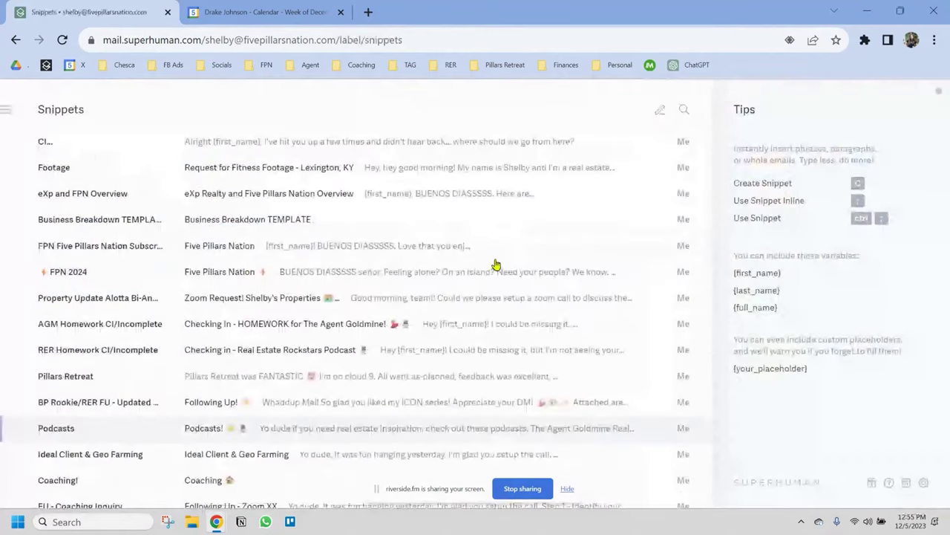
key("Escape")
Step: Open the "New agent!" conversation in the Flagged inbox and discard its reply draft
left_click(127, 110)
left_click(220, 153)
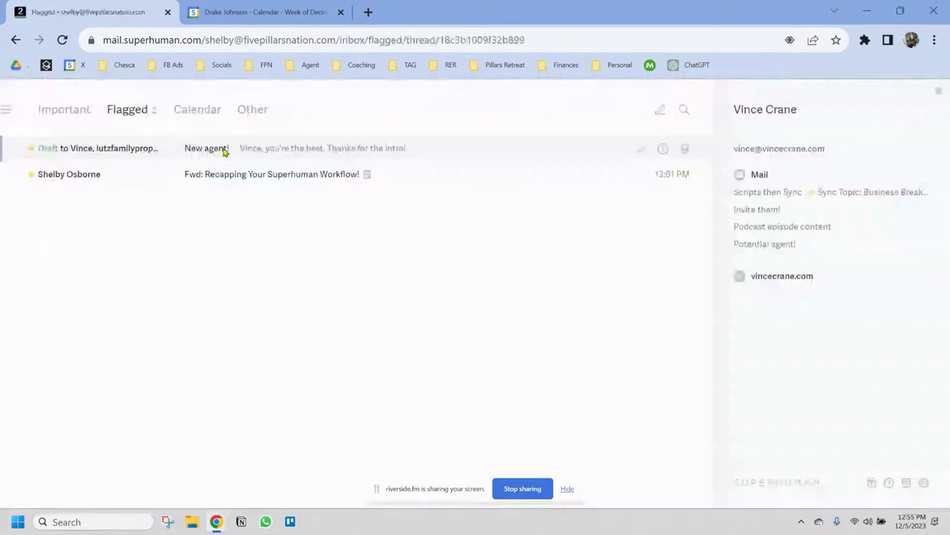
scroll(664, 451, "down", 5)
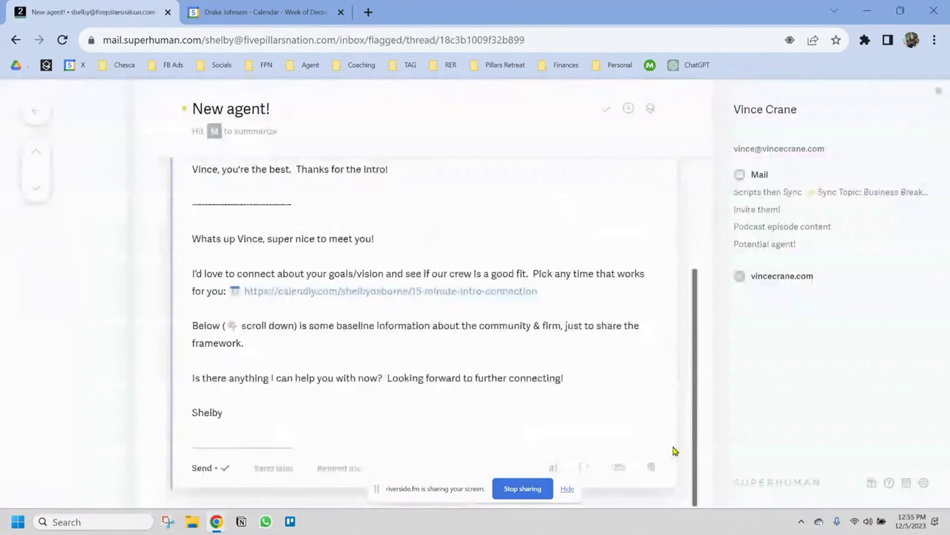
left_click(652, 468)
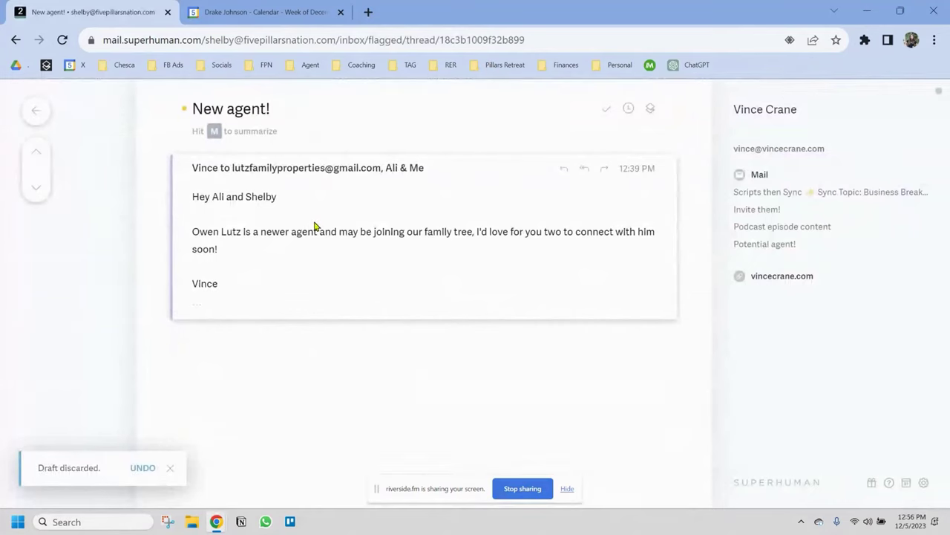
Step: Start a reply to everyone on "New agent!" and insert the eXp introduction snippet that thanks the sender for the intro
key("Return")
type(";")
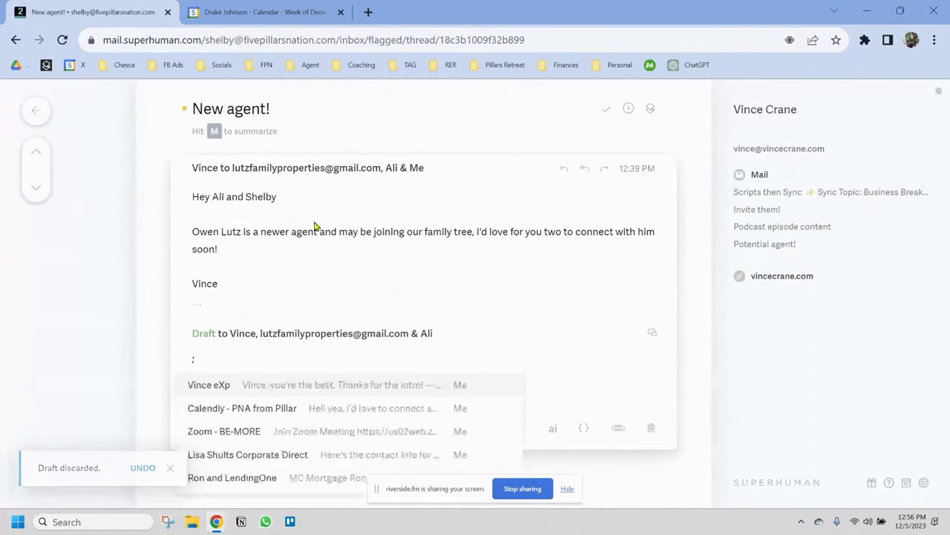
key("Return")
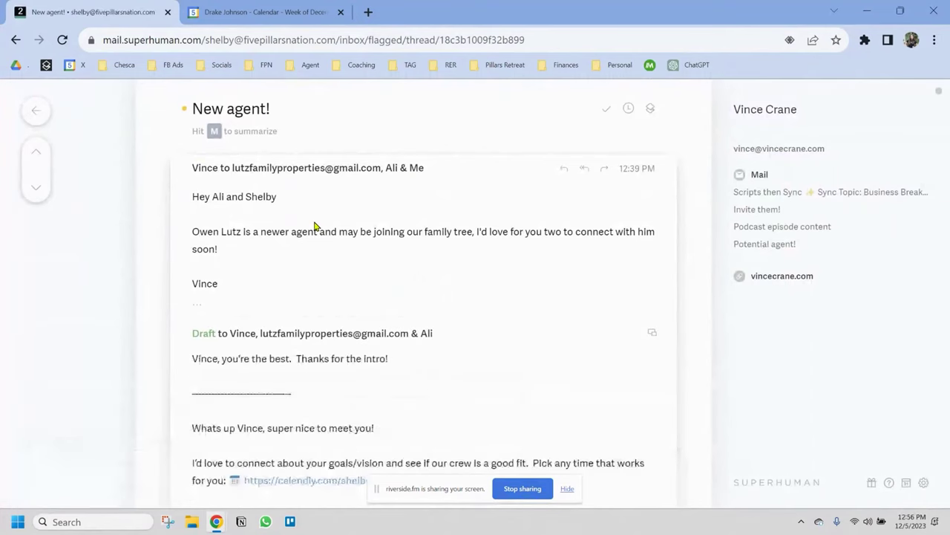
Step: Replace the name after "Whats up" with the new agent's first name, review the reply, and send it
double_click(249, 430)
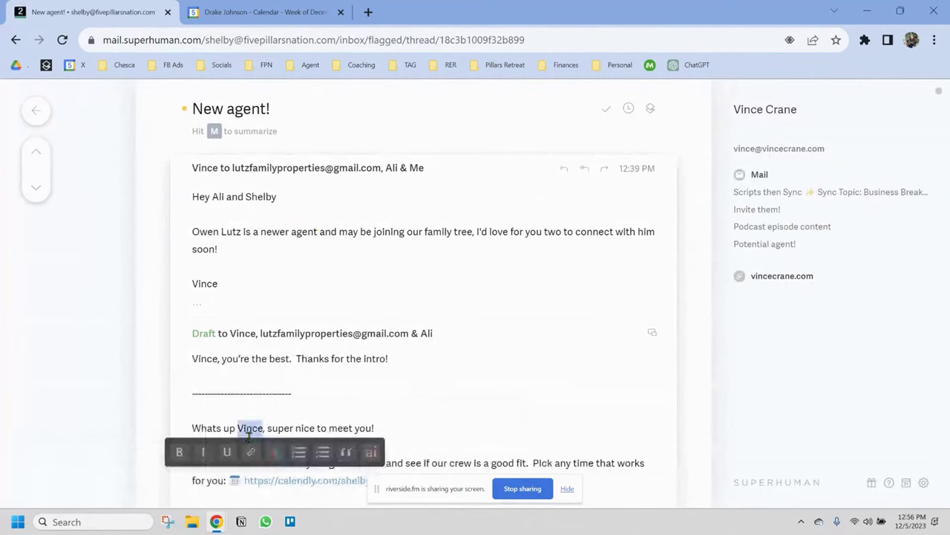
type("Owen")
scroll(560, 410, "down", 3)
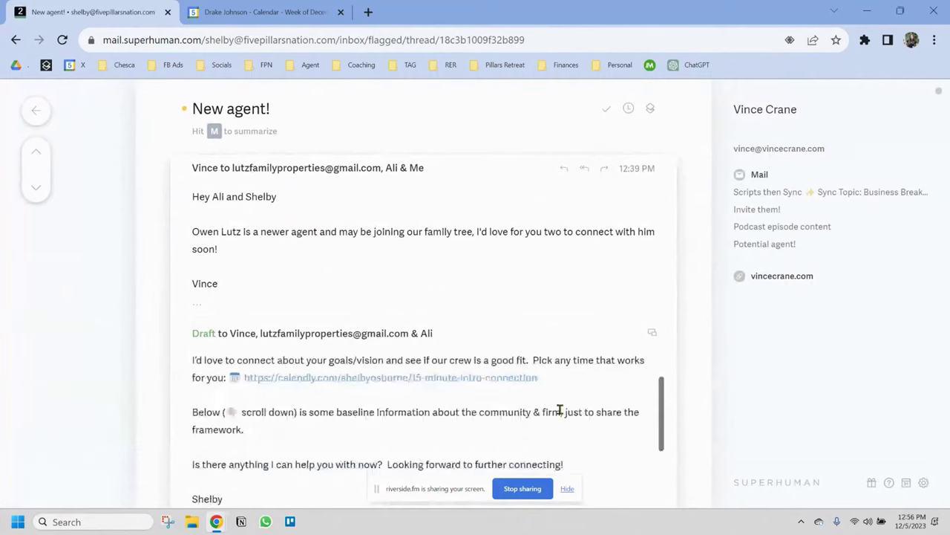
scroll(560, 409, "down", 5)
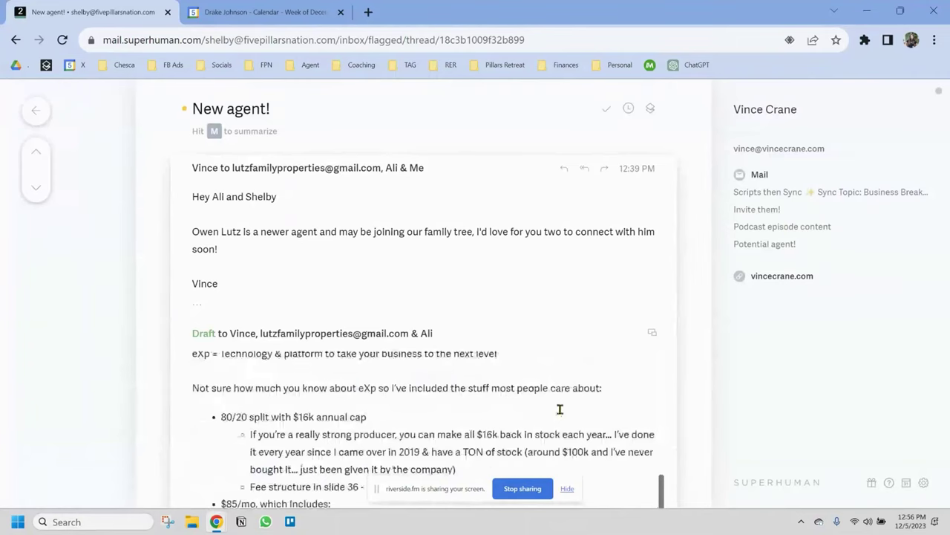
key("ctrl+Return")
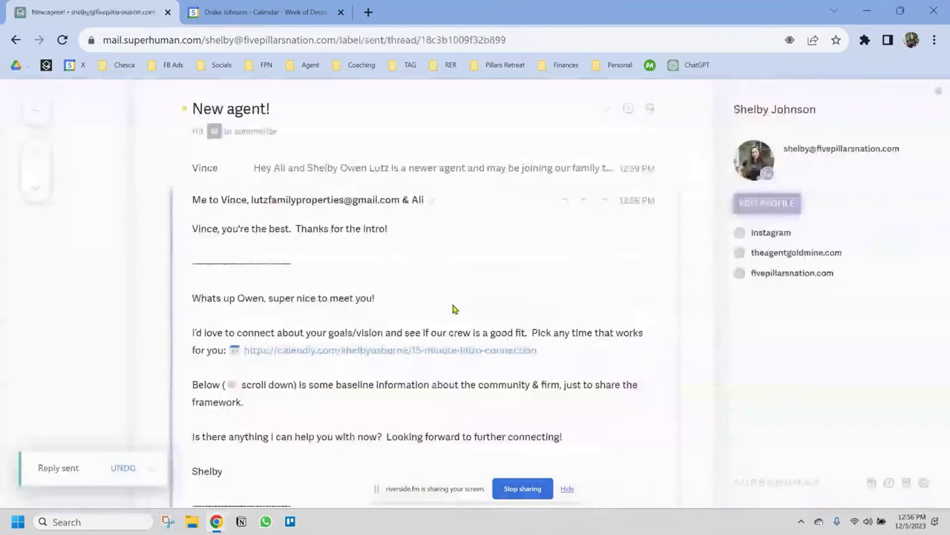
key("Escape")
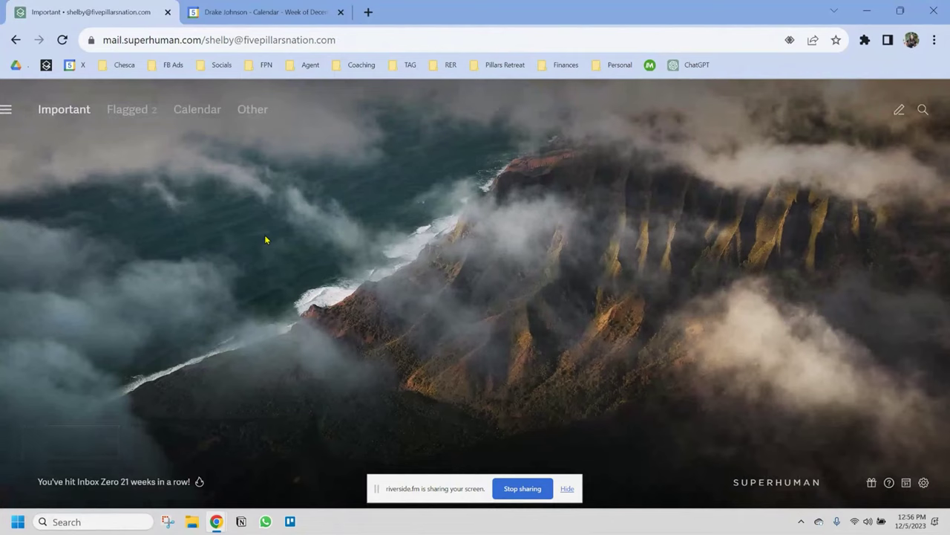
Step: Open a new browser tab and try entering an Instagram profile address with the introducing contact's first name
left_click(368, 13)
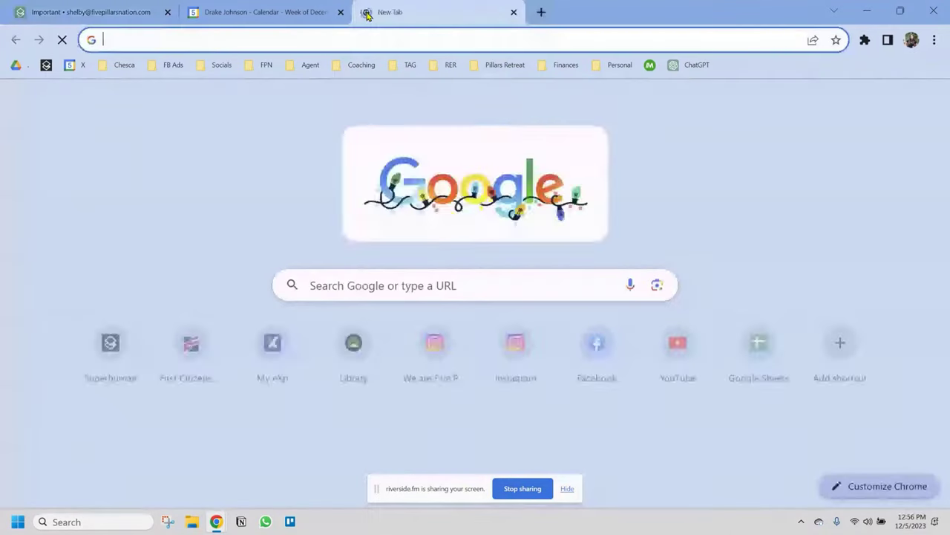
type("insta")
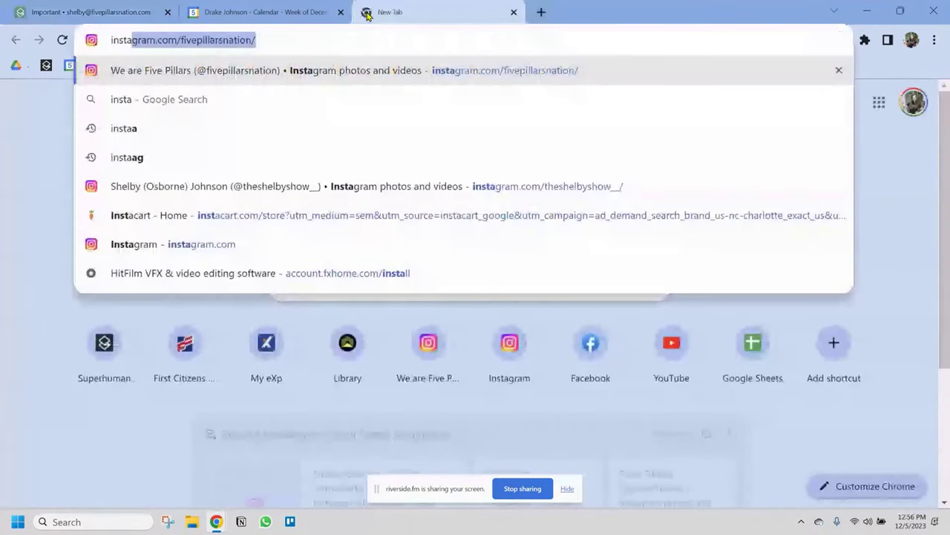
left_click(290, 37)
double_click(291, 38)
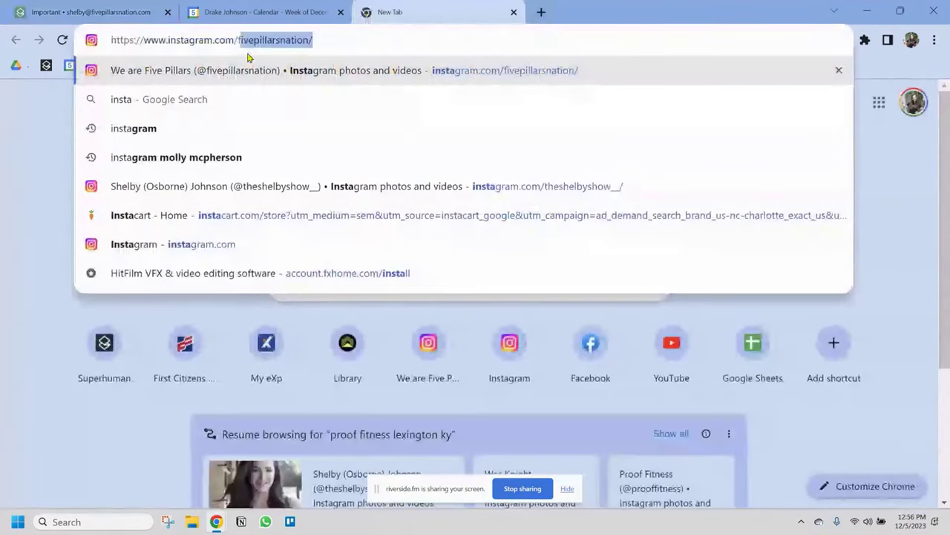
type("vin")
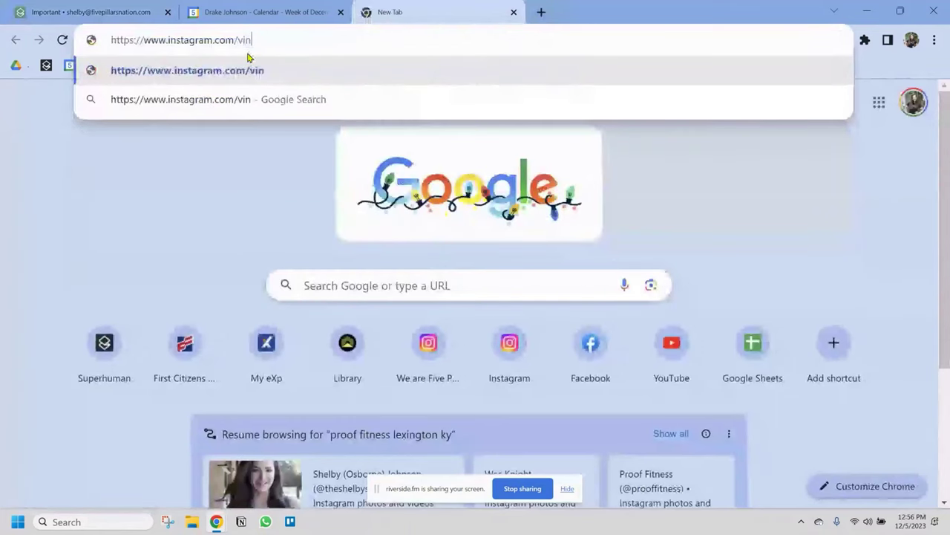
type("ce")
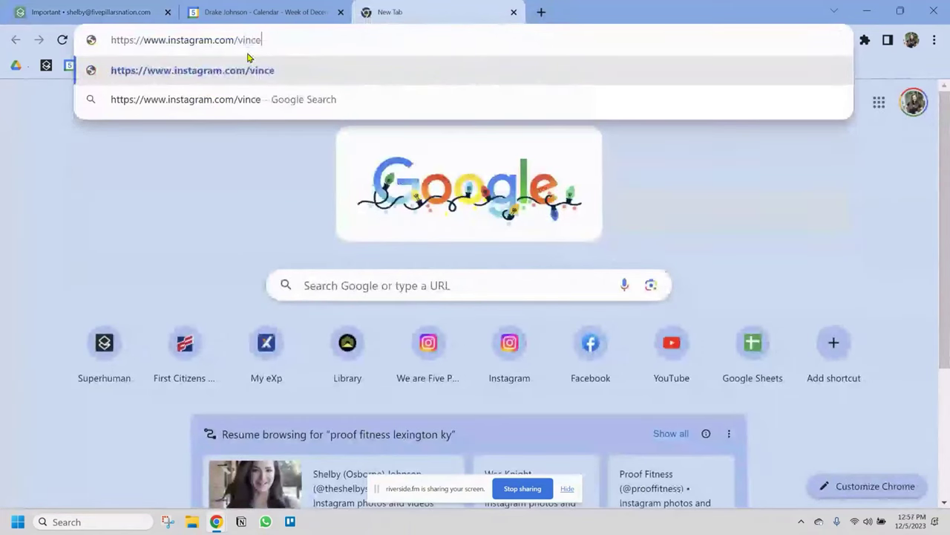
Step: Replace the address with the fivepillarsnation Instagram page and load it
key("ctrl+a")
type("i")
type("nset")
key("BackSpace")
key("BackSpace")
type("ta")
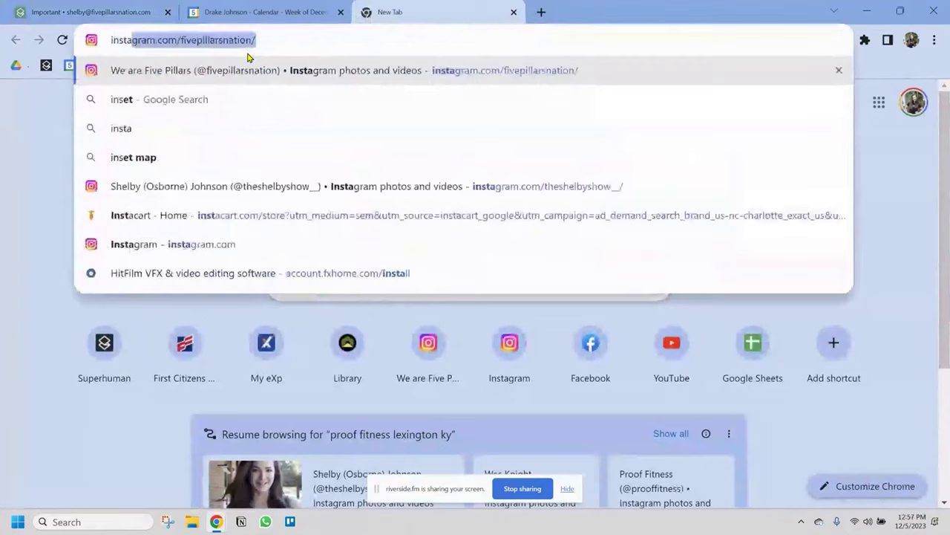
key("Return")
Step: Search Instagram for the introducing contact's first name, view their profile, and return to the Superhuman inbox
left_click(34, 179)
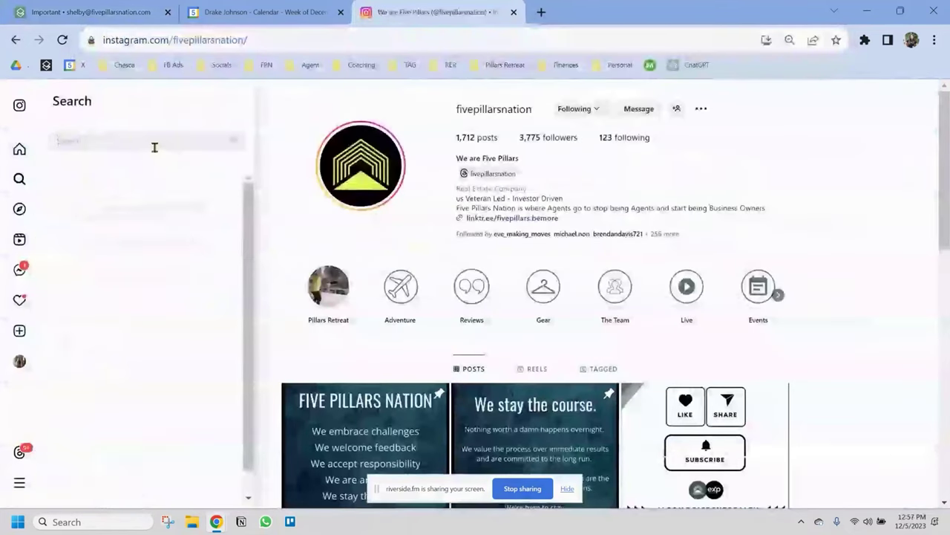
type("vinc")
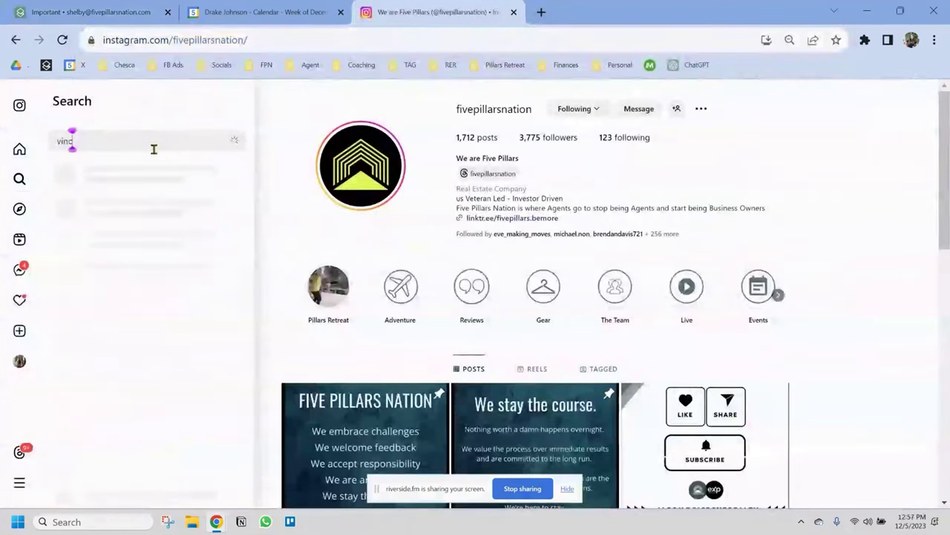
left_click(141, 171)
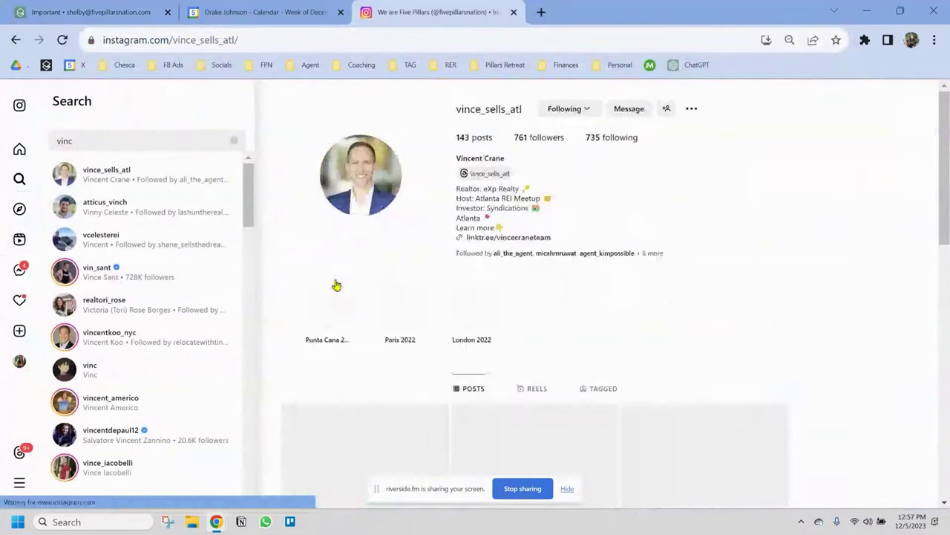
left_click(874, 208)
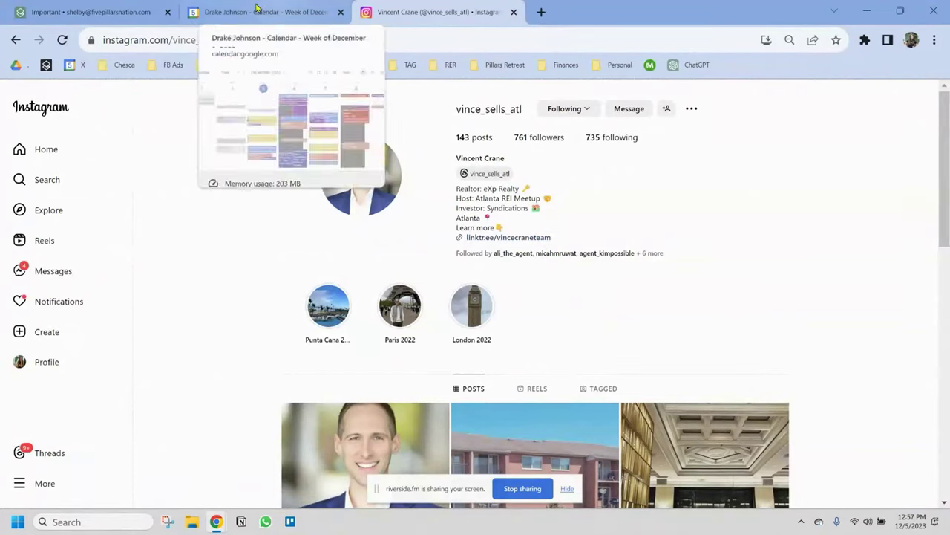
left_click(108, 10)
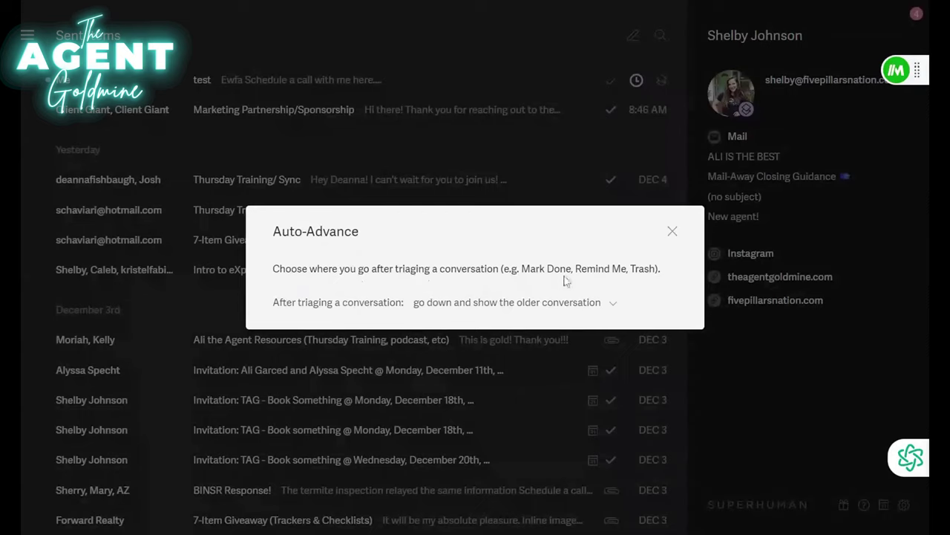
Step: Show the Auto-Advance choices for where to go after triaging a conversation
left_click(531, 312)
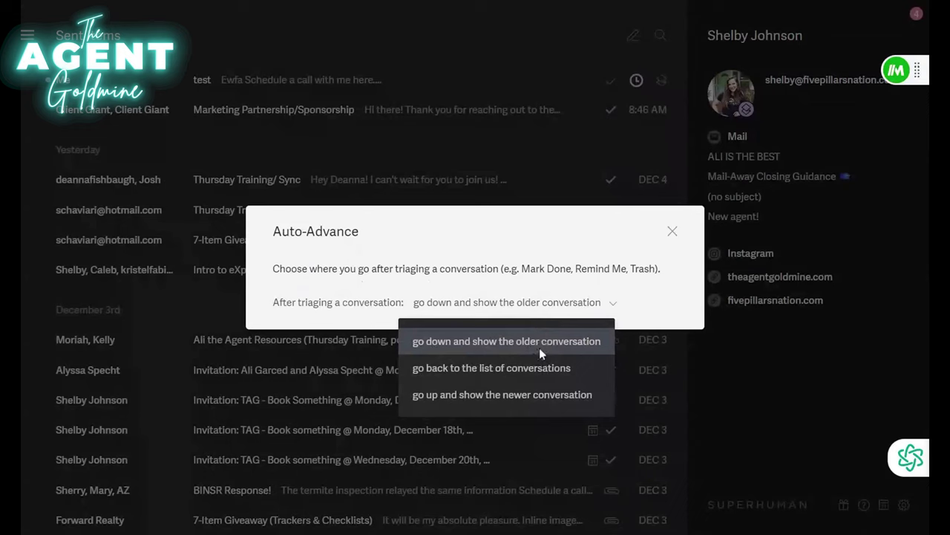